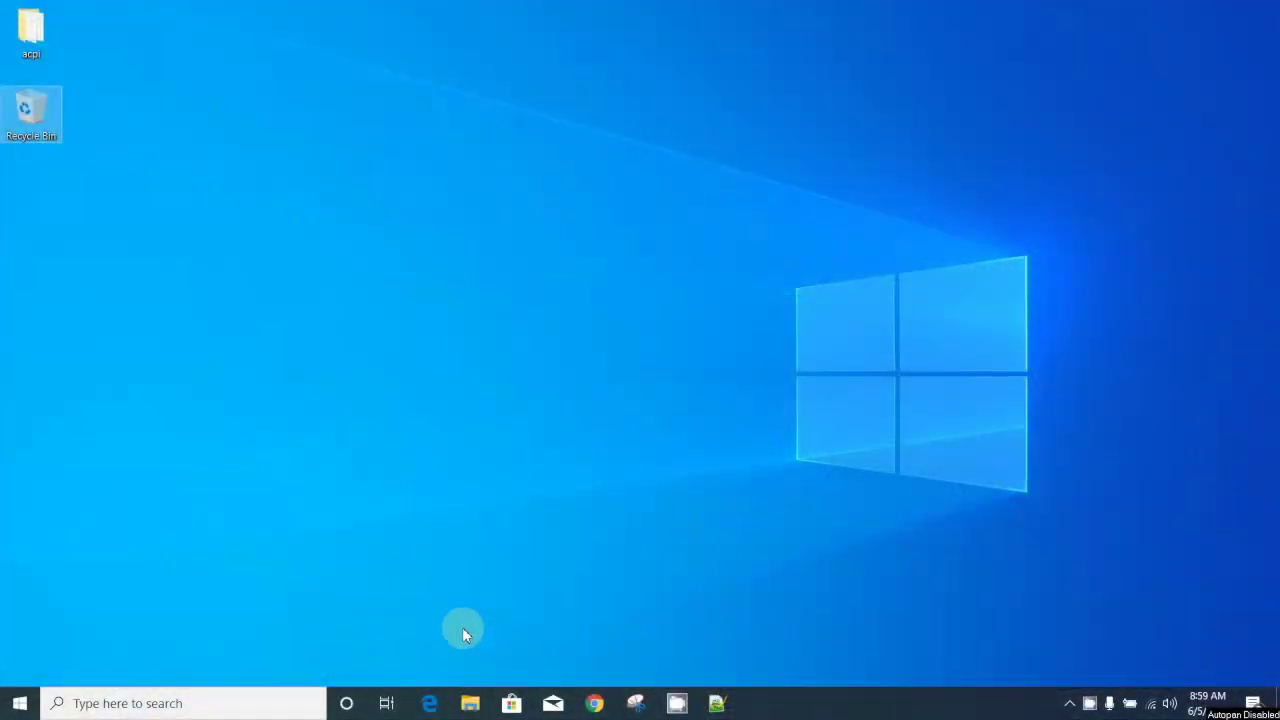
Show This PC's system properties: Windows 10 Pro, Core i7-6600U, 24.0 GB RAM.
{"action": "left_click", "coordinate": [471, 705]}
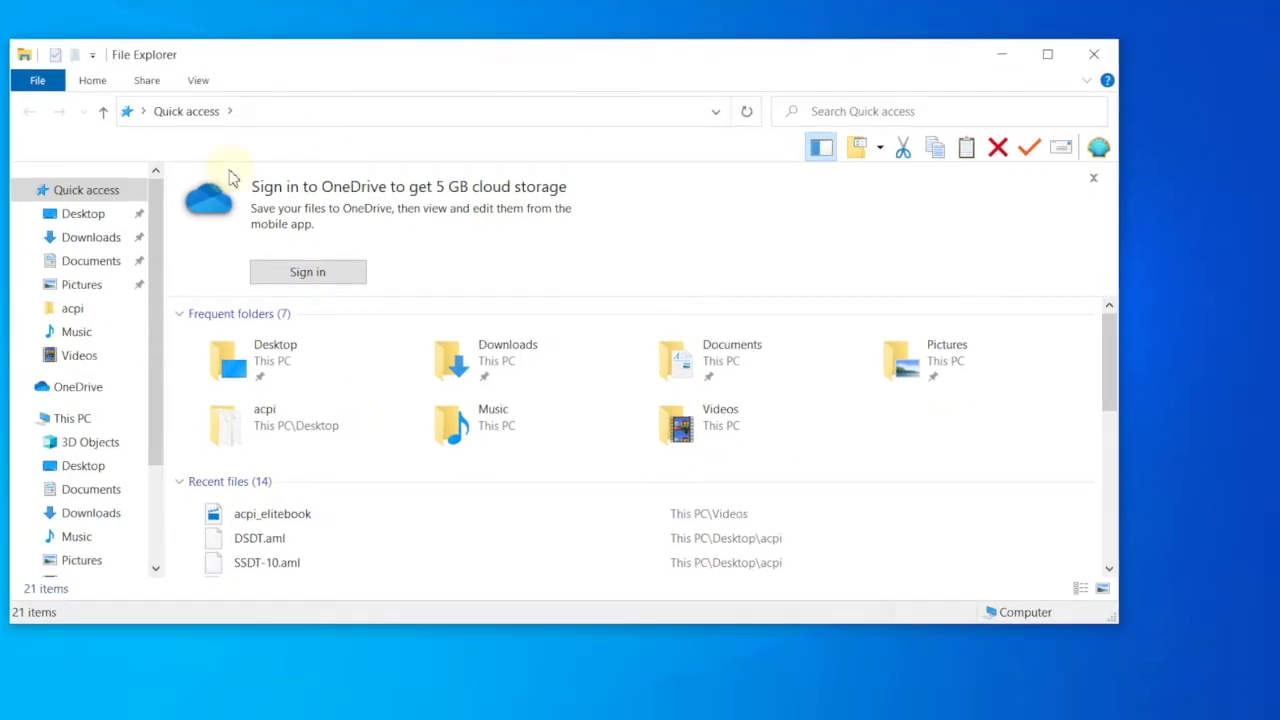
{"action": "left_click", "coordinate": [85, 423]}
{"action": "right_click", "coordinate": [85, 423]}
{"action": "left_click", "coordinate": [168, 691]}
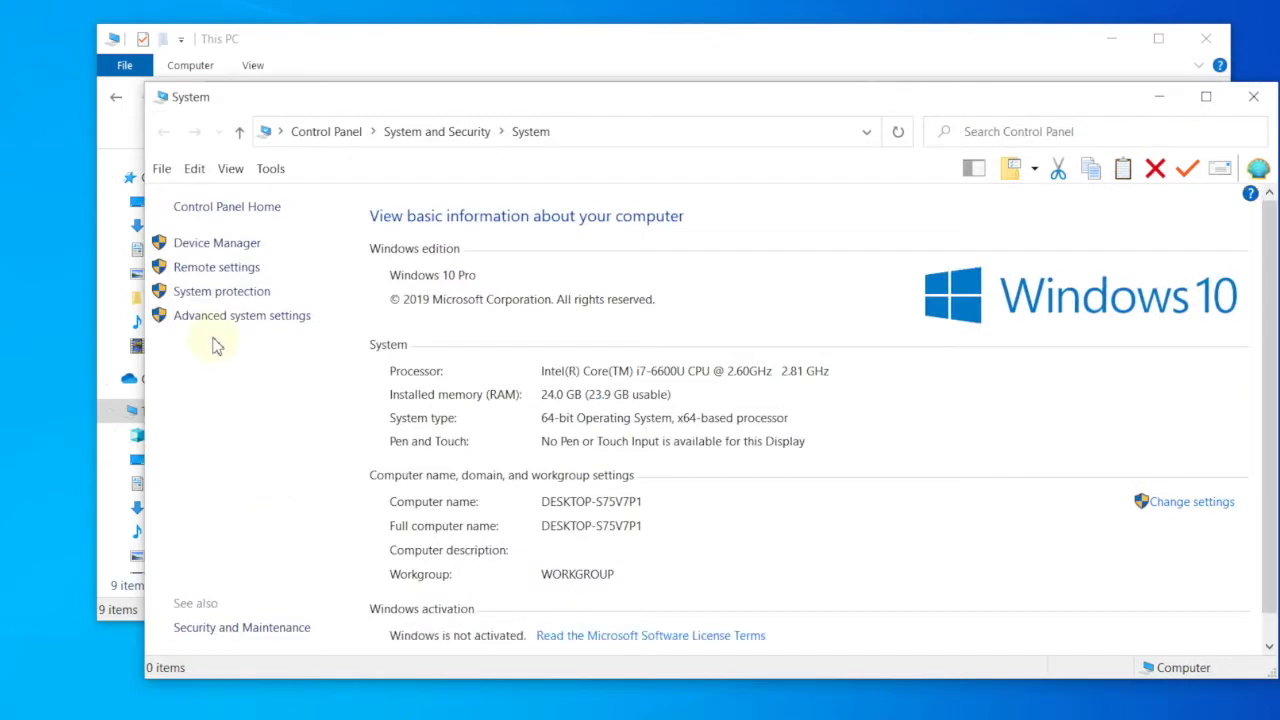
Open Device Manager and expand Display adapters to select Intel(R) HD Graphics 520.
{"action": "left_click", "coordinate": [226, 245]}
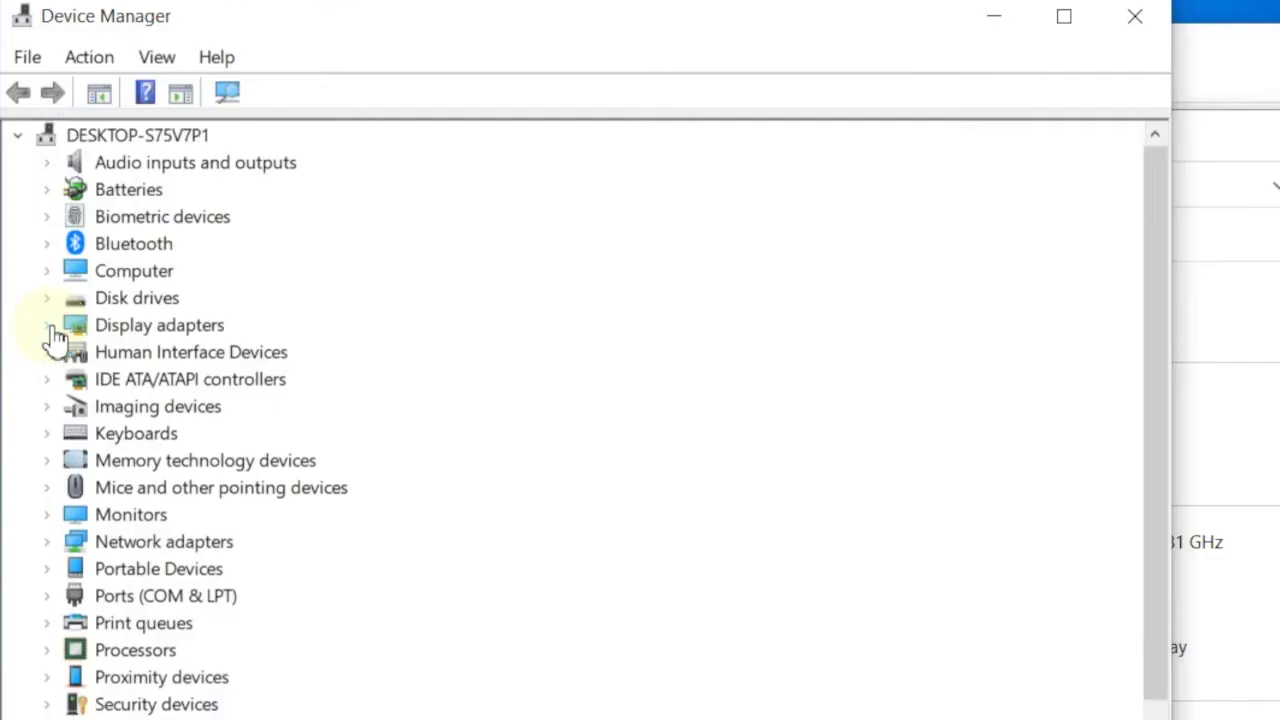
{"action": "left_click", "coordinate": [43, 232]}
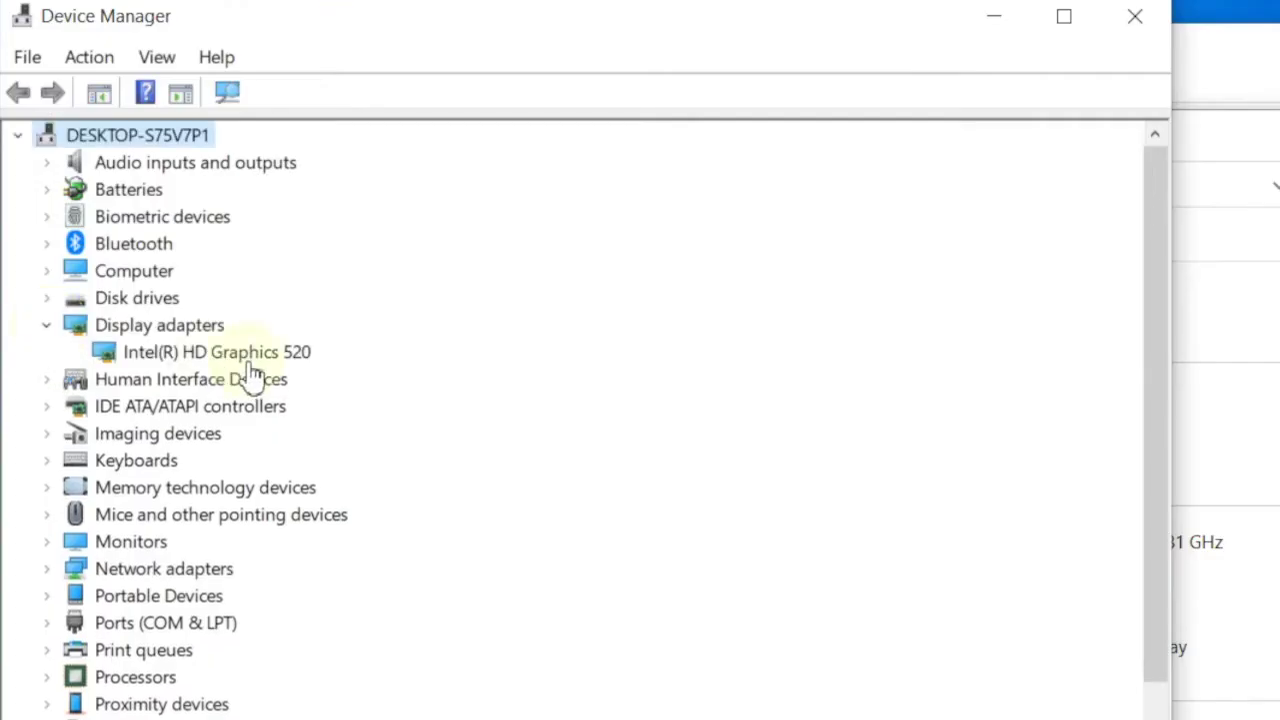
{"action": "left_click", "coordinate": [296, 360]}
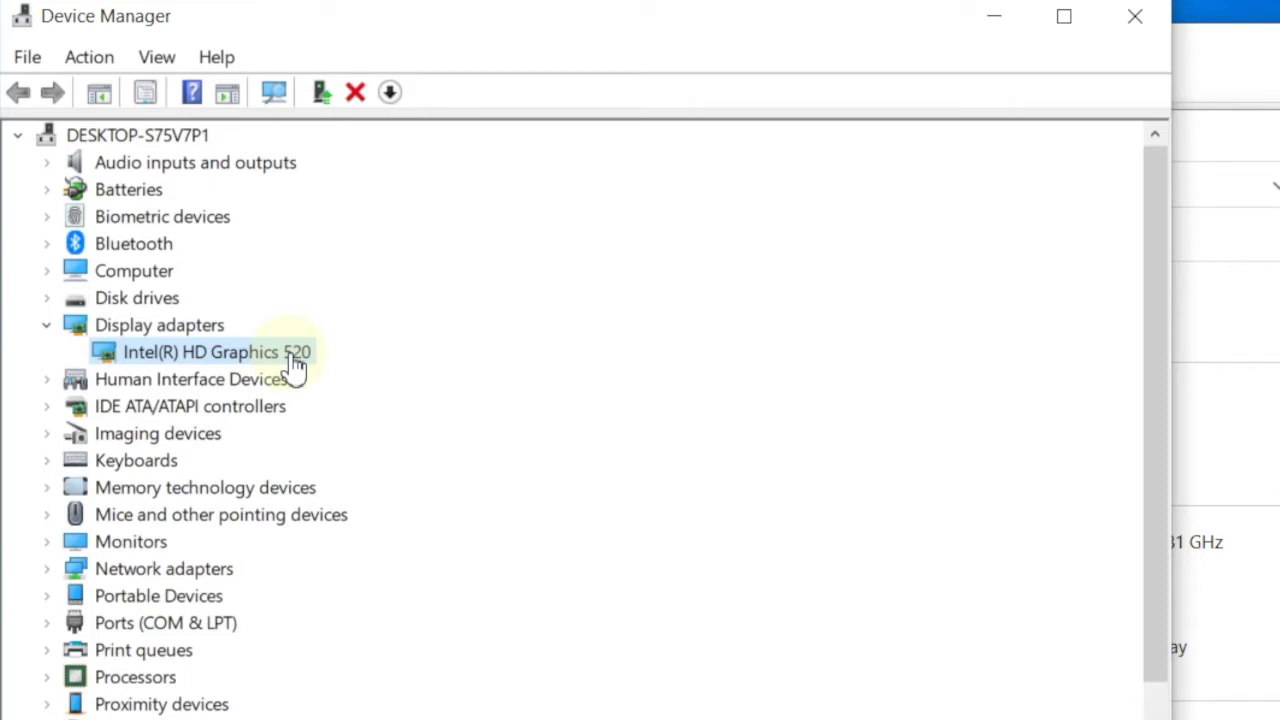
View the Hardware Ids on the Intel(R) HD Graphics 520 properties Details page.
{"action": "right_click", "coordinate": [296, 362]}
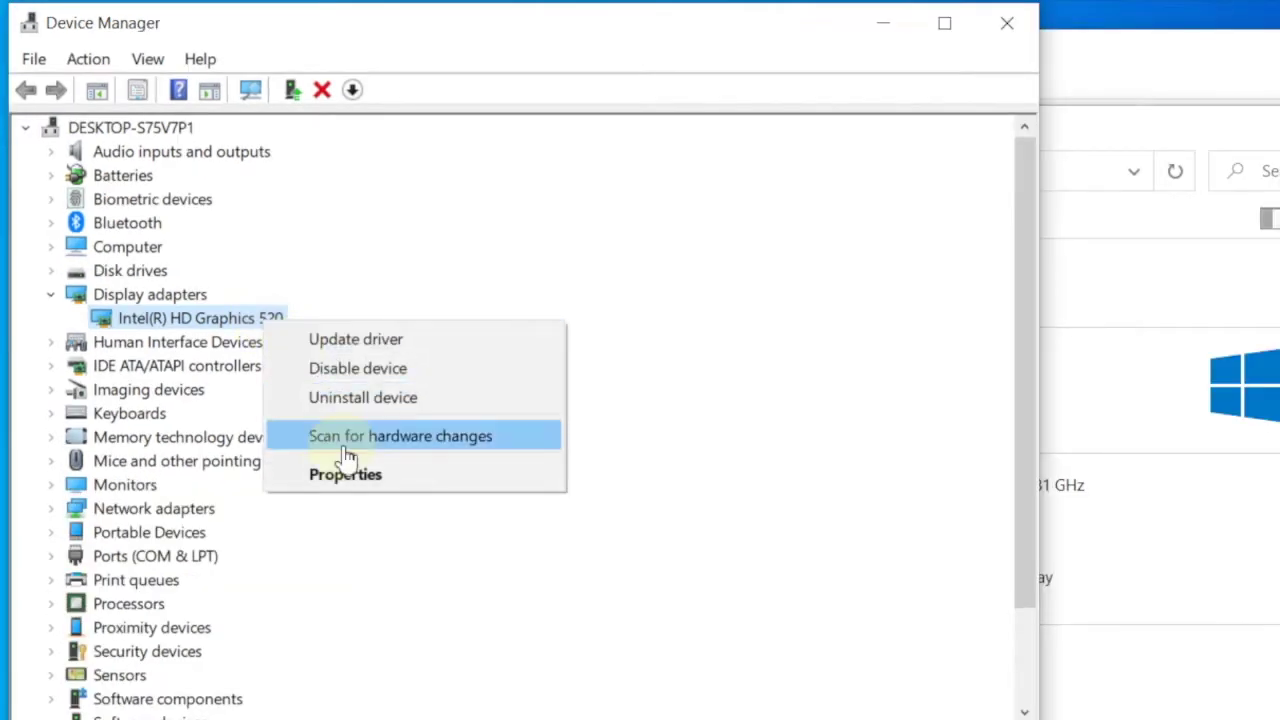
{"action": "left_click", "coordinate": [366, 486]}
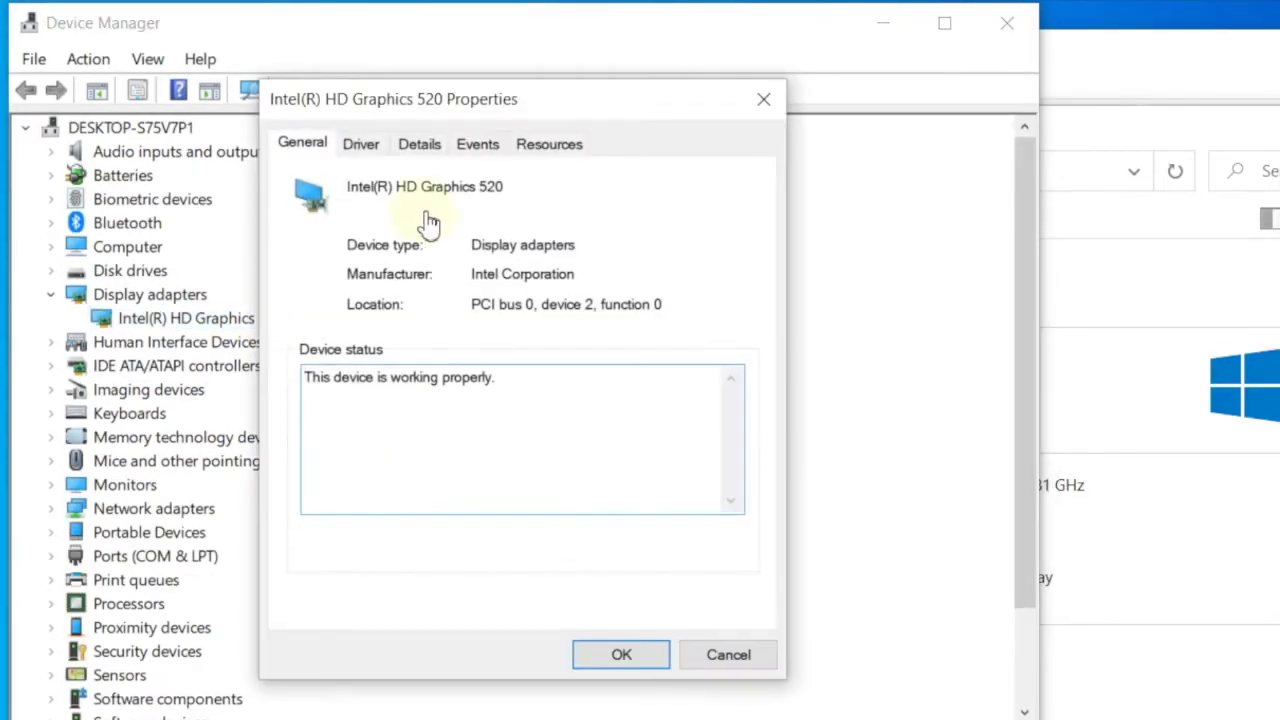
{"action": "left_click", "coordinate": [434, 150]}
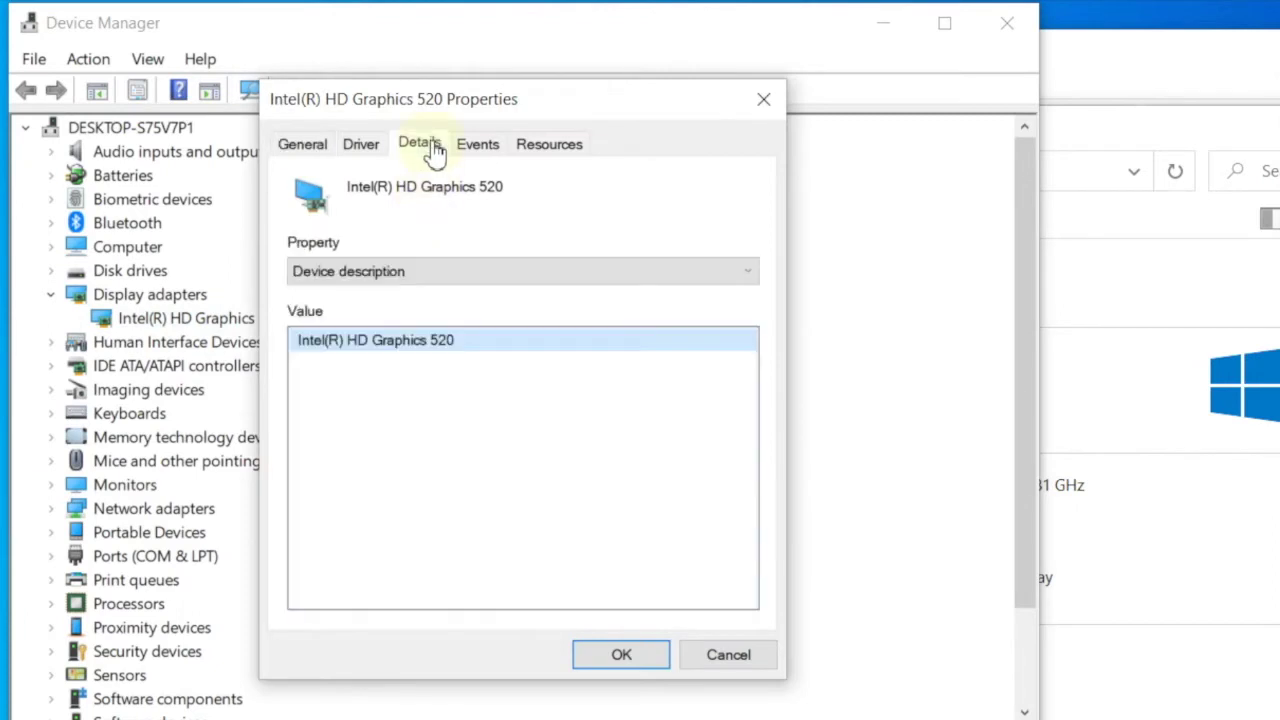
{"action": "left_click", "coordinate": [441, 279]}
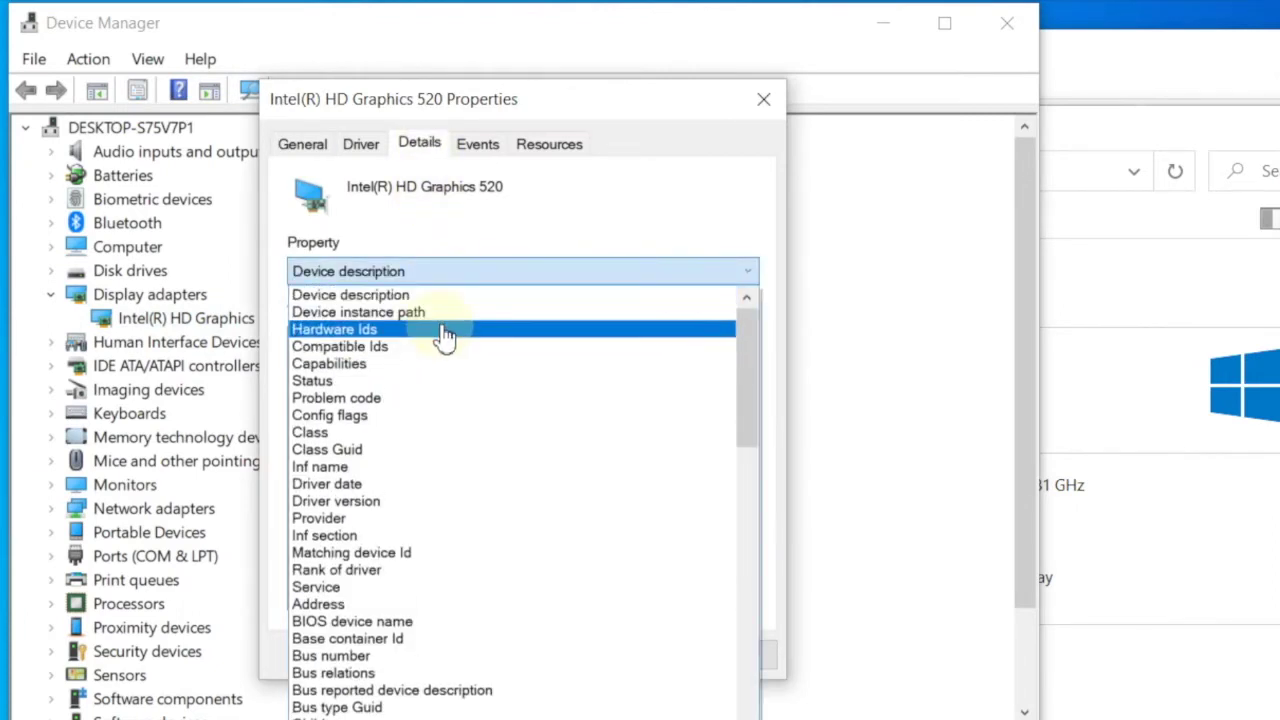
{"action": "left_click", "coordinate": [441, 331]}
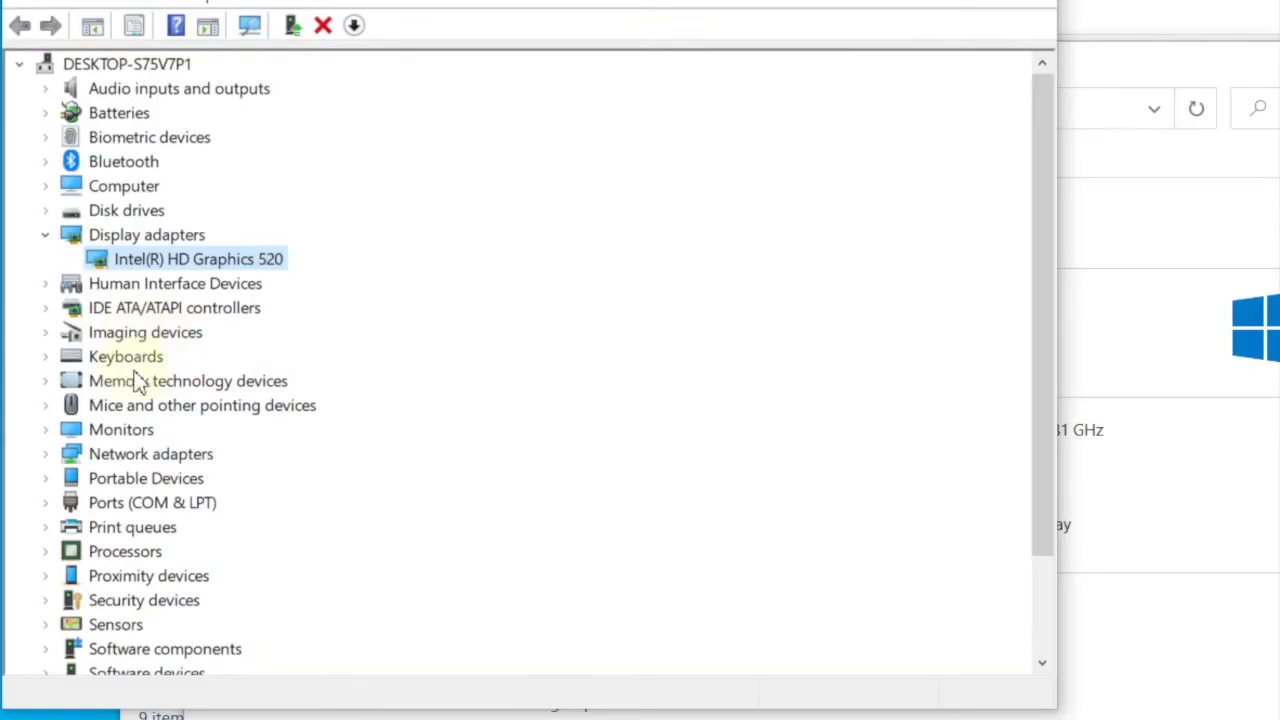
Expand Mice and other pointing devices and select the Synaptics SMBus TouchPad entry.
{"action": "left_click", "coordinate": [45, 405]}
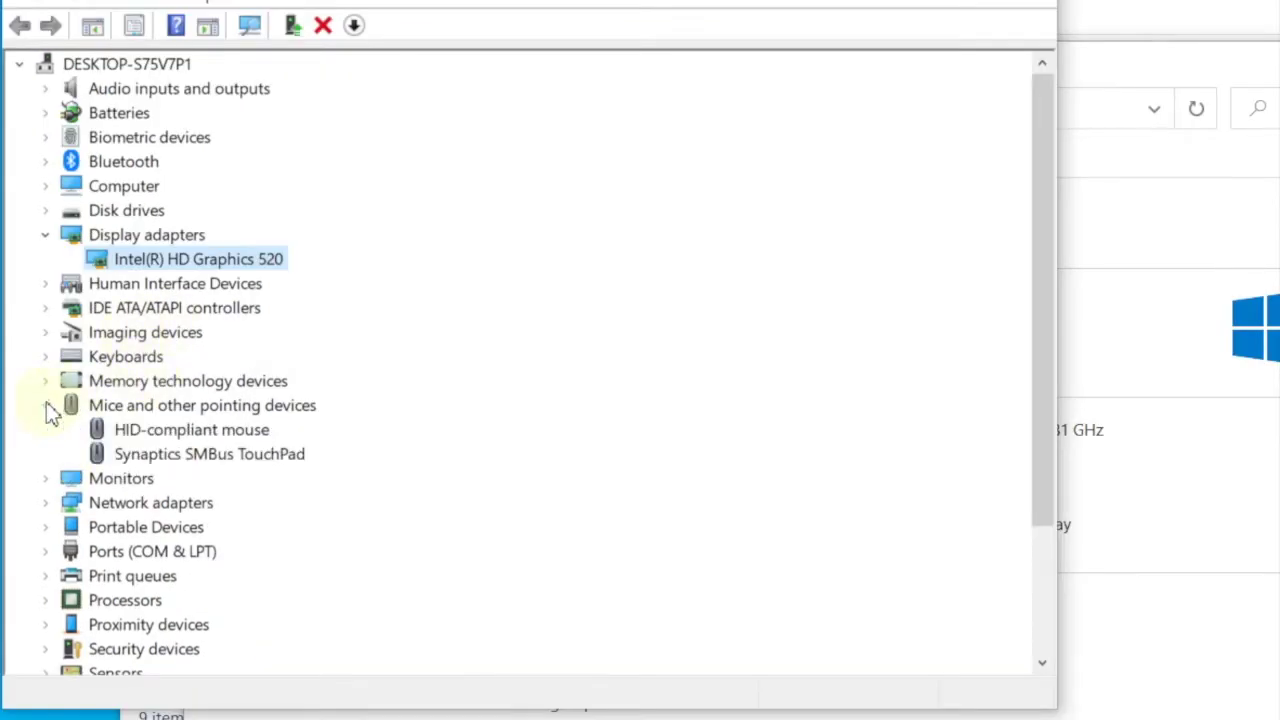
{"action": "left_click", "coordinate": [214, 463]}
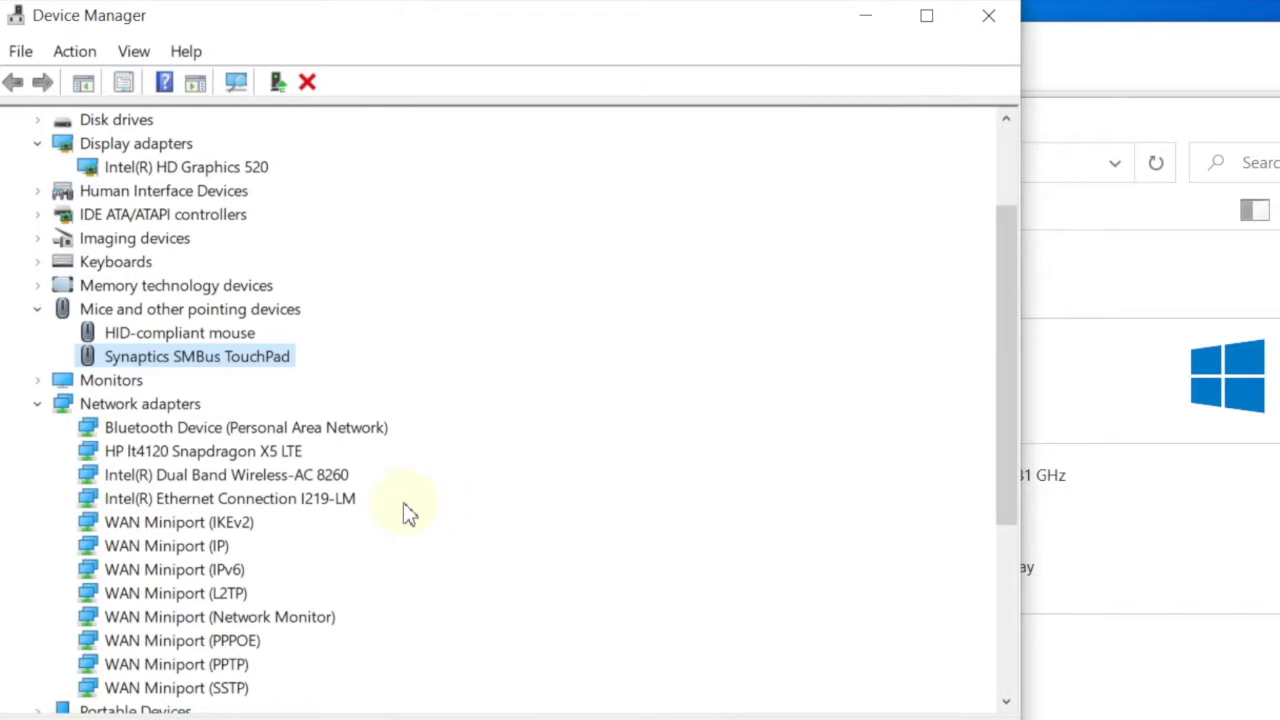
{"action": "left_click", "coordinate": [326, 500]}
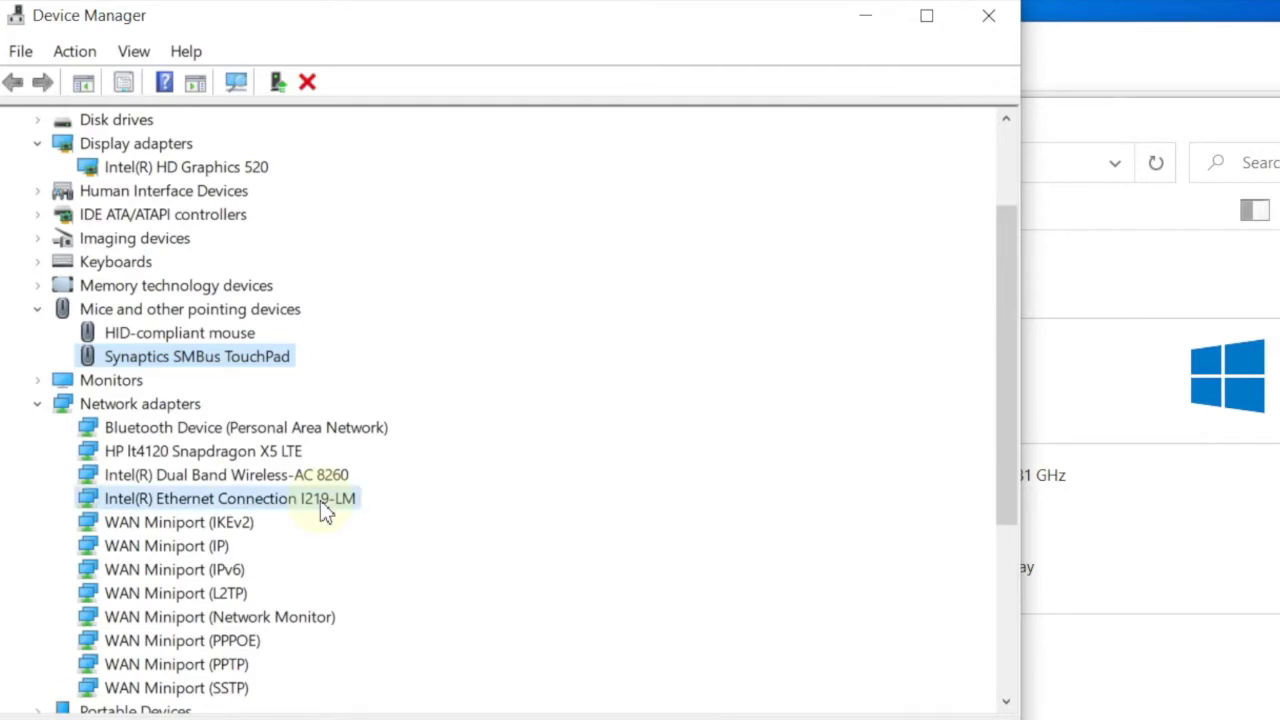
{"action": "double_click", "coordinate": [326, 505]}
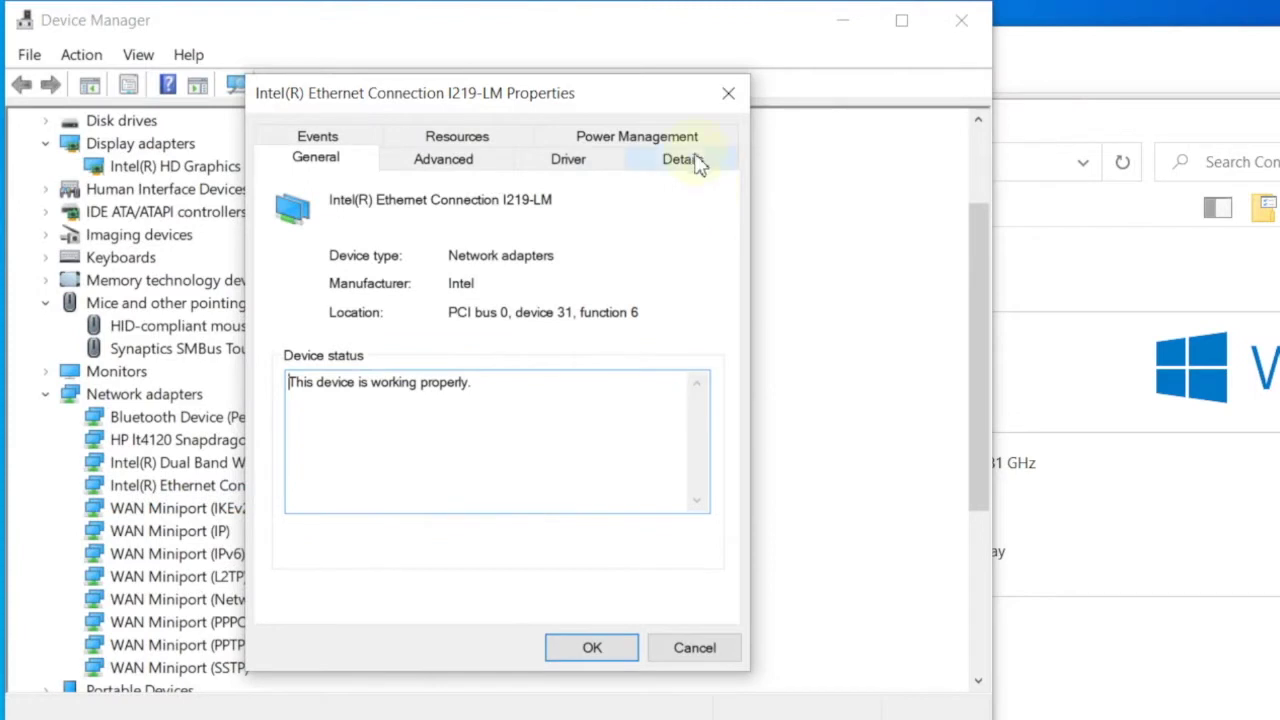
{"action": "left_click", "coordinate": [698, 162]}
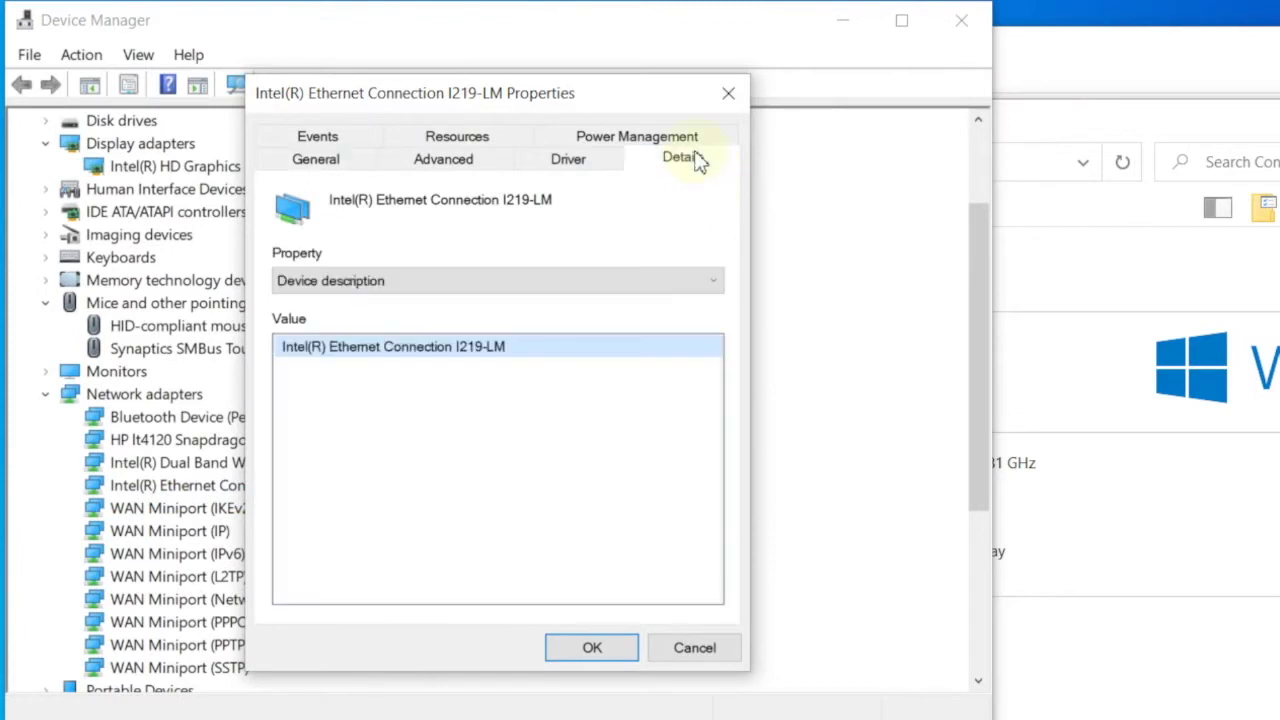
{"action": "left_click", "coordinate": [436, 282]}
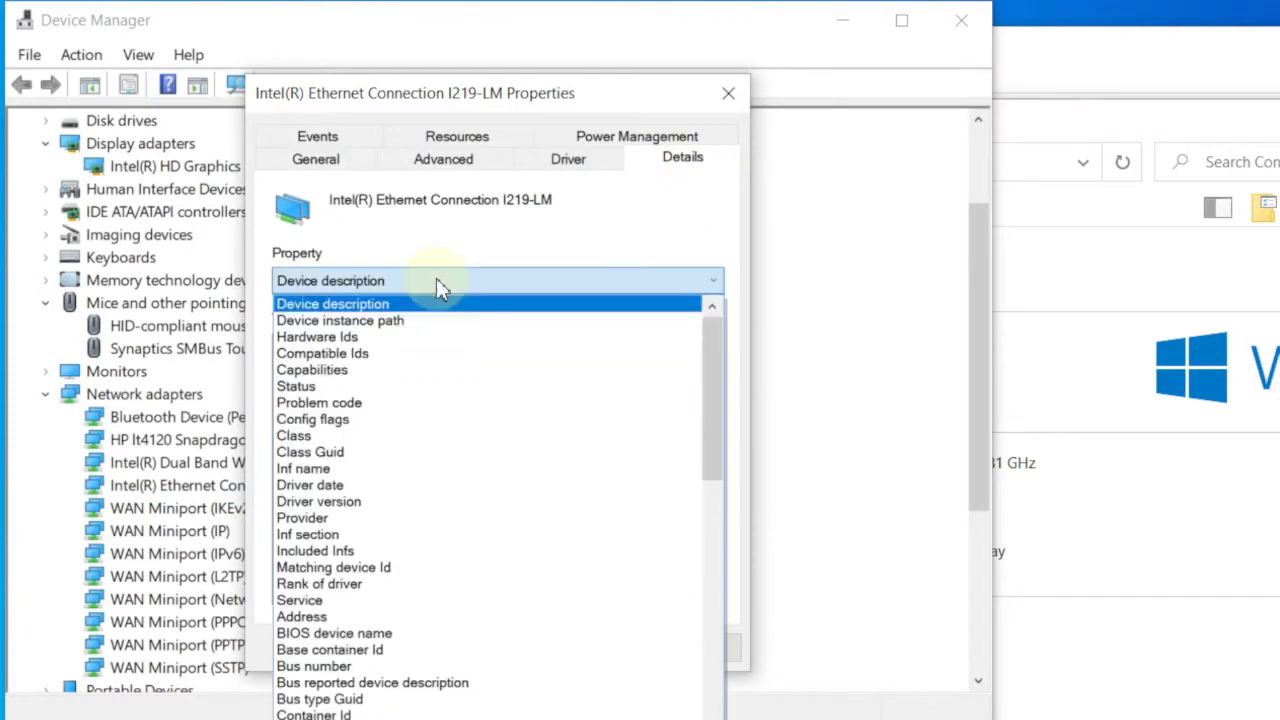
{"action": "left_click", "coordinate": [450, 347]}
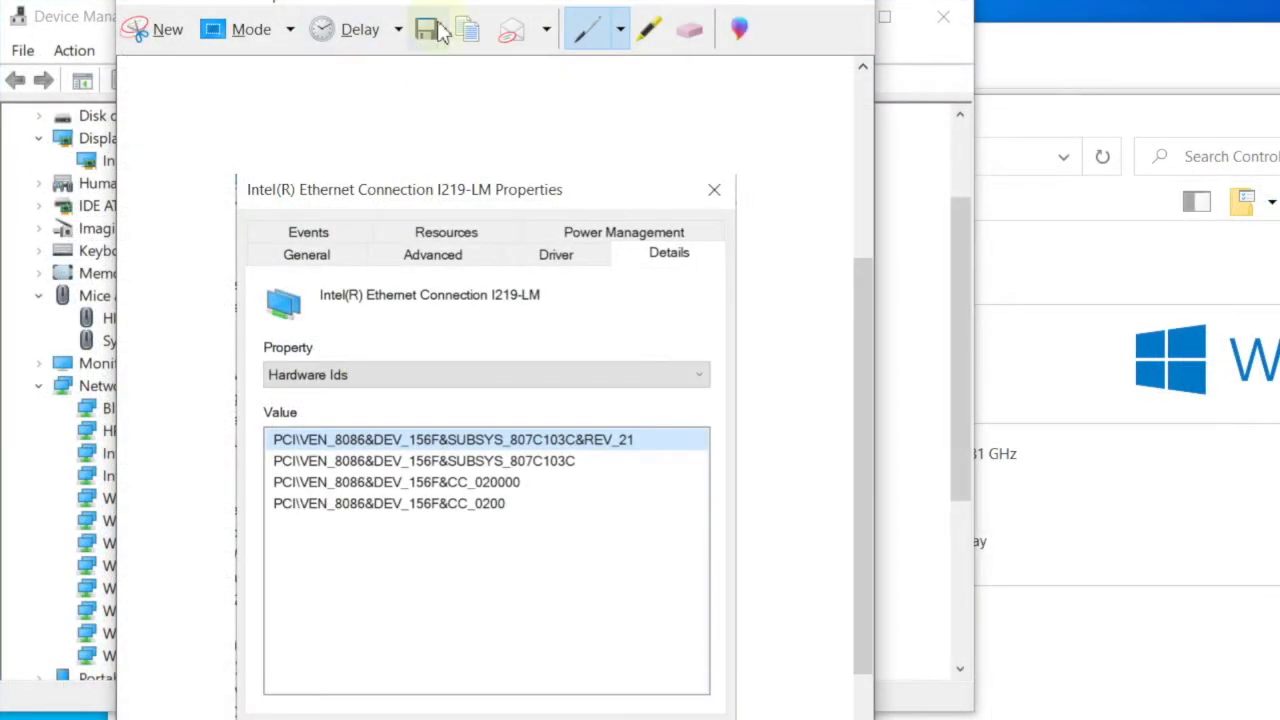
{"action": "left_click", "coordinate": [437, 30]}
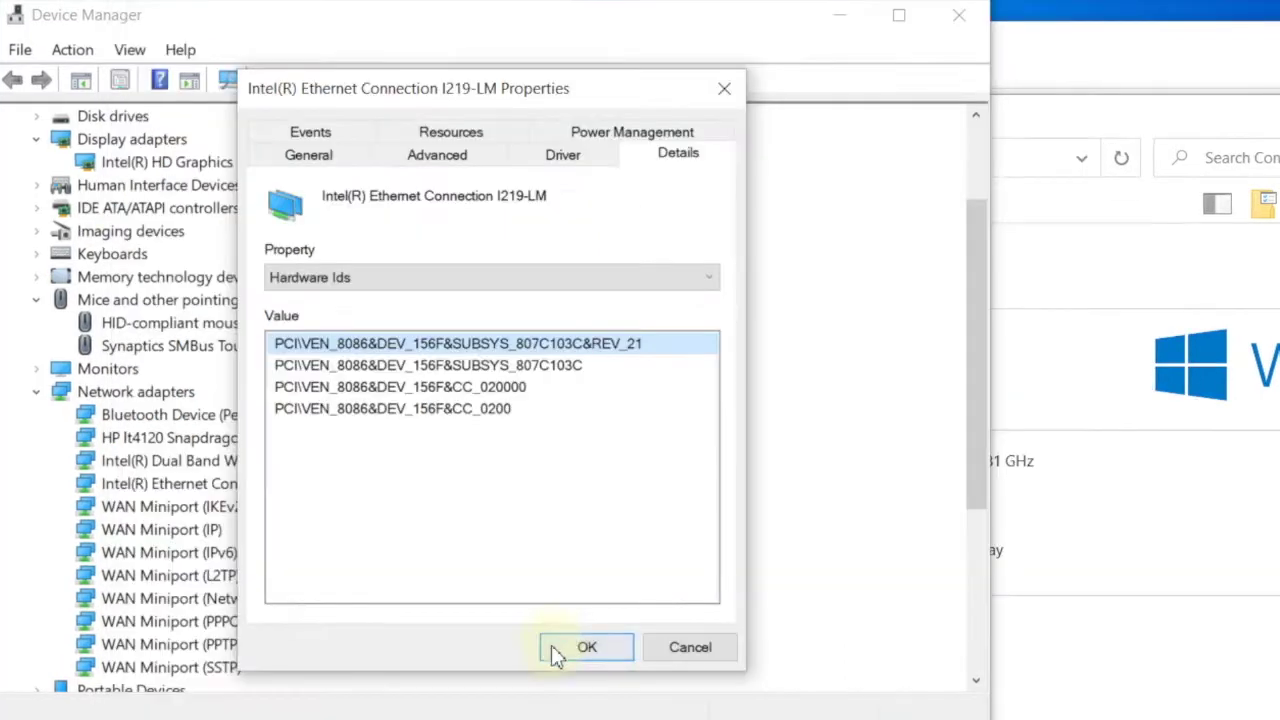
{"action": "left_click", "coordinate": [553, 648]}
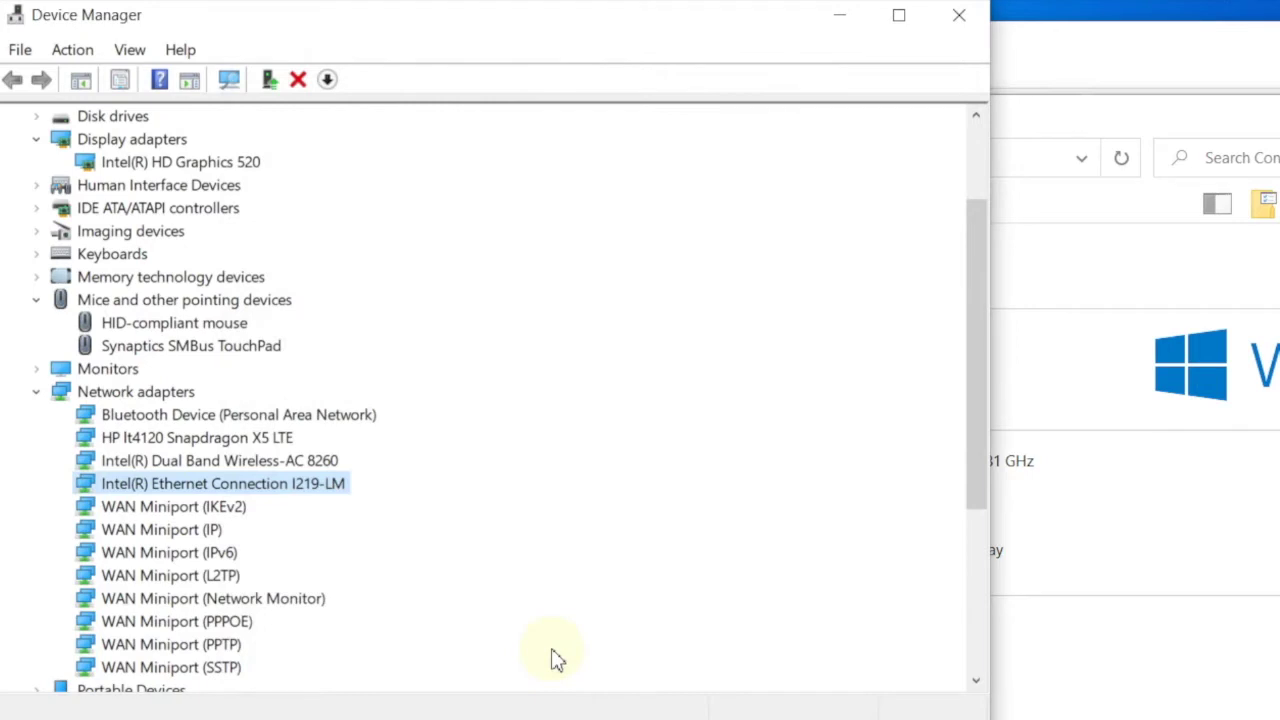
{"action": "left_click", "coordinate": [298, 464]}
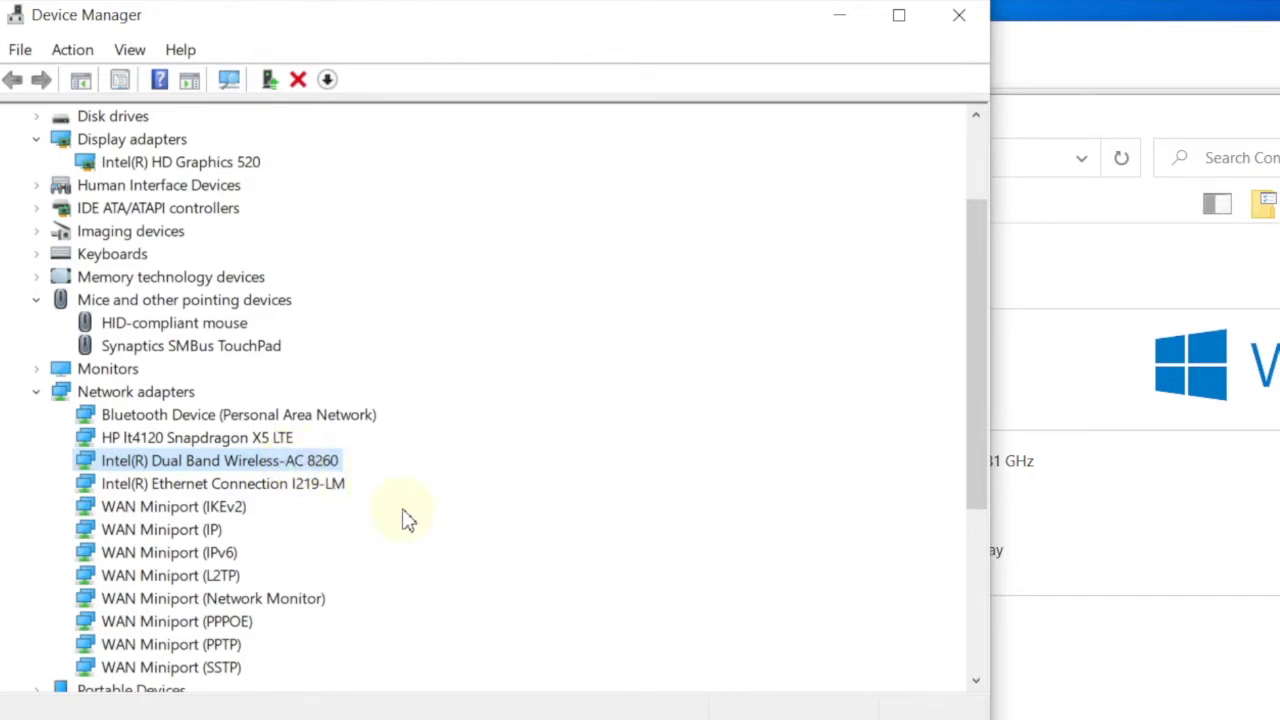
Expand Sound, video and game controllers to list Intel(R) Display Audio and Conexant ISST Audio.
{"action": "scroll", "coordinate": [405, 518], "scroll_direction": "down", "scroll_amount": 5}
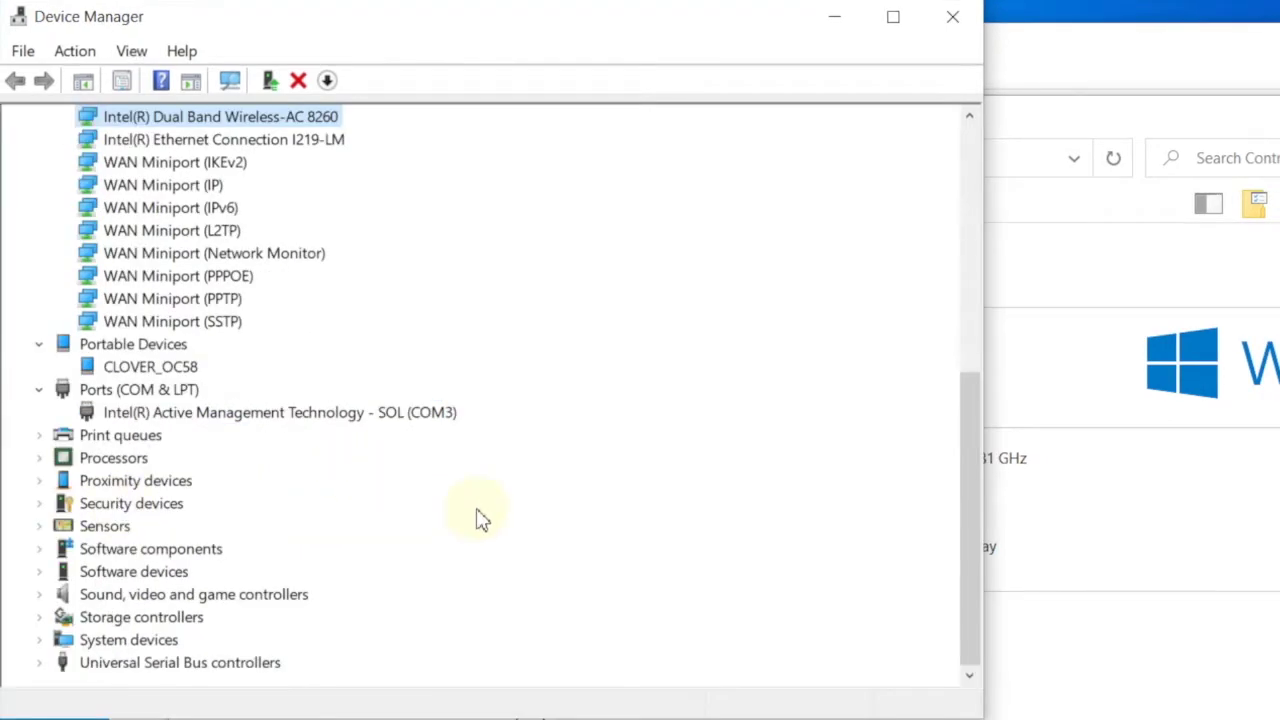
{"action": "left_click", "coordinate": [40, 594]}
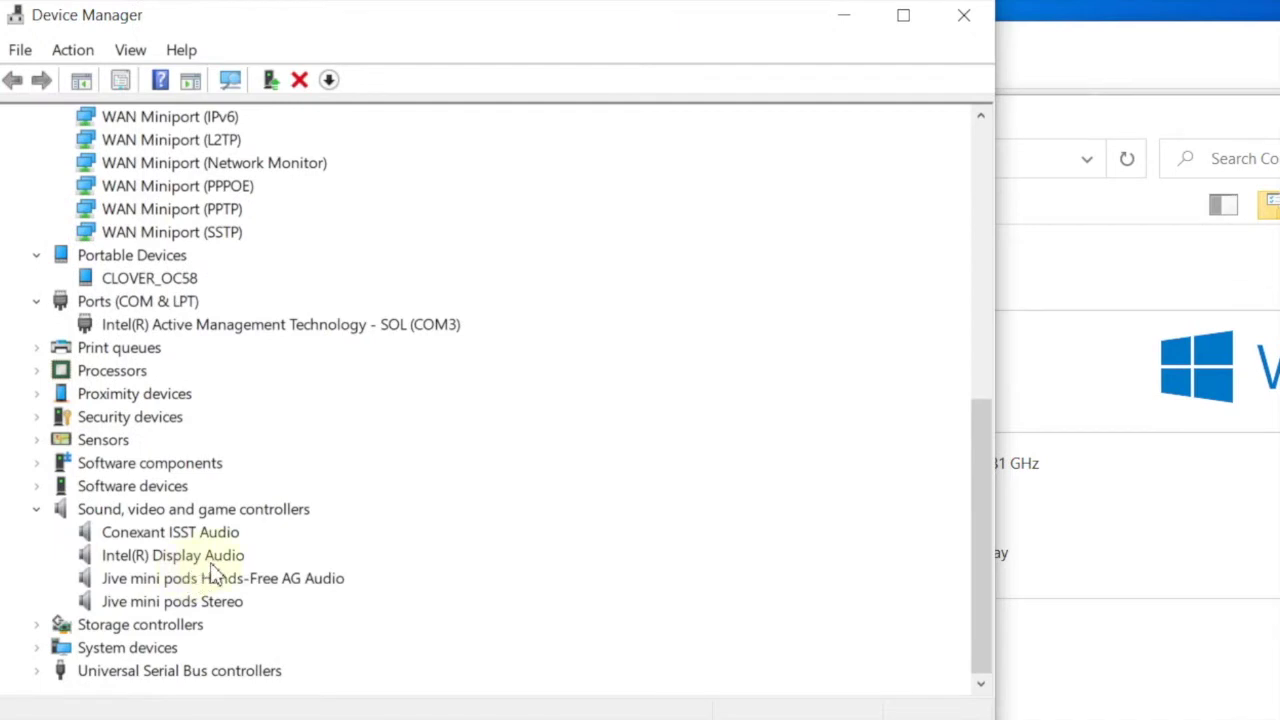
{"action": "left_click", "coordinate": [211, 565]}
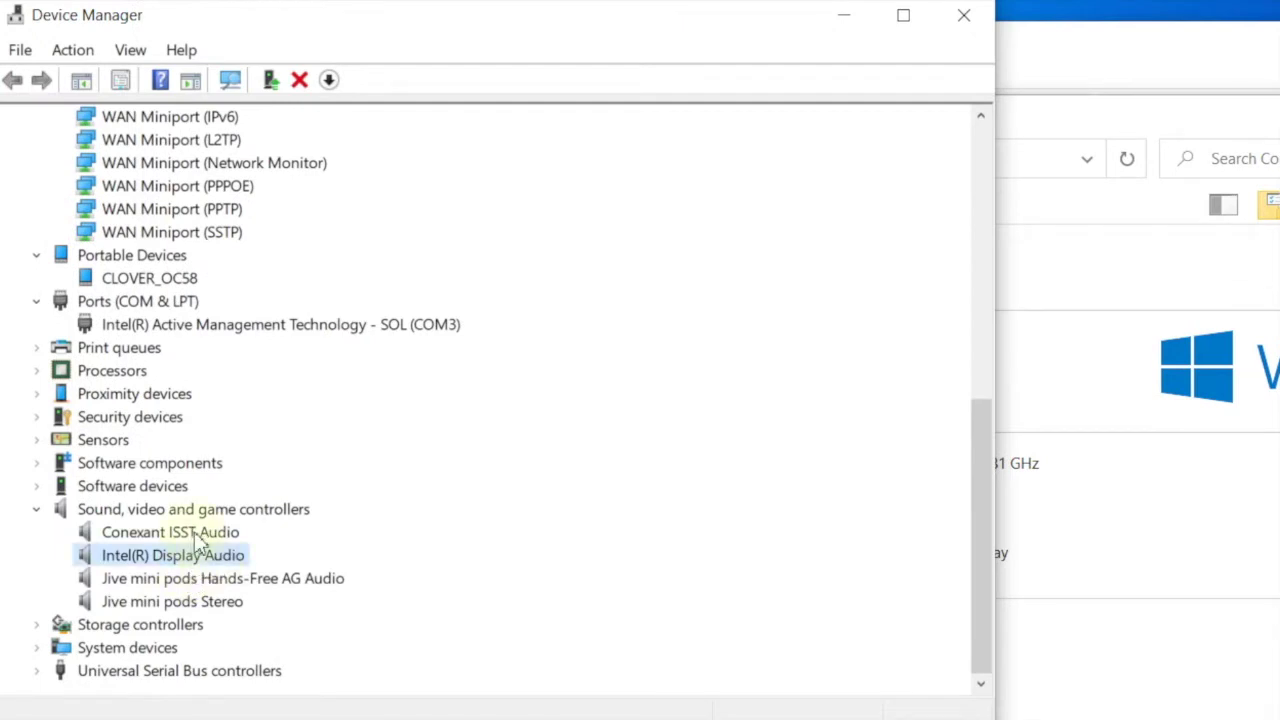
{"action": "left_click", "coordinate": [199, 534]}
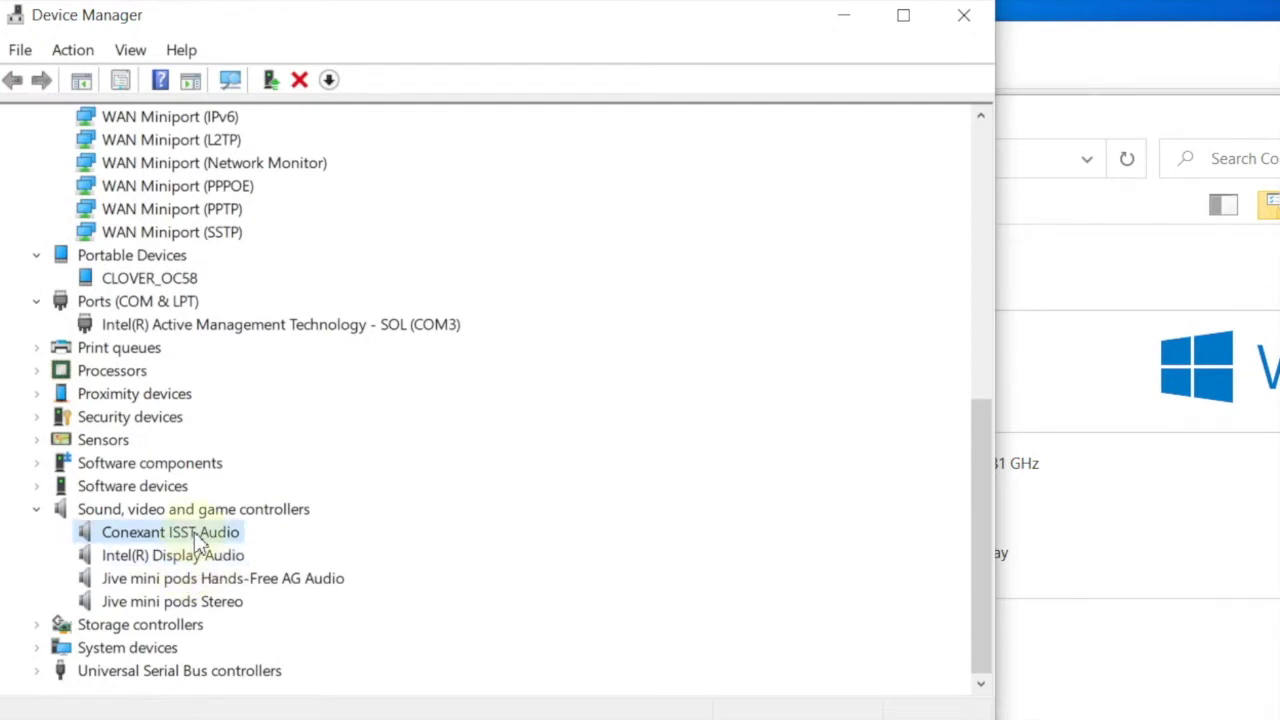
Check the Conexant ISST Audio properties for its IDs, then close them.
{"action": "right_click", "coordinate": [199, 542]}
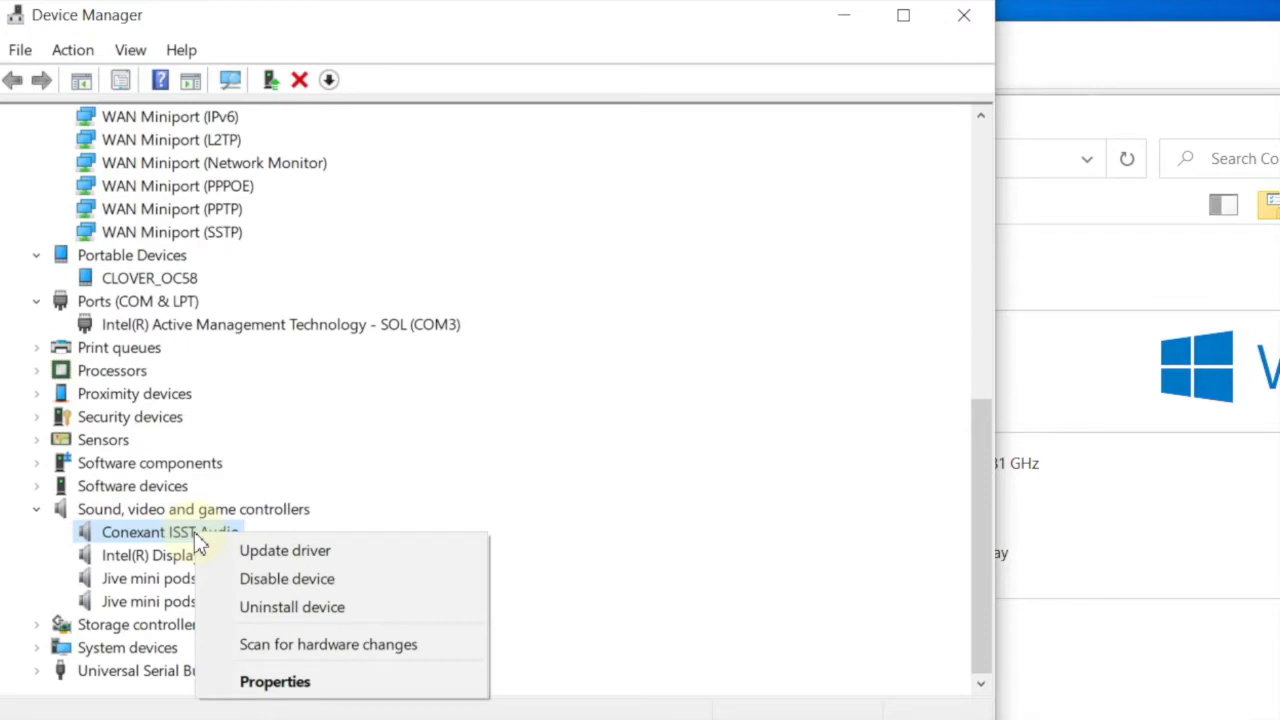
{"action": "left_click", "coordinate": [340, 690]}
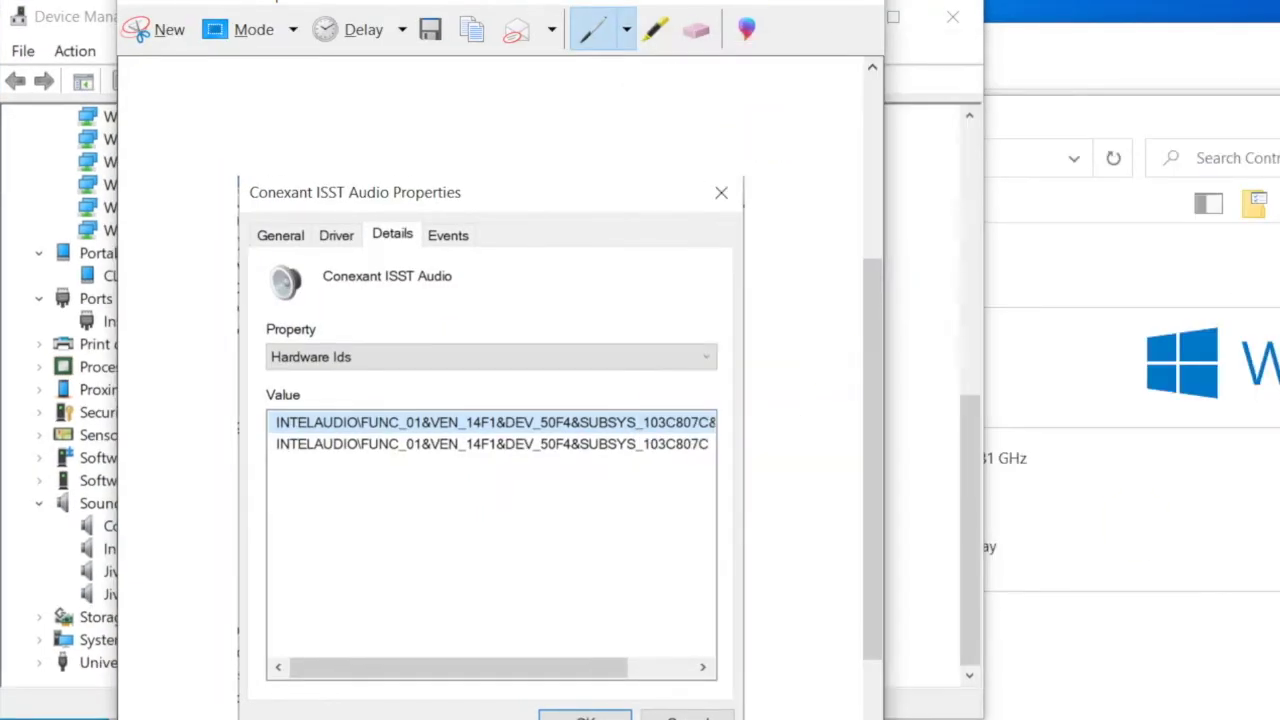
{"action": "left_click", "coordinate": [878, 2]}
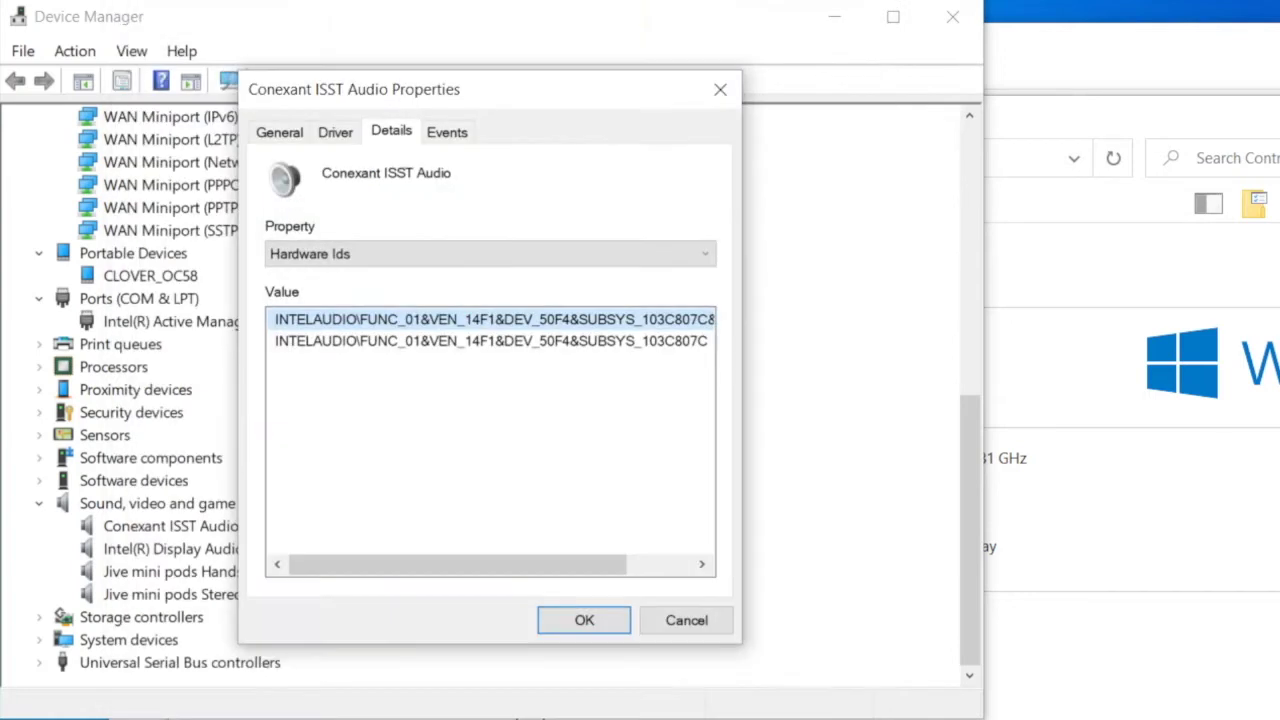
{"action": "left_click", "coordinate": [586, 631]}
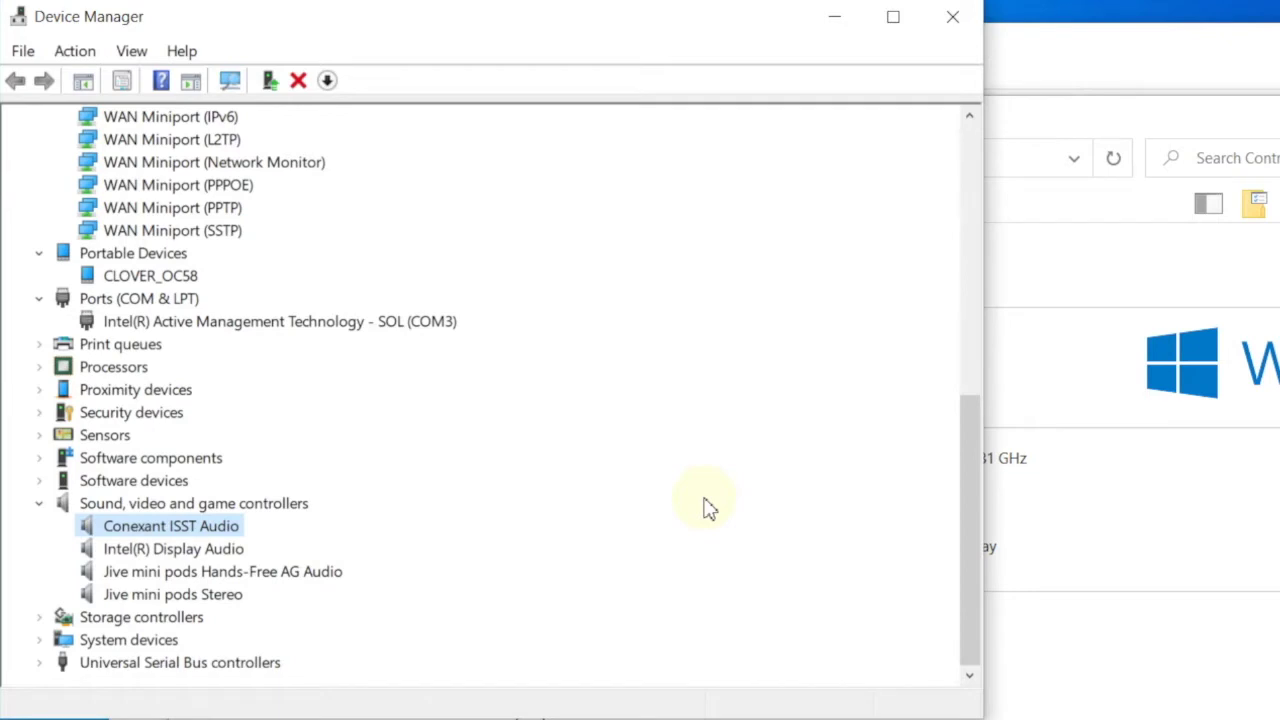
{"action": "scroll", "coordinate": [635, 523], "scroll_direction": "up", "scroll_amount": 1}
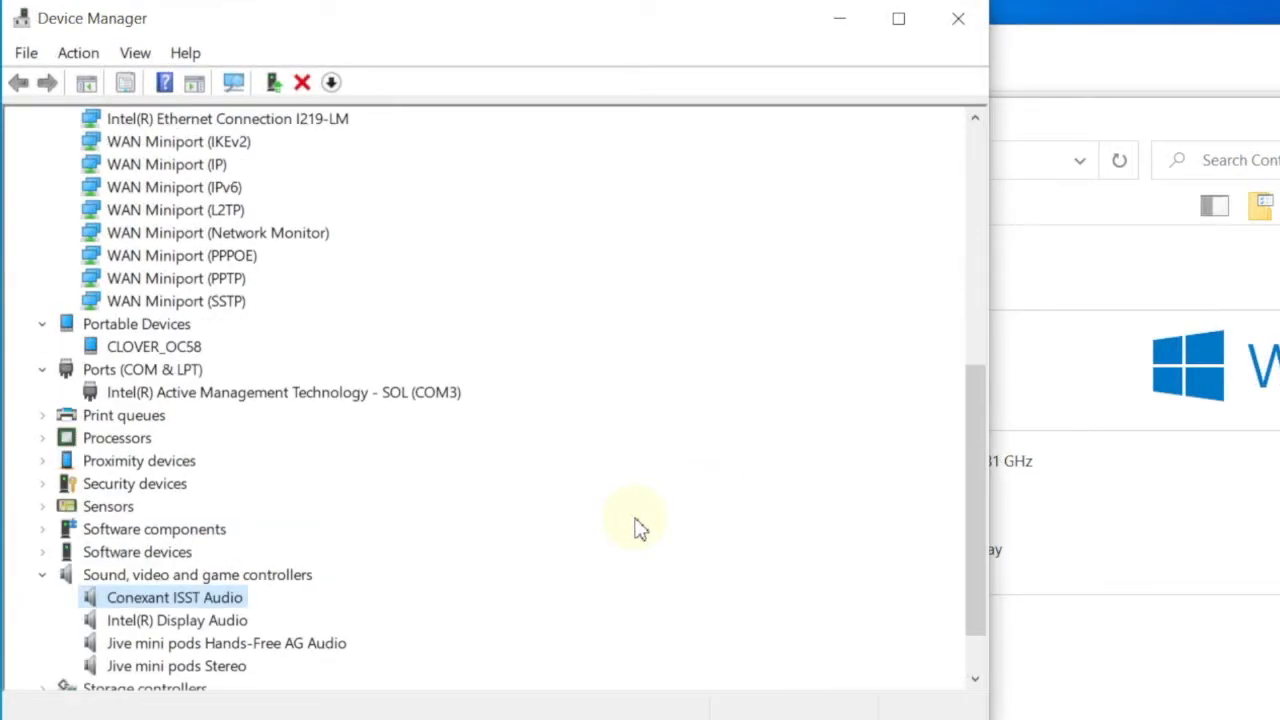
{"action": "scroll", "coordinate": [640, 527], "scroll_direction": "up", "scroll_amount": 1}
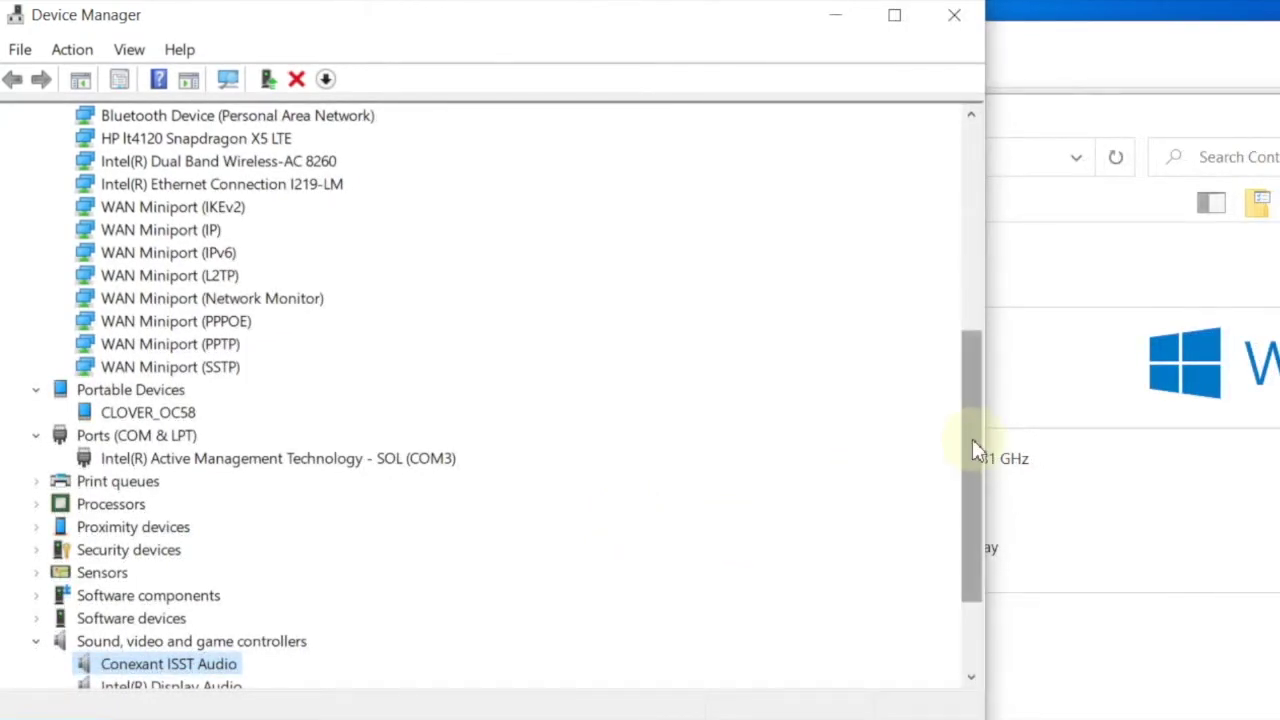
{"action": "left_click_drag", "start_coordinate": [972, 439], "coordinate": [967, 185]}
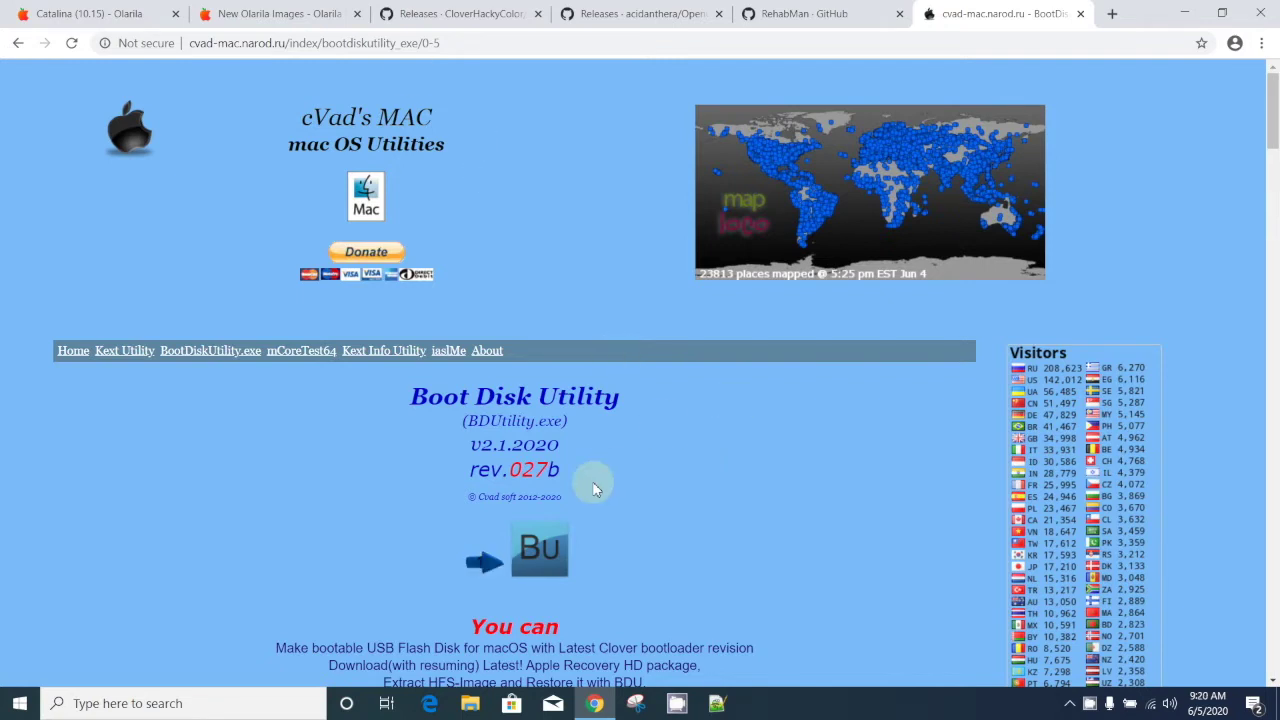
Download BDU_v2.1.2020.027b.zip, then switch to the New Olarila Images page.
{"action": "left_click", "coordinate": [540, 558]}
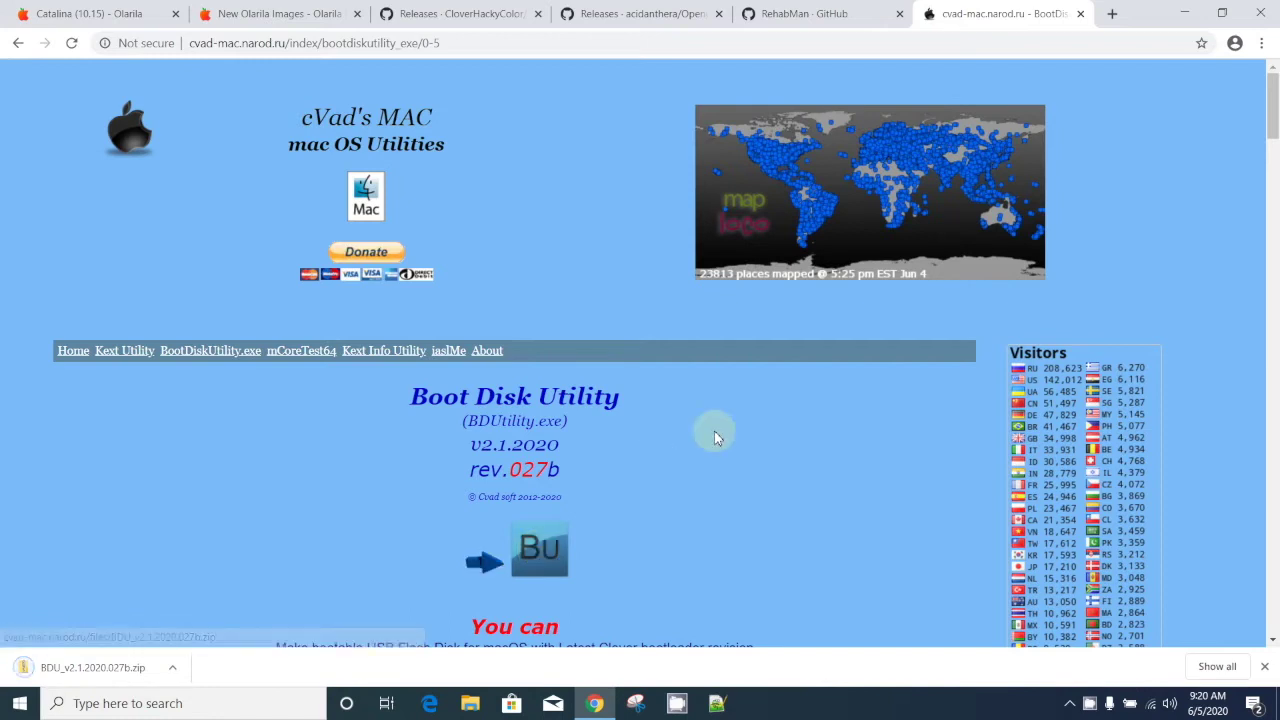
{"action": "left_click", "coordinate": [248, 20]}
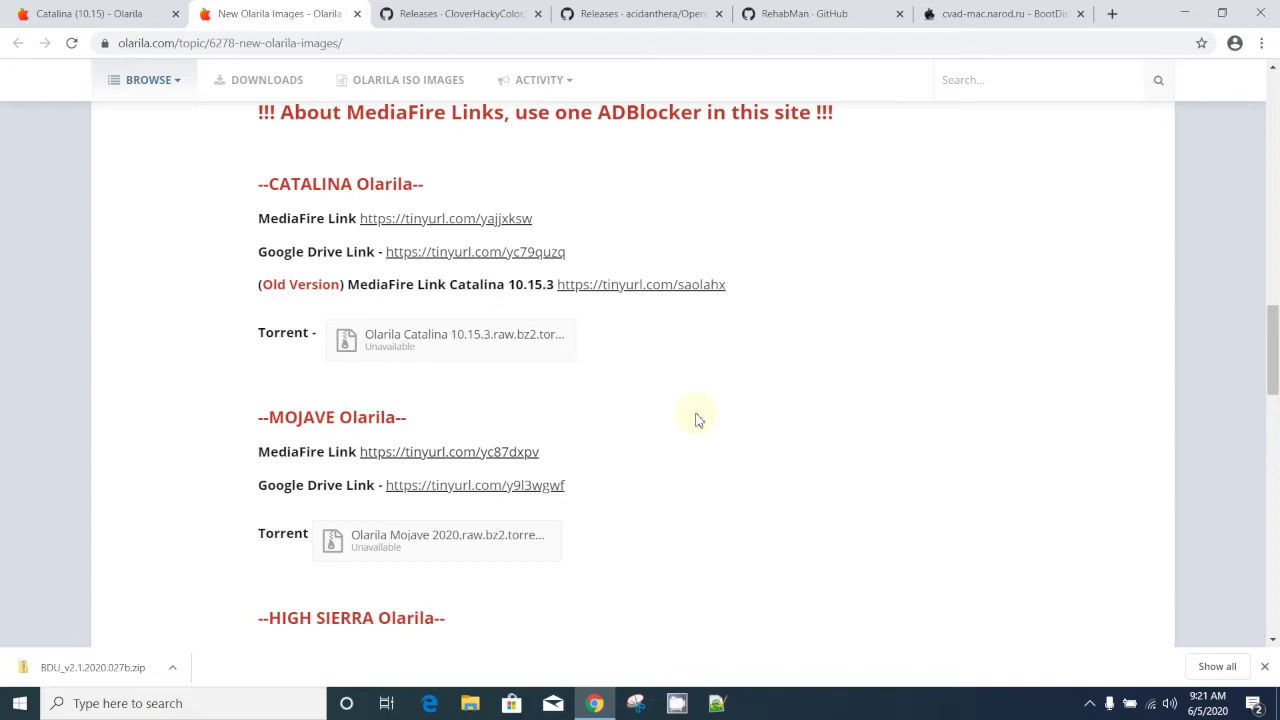
Follow the Catalina MediaFire link, then close the MediaFire and New Olarila Images tabs.
{"action": "left_click", "coordinate": [430, 219]}
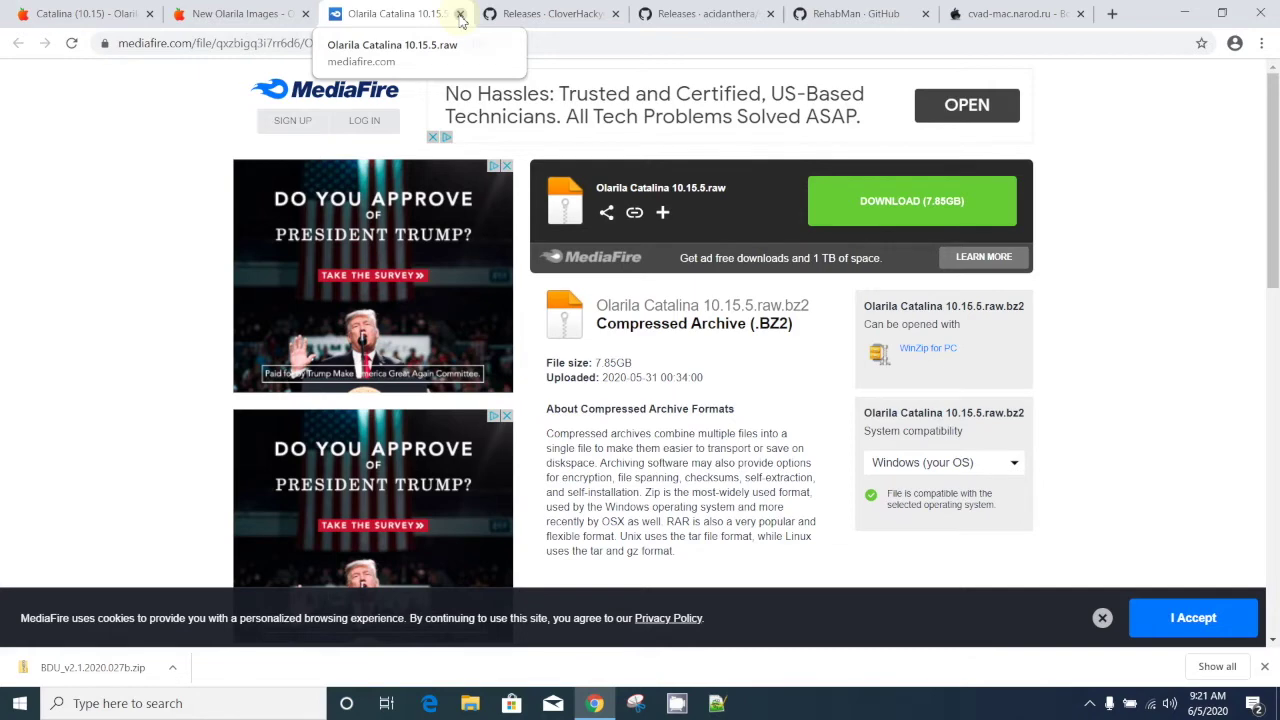
{"action": "left_click", "coordinate": [460, 14]}
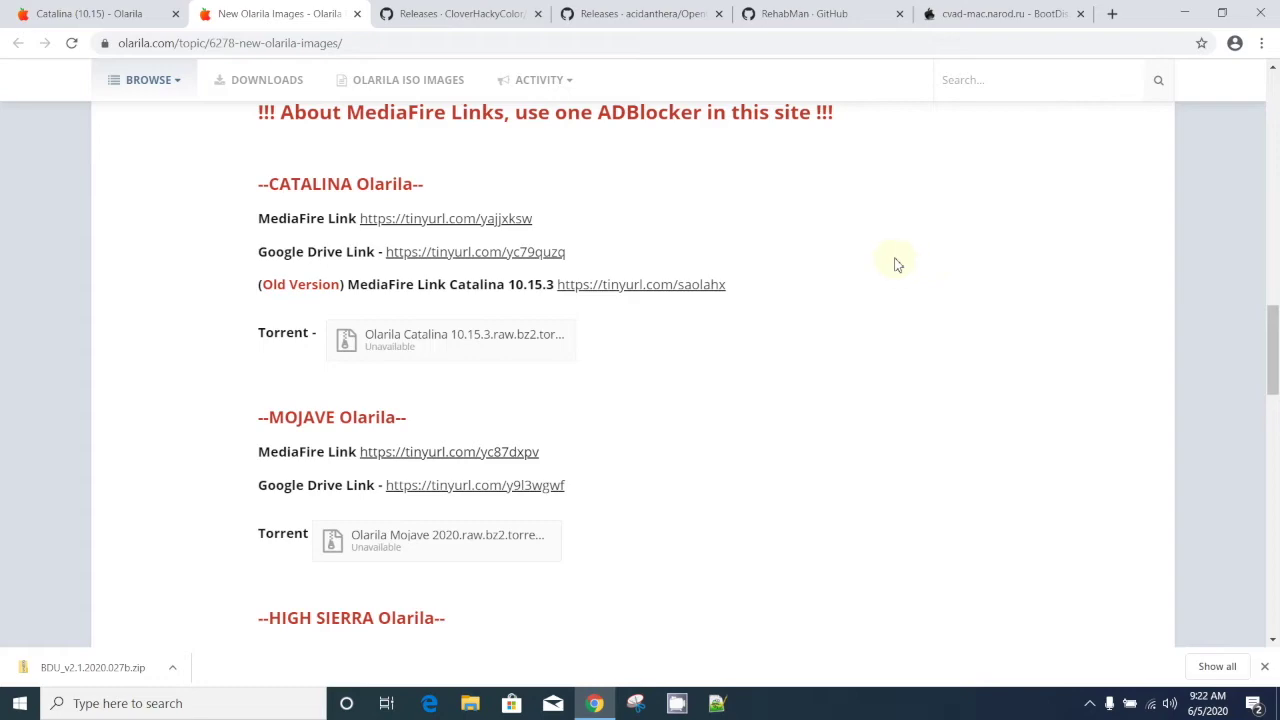
{"action": "left_click", "coordinate": [357, 13]}
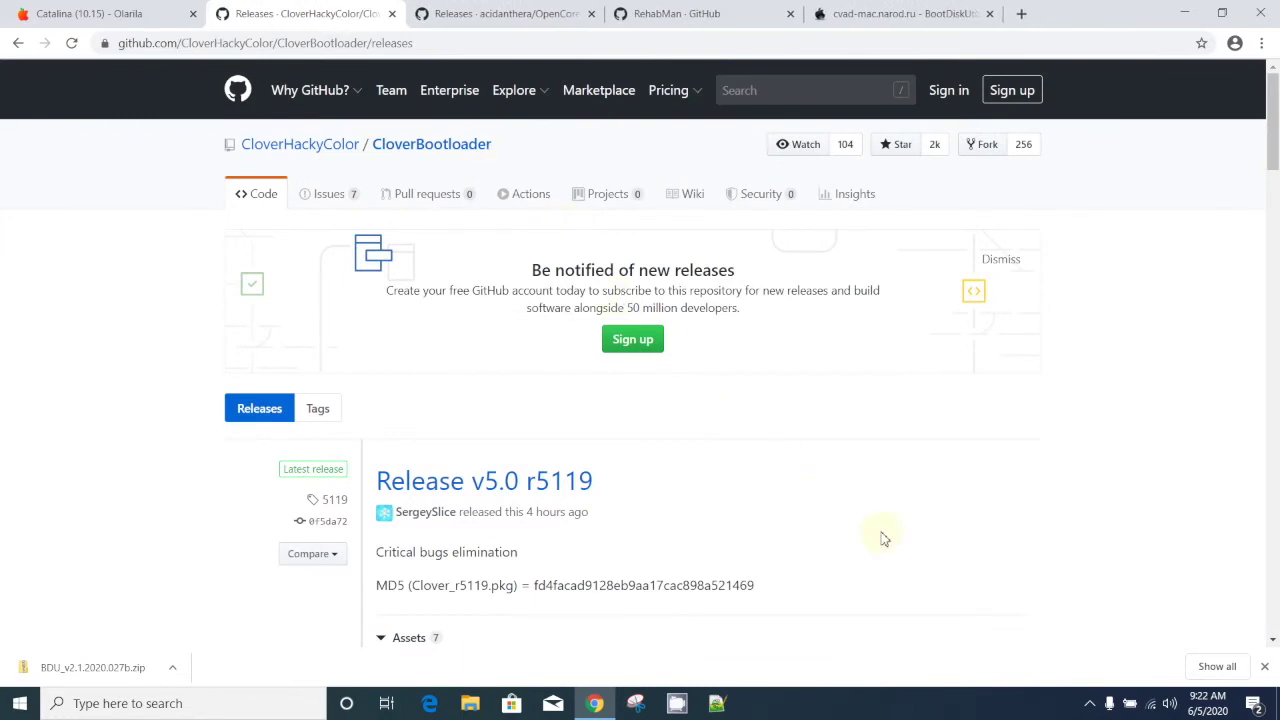
Download CloverV2-5119.zip from the release Assets and close the Clover releases tab.
{"action": "scroll", "coordinate": [884, 539], "scroll_direction": "down", "scroll_amount": 1}
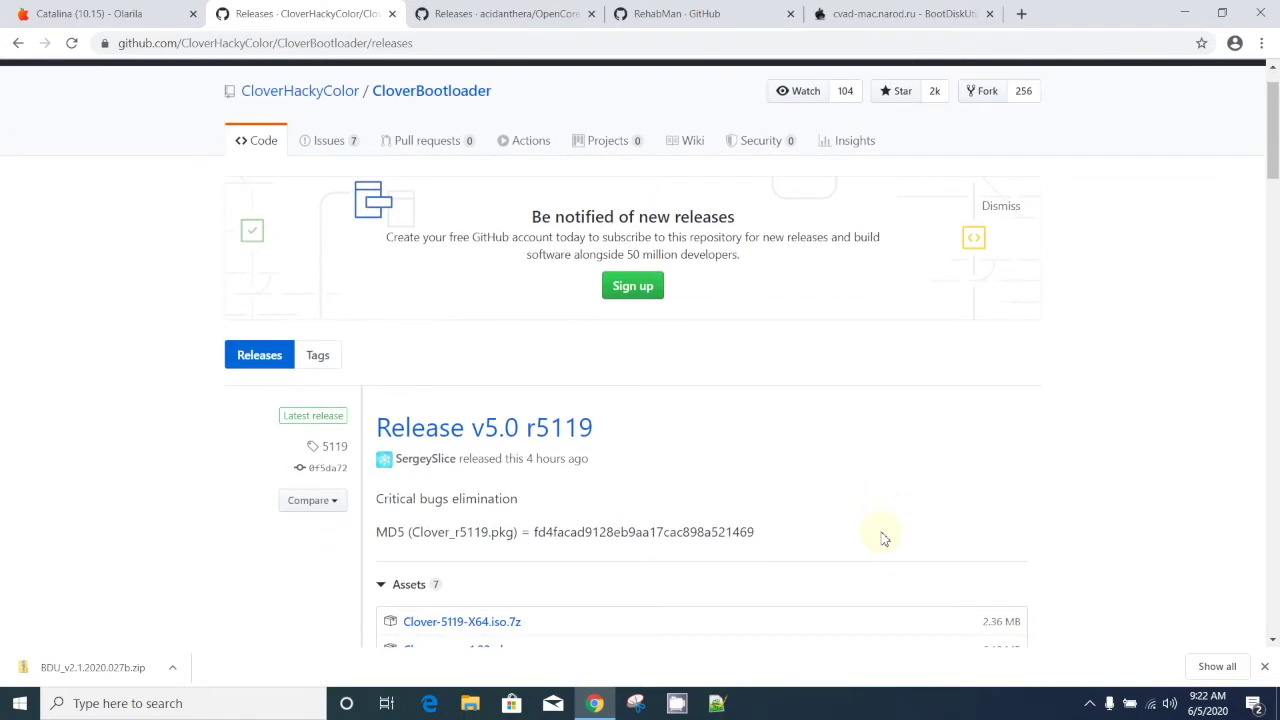
{"action": "scroll", "coordinate": [884, 539], "scroll_direction": "down", "scroll_amount": 2}
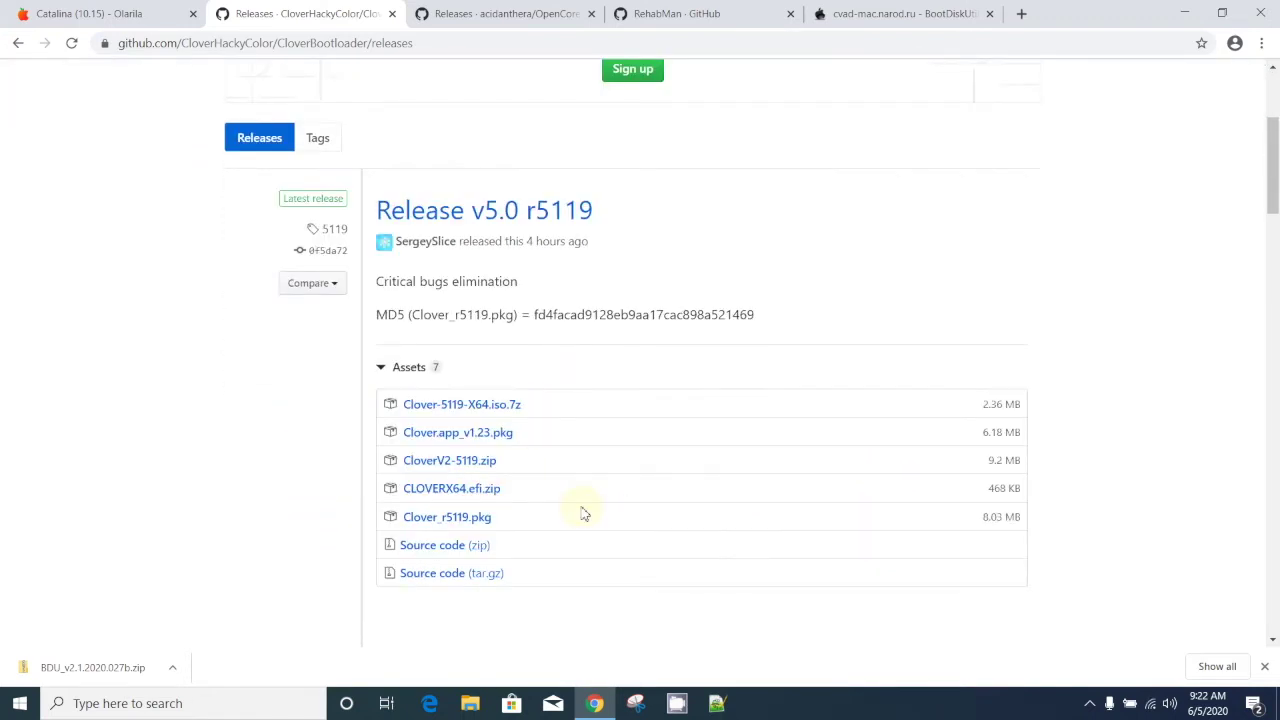
{"action": "left_click", "coordinate": [450, 462]}
{"action": "scroll", "coordinate": [620, 457], "scroll_direction": "down", "scroll_amount": 3}
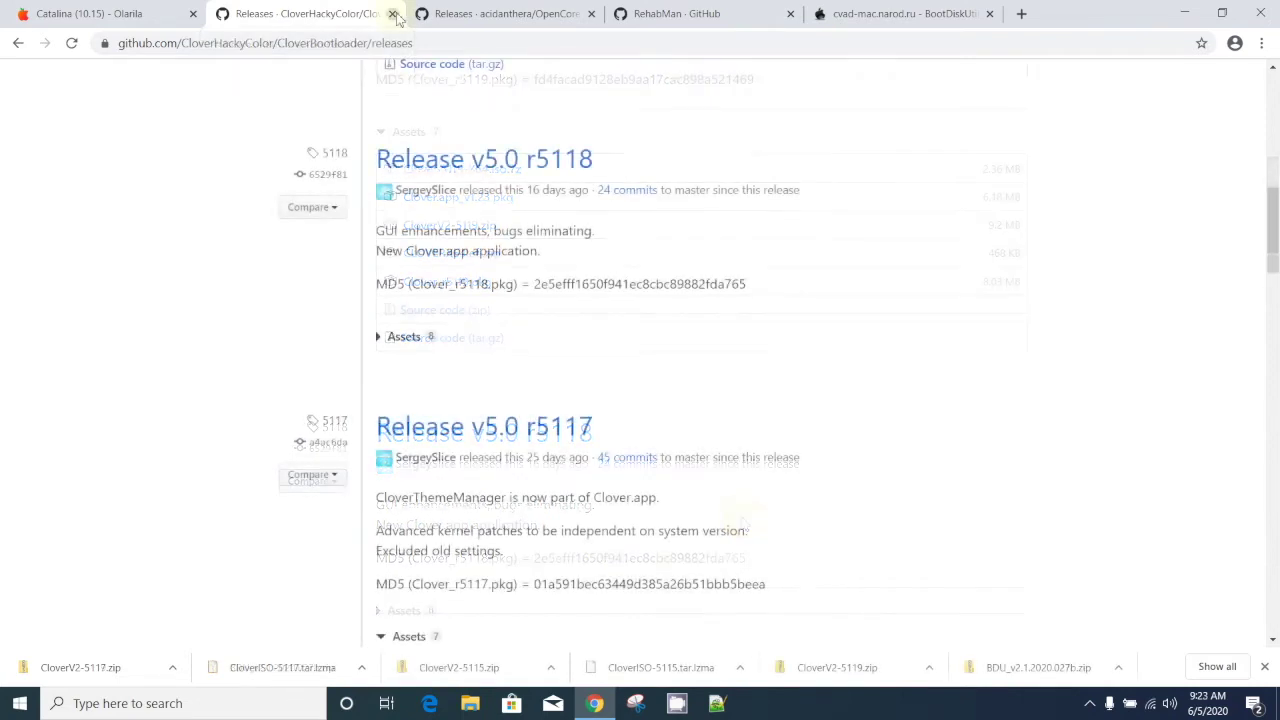
{"action": "left_click", "coordinate": [392, 13]}
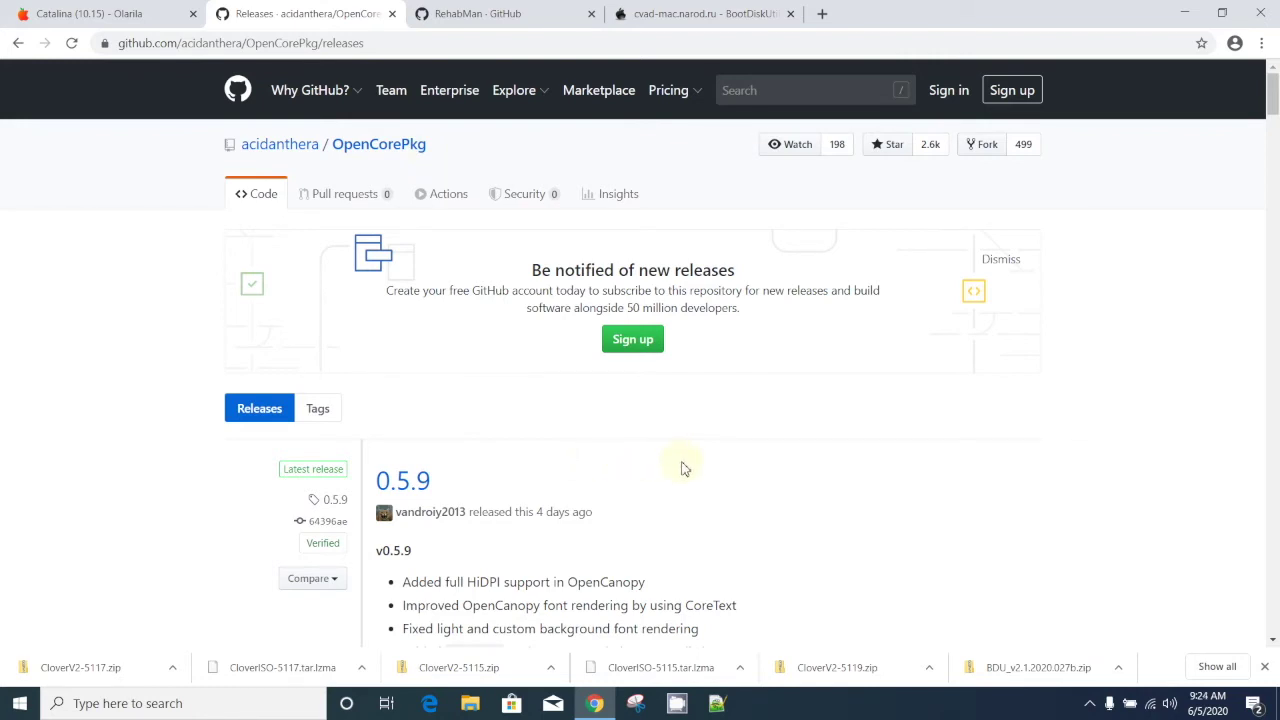
Download OpenCore-0.5.9-RELEASE.zip and close the 0.5.9 release tab.
{"action": "scroll", "coordinate": [684, 469], "scroll_direction": "down", "scroll_amount": 1}
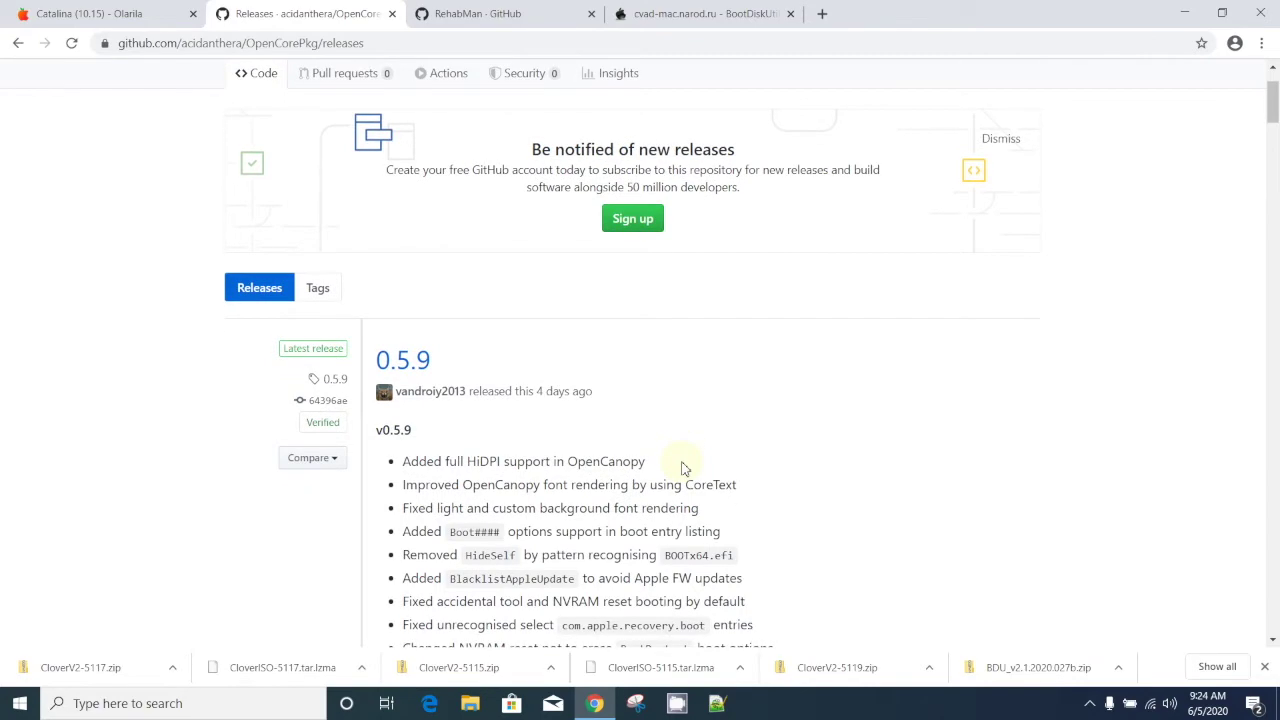
{"action": "left_click_drag", "start_coordinate": [1273, 100], "coordinate": [1273, 615]}
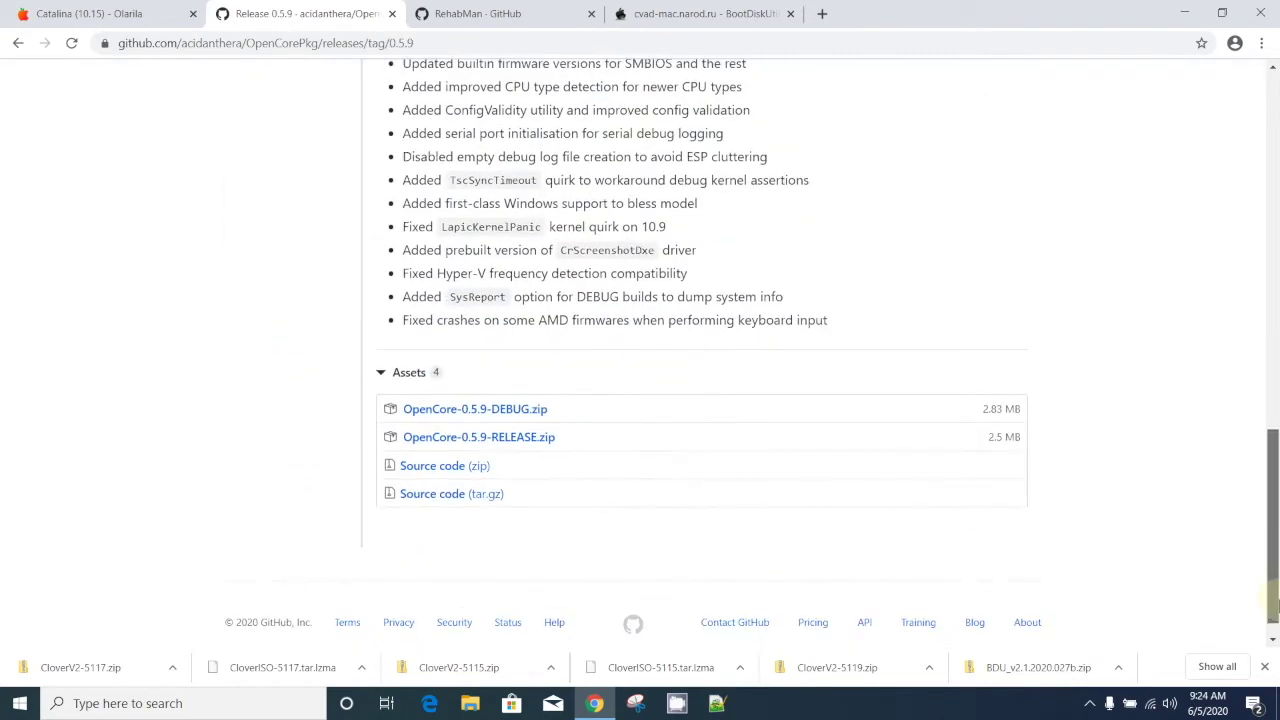
{"action": "left_click", "coordinate": [517, 441]}
{"action": "key", "text": "ctrl+w"}
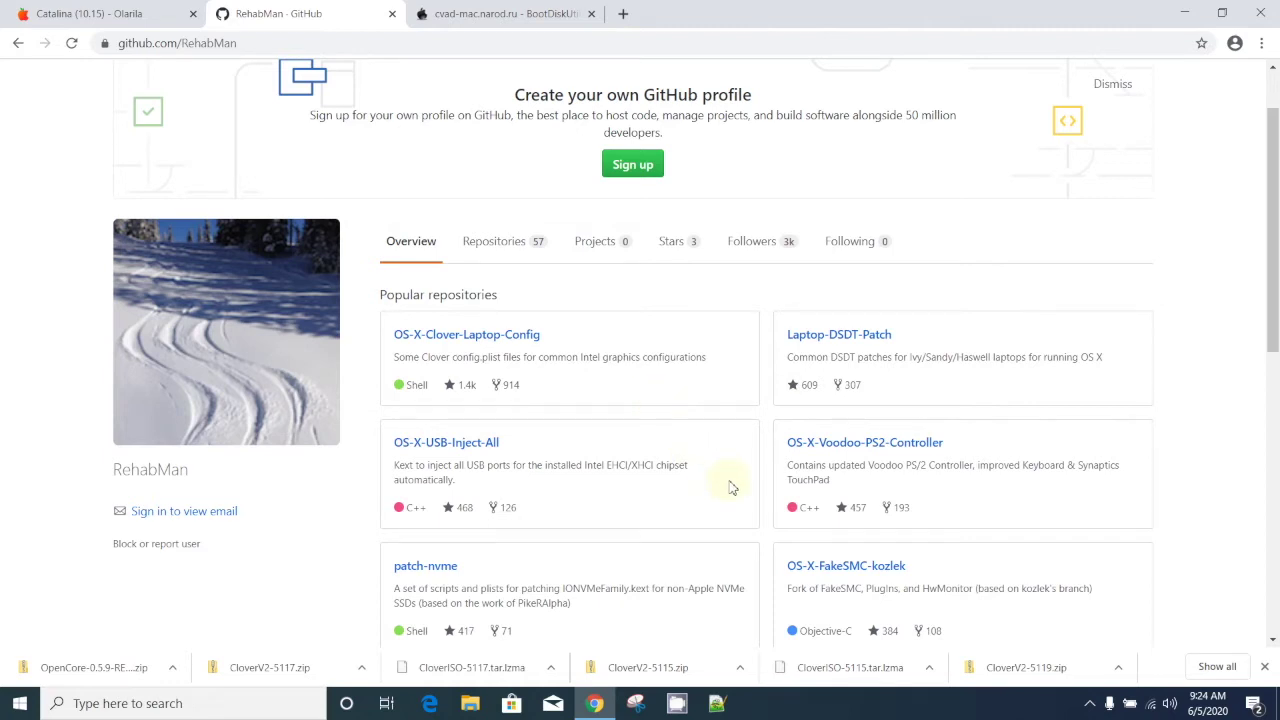
Browse the OS-X-FakeSMC-kozlek repository, then return to the RehabMan profile page.
{"action": "scroll", "coordinate": [731, 487], "scroll_direction": "down", "scroll_amount": 1}
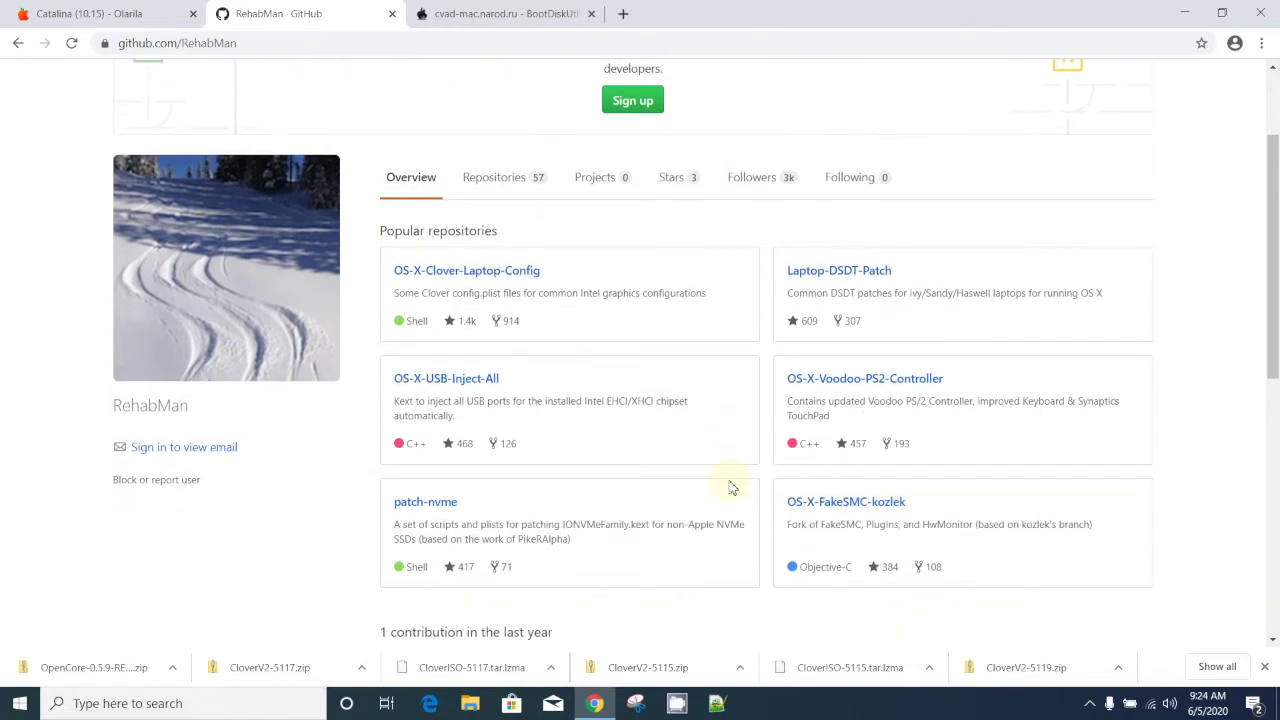
{"action": "scroll", "coordinate": [731, 487], "scroll_direction": "up", "scroll_amount": 1}
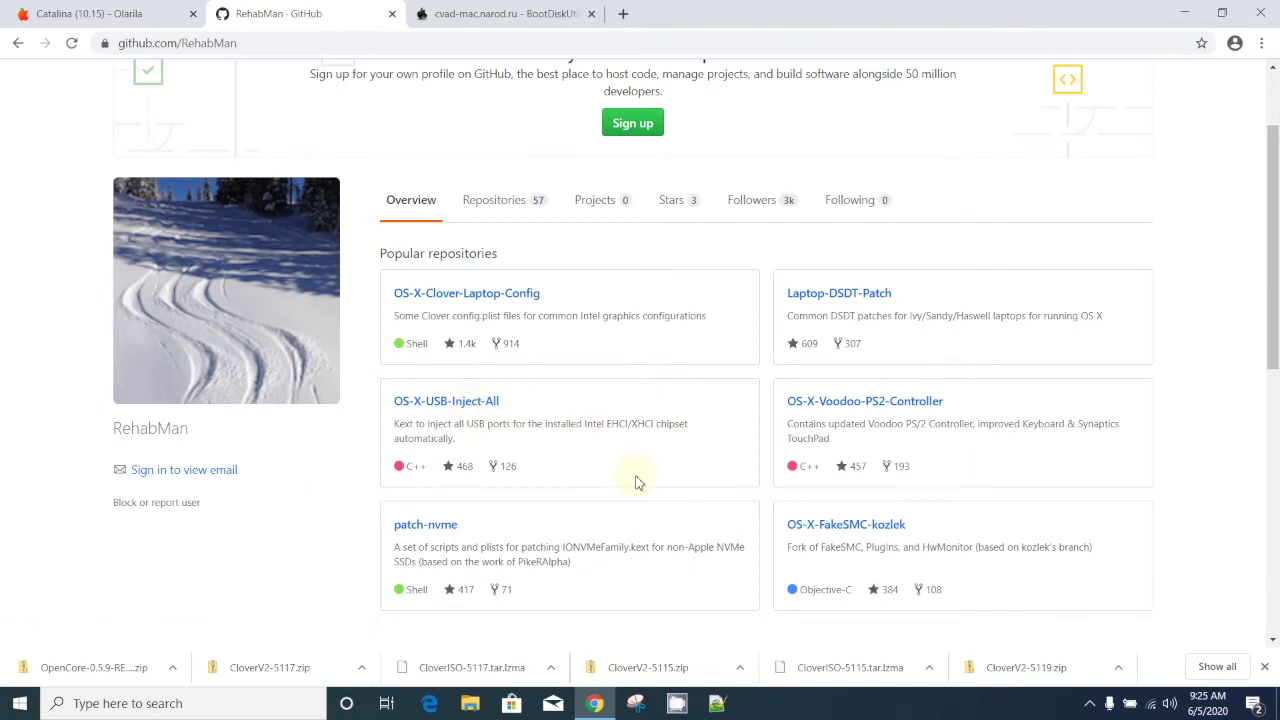
{"action": "scroll", "coordinate": [637, 483], "scroll_direction": "down", "scroll_amount": 1}
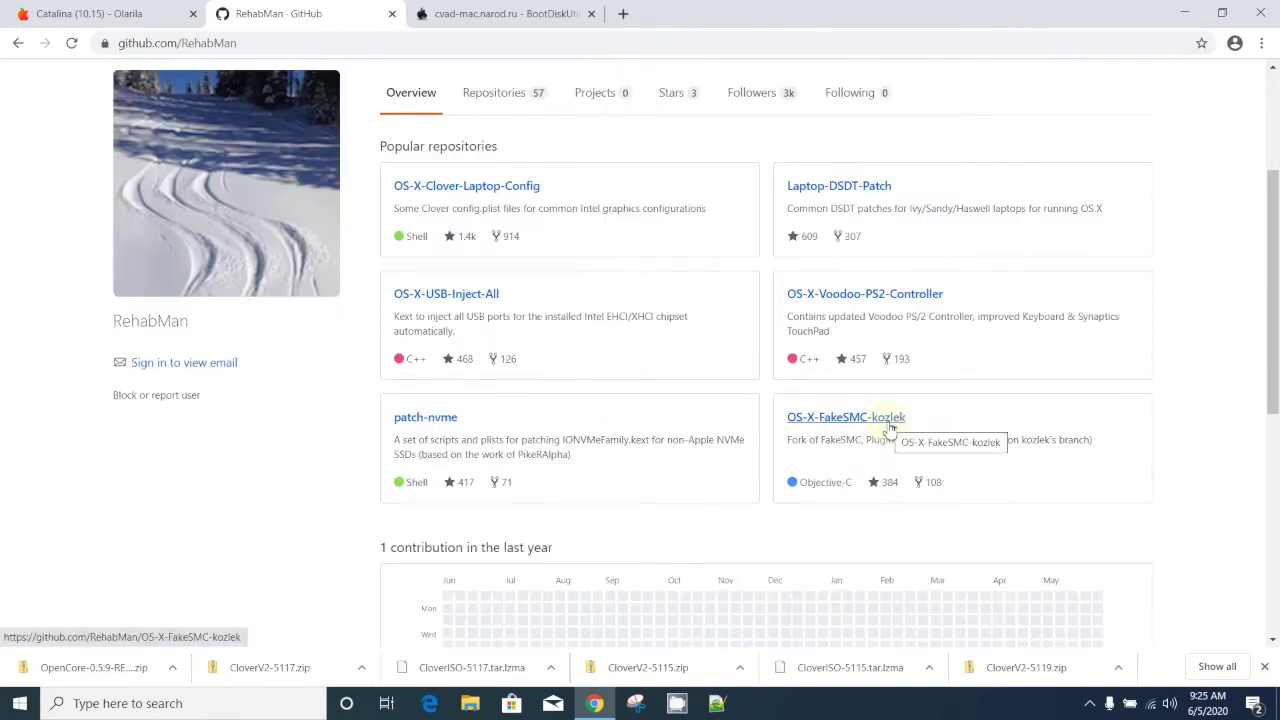
{"action": "left_click", "coordinate": [889, 420]}
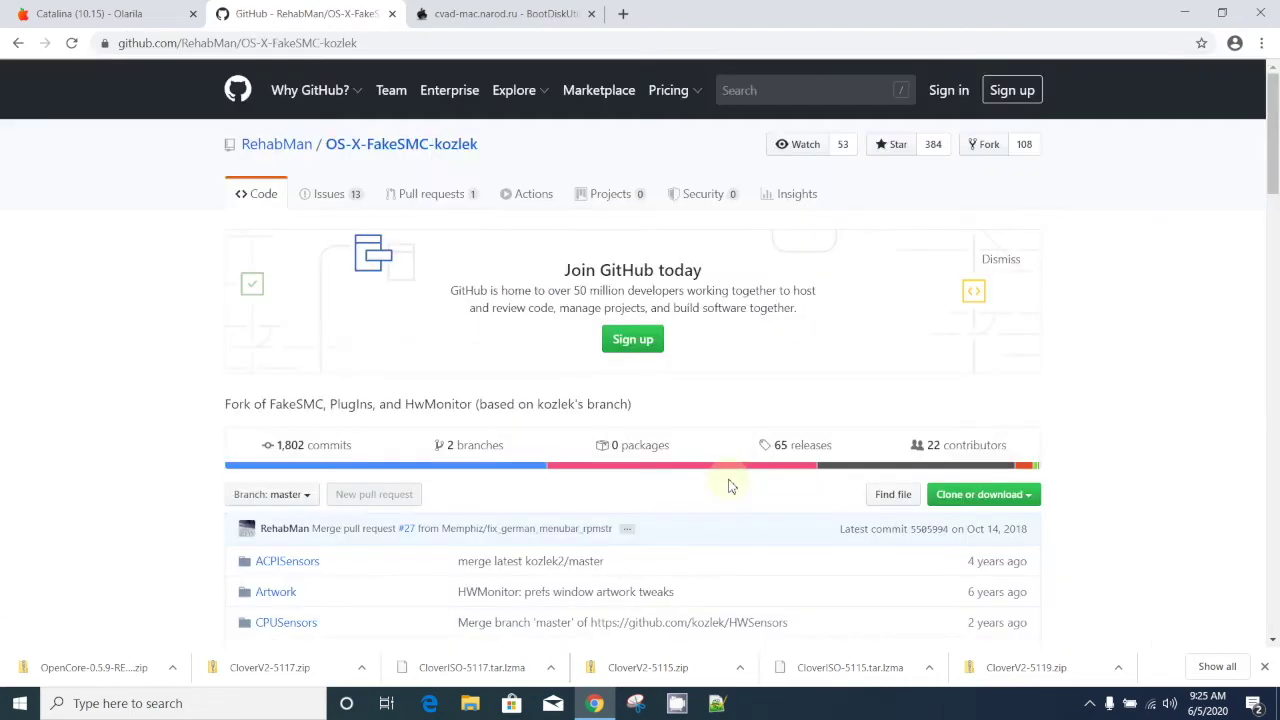
{"action": "scroll", "coordinate": [729, 486], "scroll_direction": "down", "scroll_amount": 1}
{"action": "scroll", "coordinate": [729, 486], "scroll_direction": "down", "scroll_amount": 2}
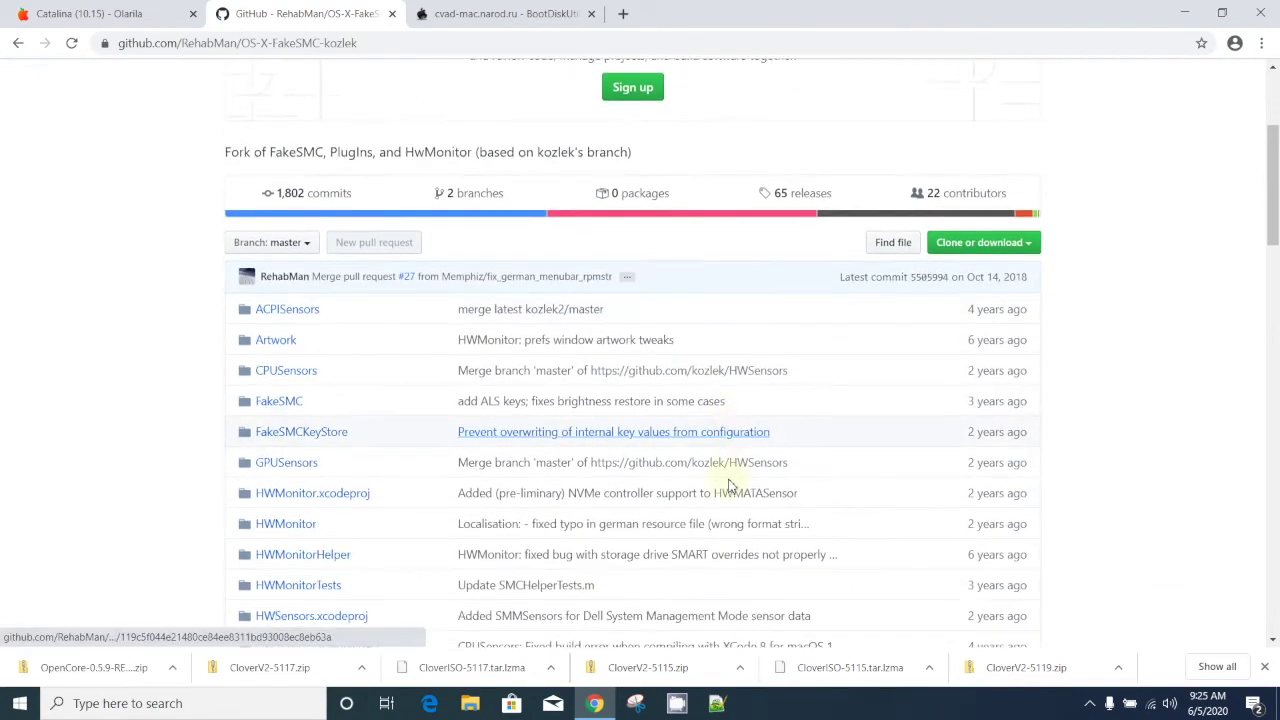
{"action": "scroll", "coordinate": [729, 486], "scroll_direction": "down", "scroll_amount": 1}
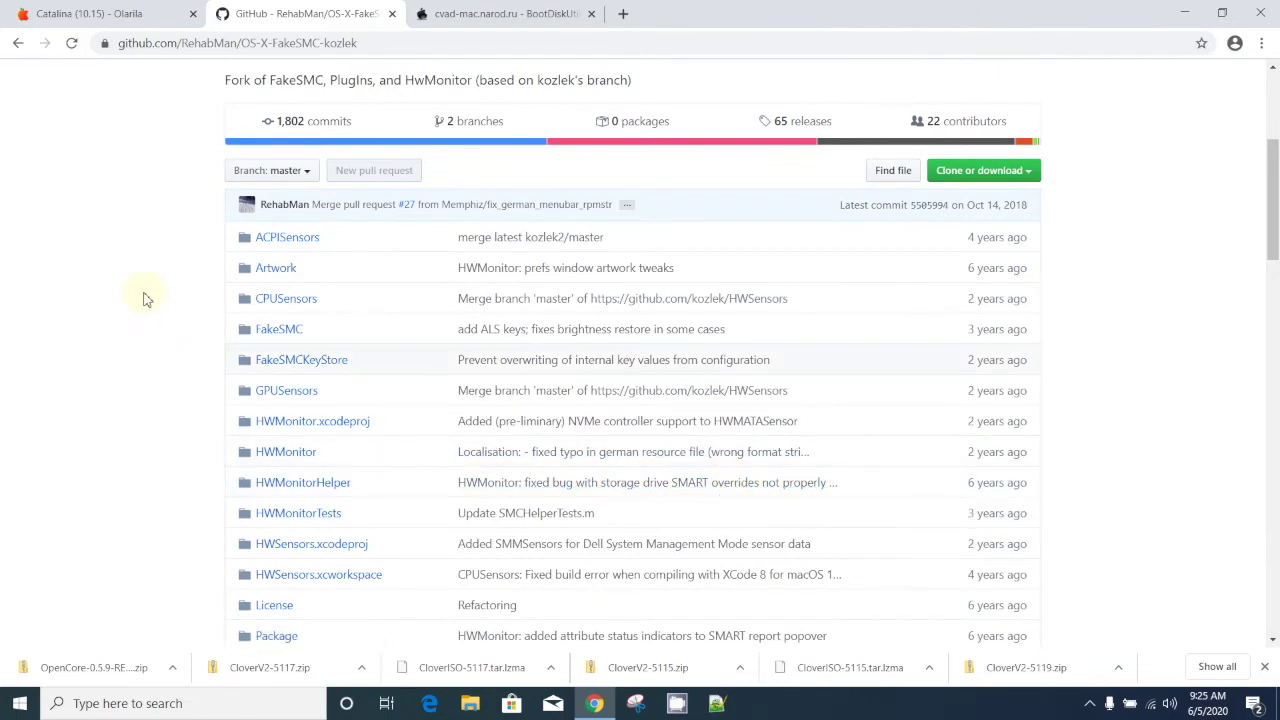
{"action": "left_click", "coordinate": [18, 43]}
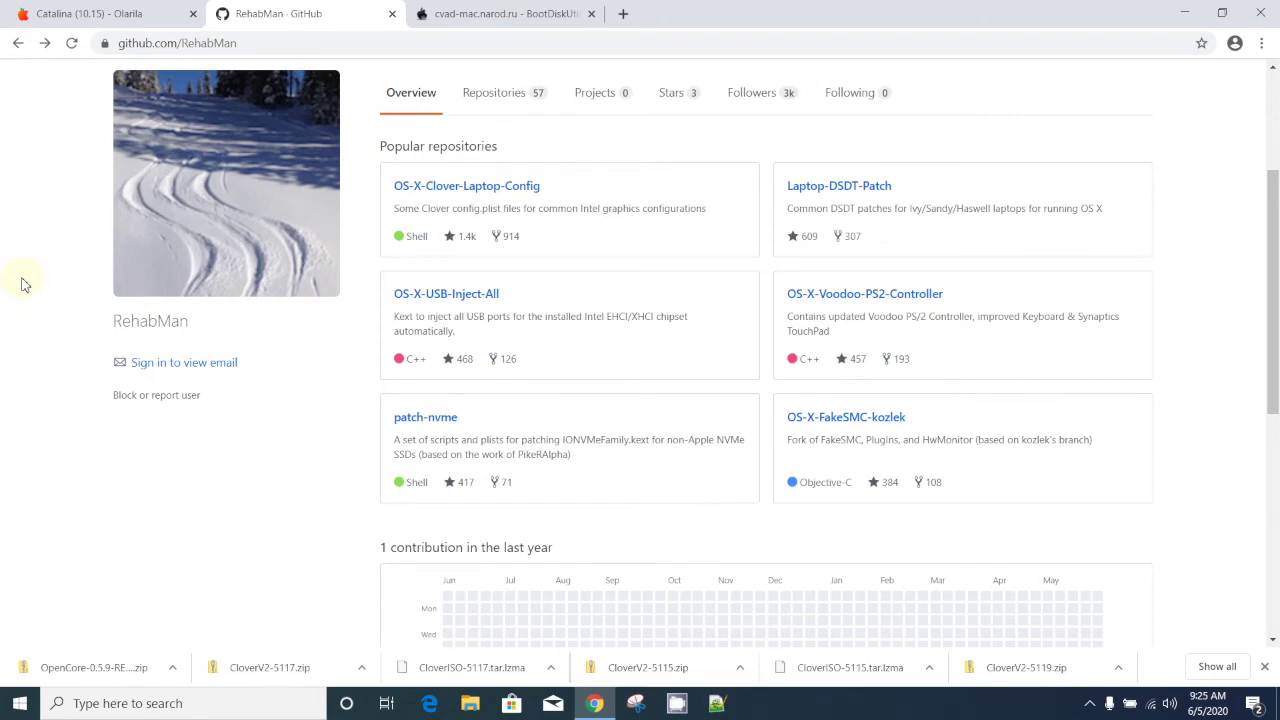
{"action": "left_click", "coordinate": [505, 15]}
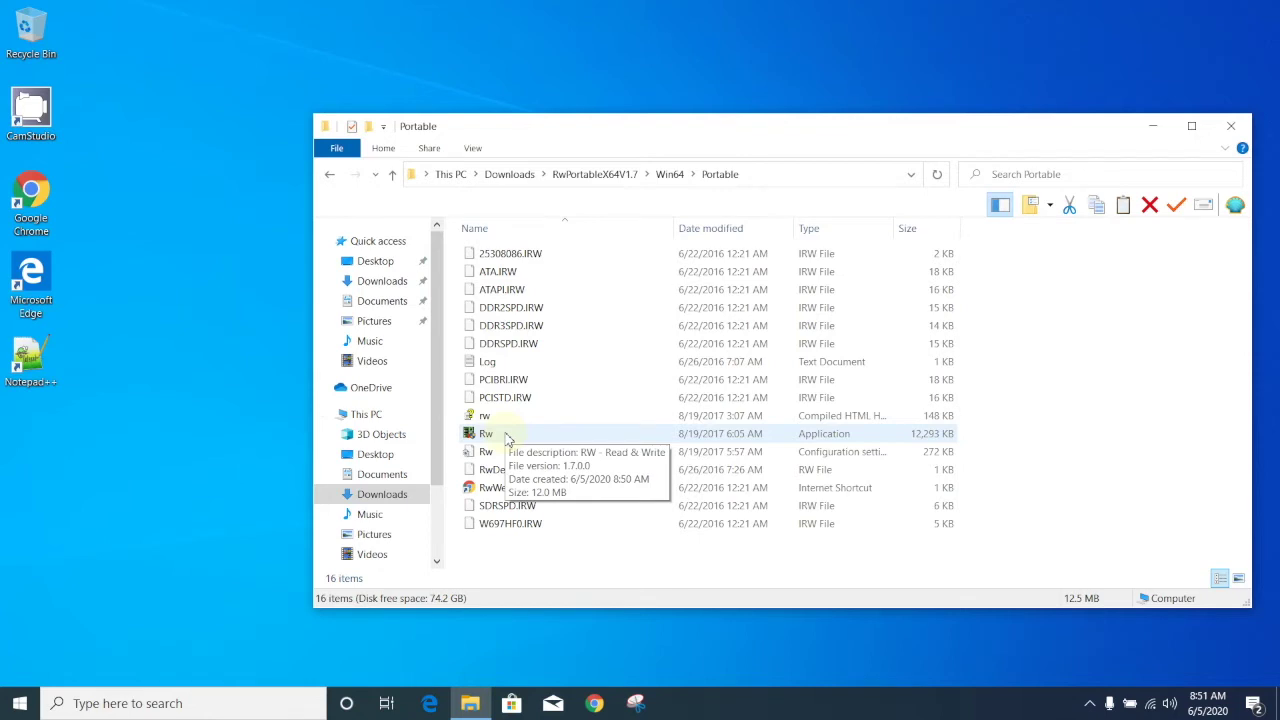
Launch Rw.exe, show the ACPI tables maximized, and start saving the SSDT table as binary.
{"action": "left_click", "coordinate": [507, 440]}
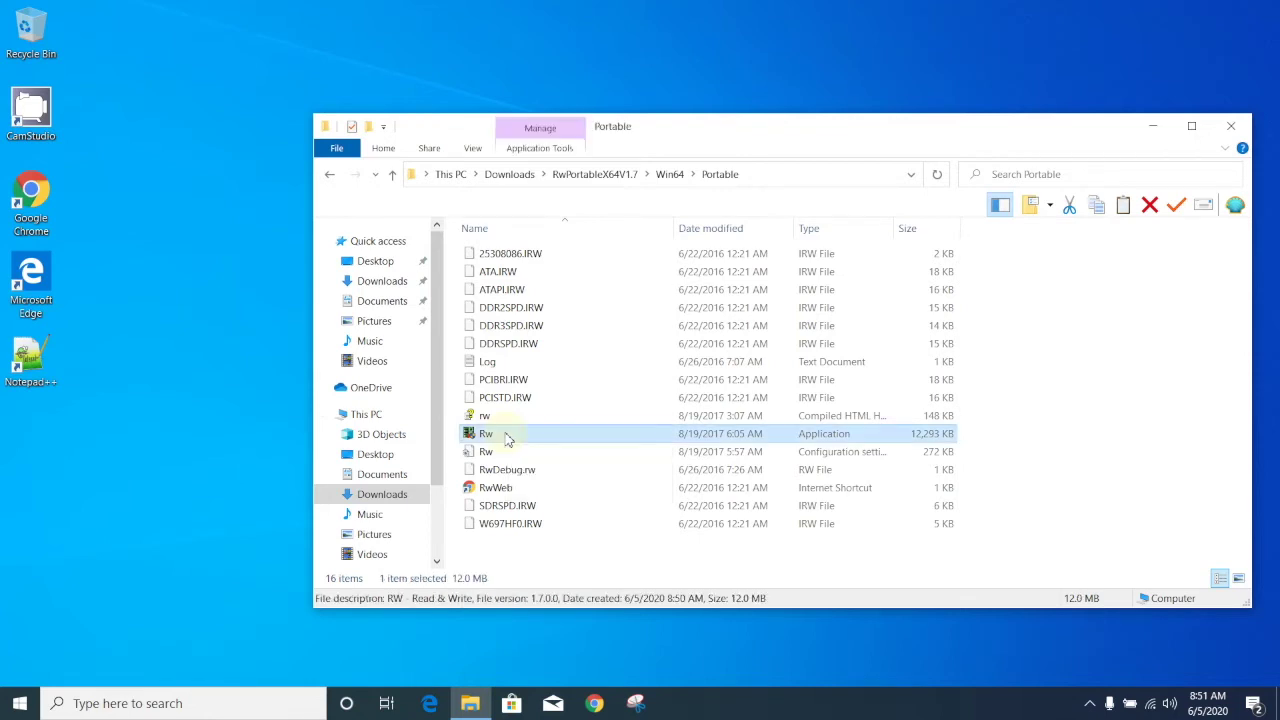
{"action": "double_click", "coordinate": [507, 440]}
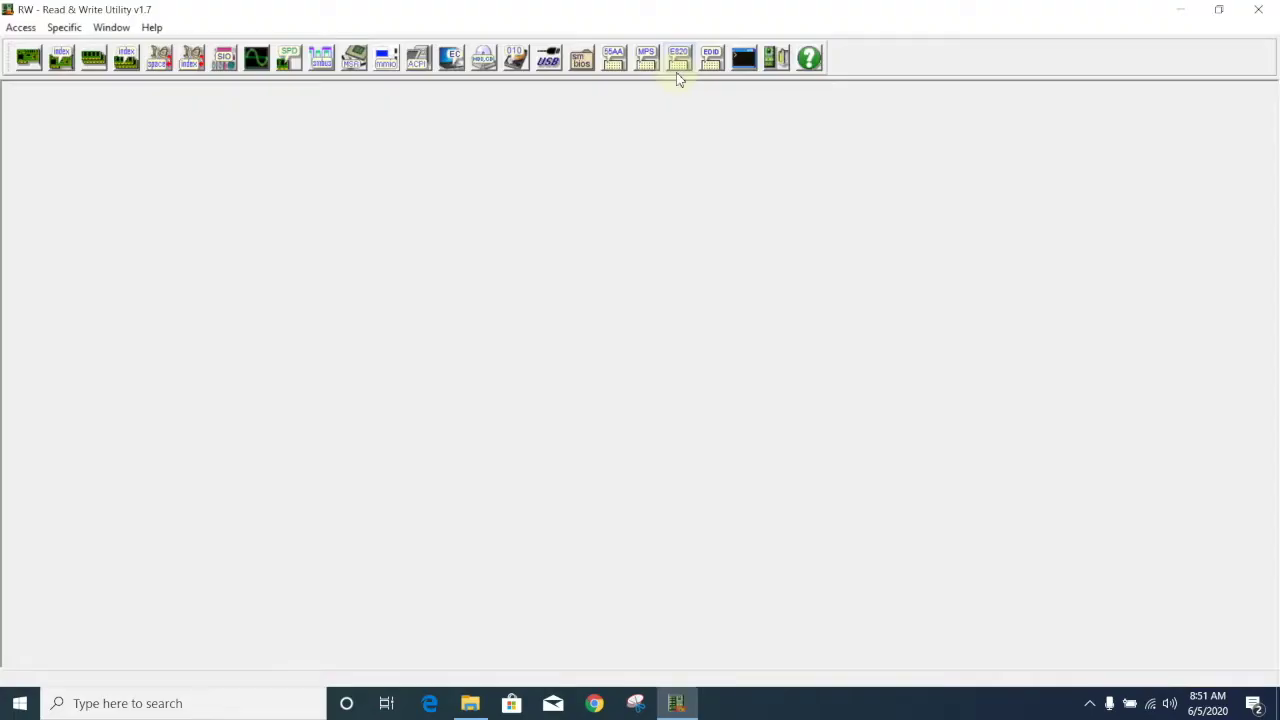
{"action": "left_click", "coordinate": [418, 58]}
{"action": "left_click", "coordinate": [568, 94]}
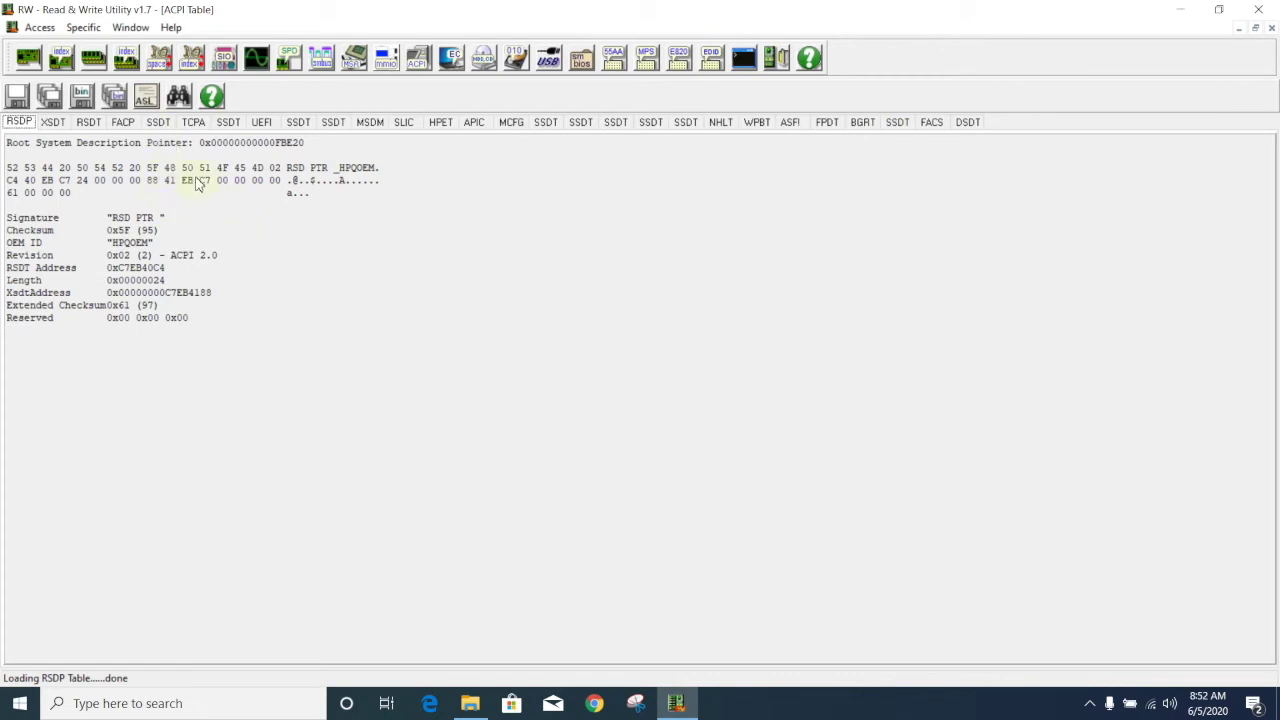
{"action": "left_click", "coordinate": [158, 122]}
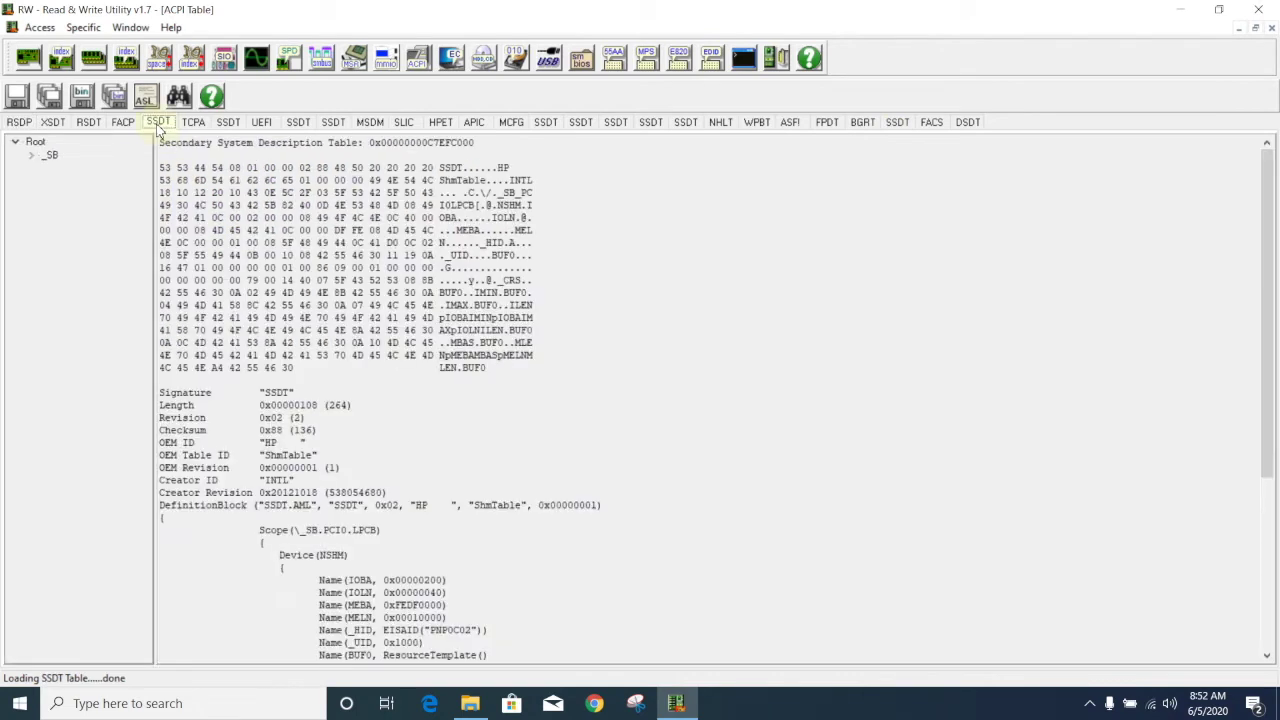
{"action": "left_click", "coordinate": [84, 97]}
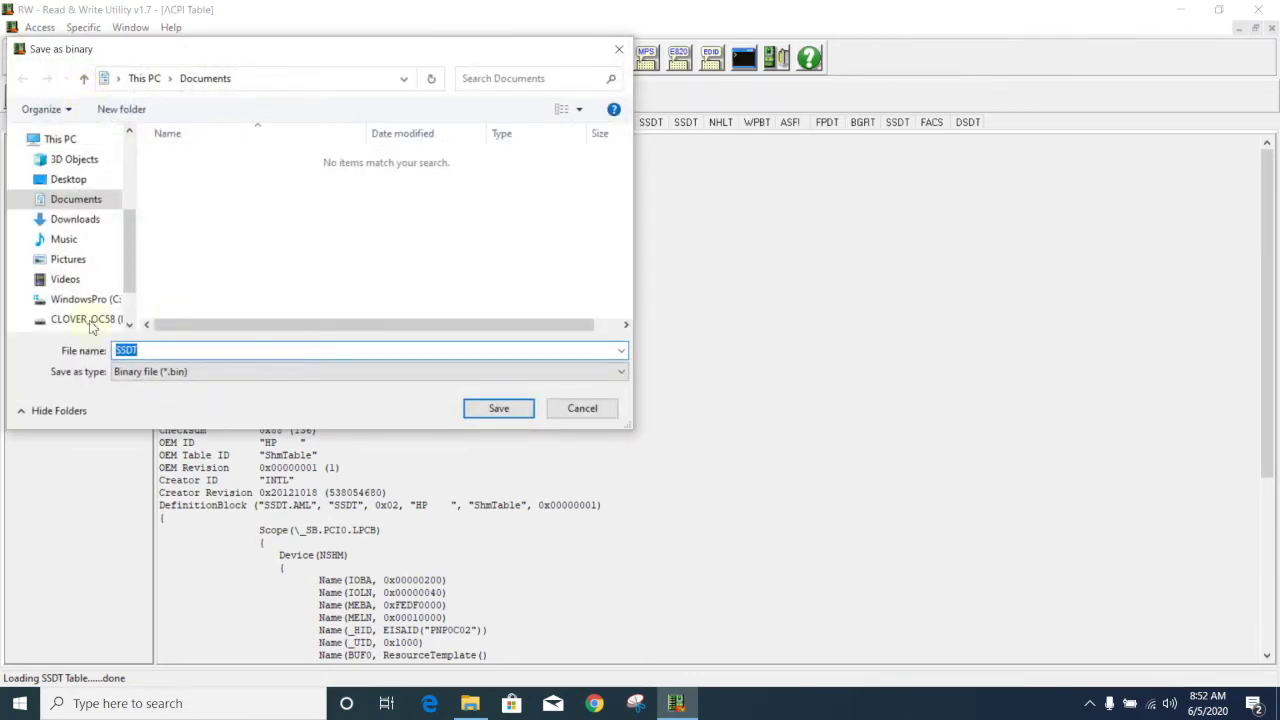
Create and enter a new acpi folder on the Desktop.
{"action": "left_click", "coordinate": [84, 181]}
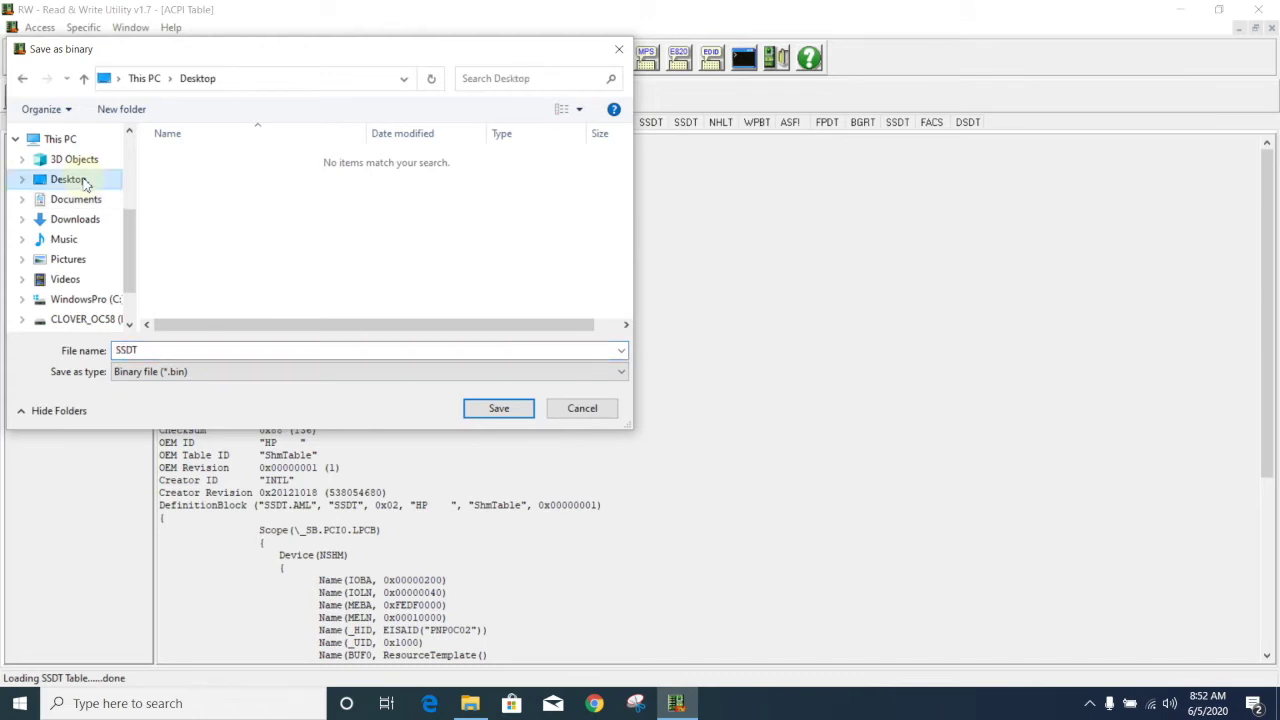
{"action": "left_click", "coordinate": [126, 109]}
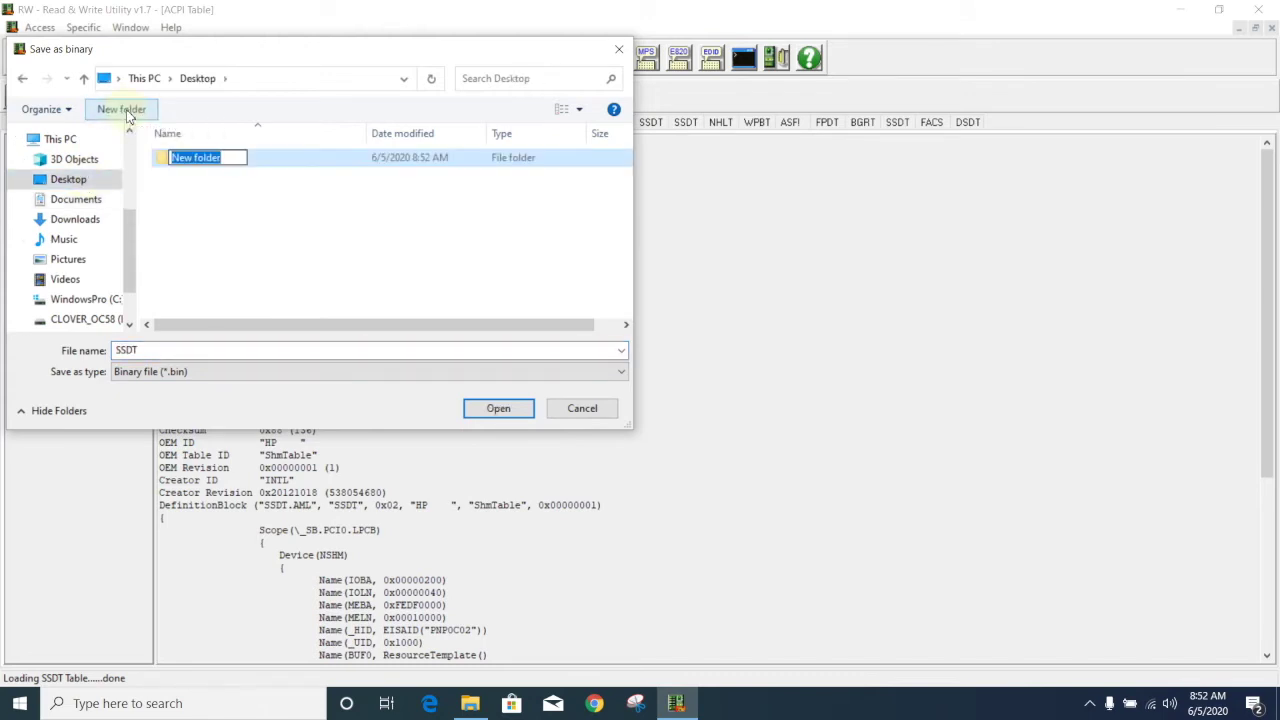
{"action": "type", "text": "acpi"}
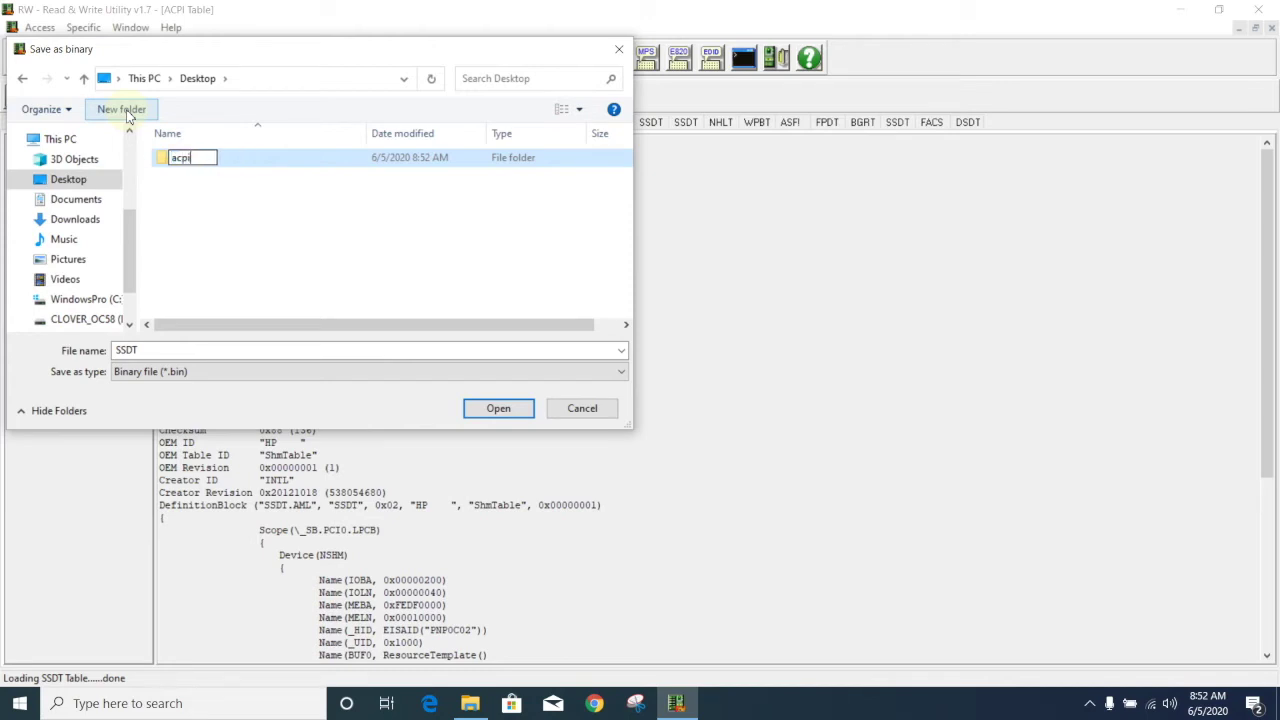
{"action": "key", "text": "Return"}
{"action": "key", "text": "Return"}
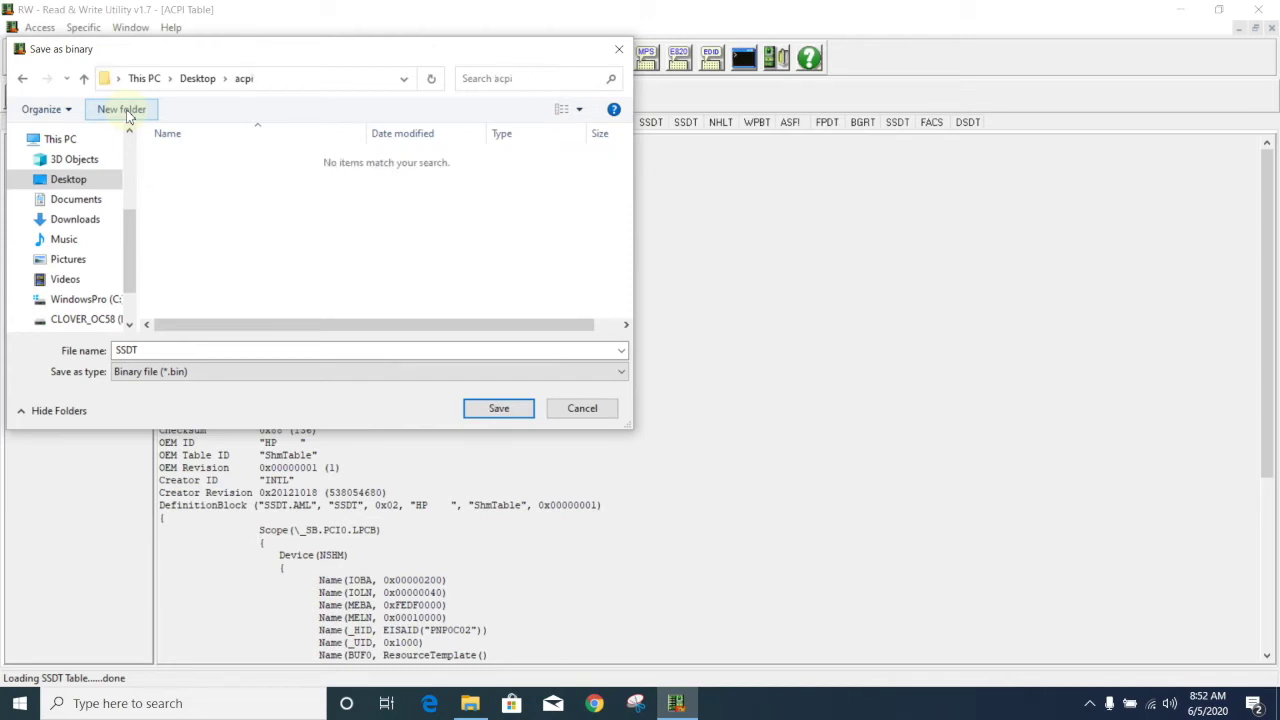
Save the first SSDT as SSDT-1.aml with Any file type, then begin saving TcgTable.
{"action": "left_click", "coordinate": [186, 376]}
{"action": "left_click", "coordinate": [186, 404]}
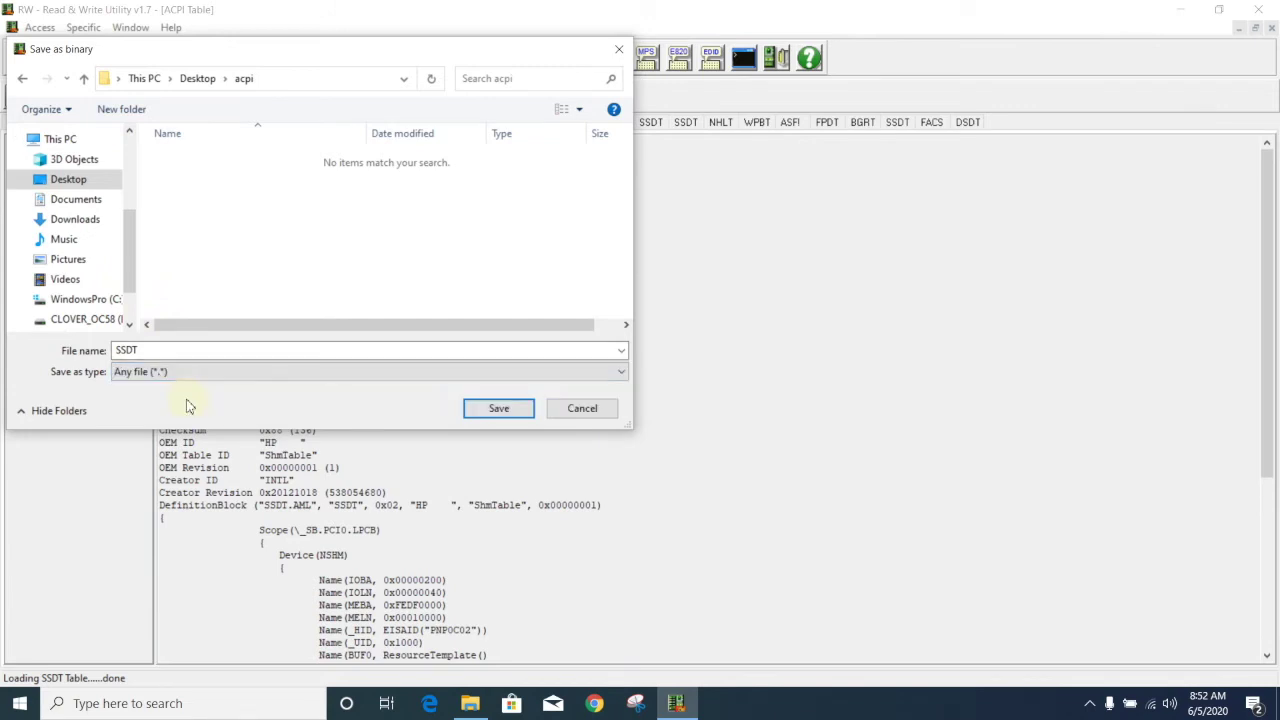
{"action": "double_click", "coordinate": [157, 353]}
{"action": "left_click", "coordinate": [157, 355]}
{"action": "type", "text": "-1.aml"}
{"action": "key", "text": "Return"}
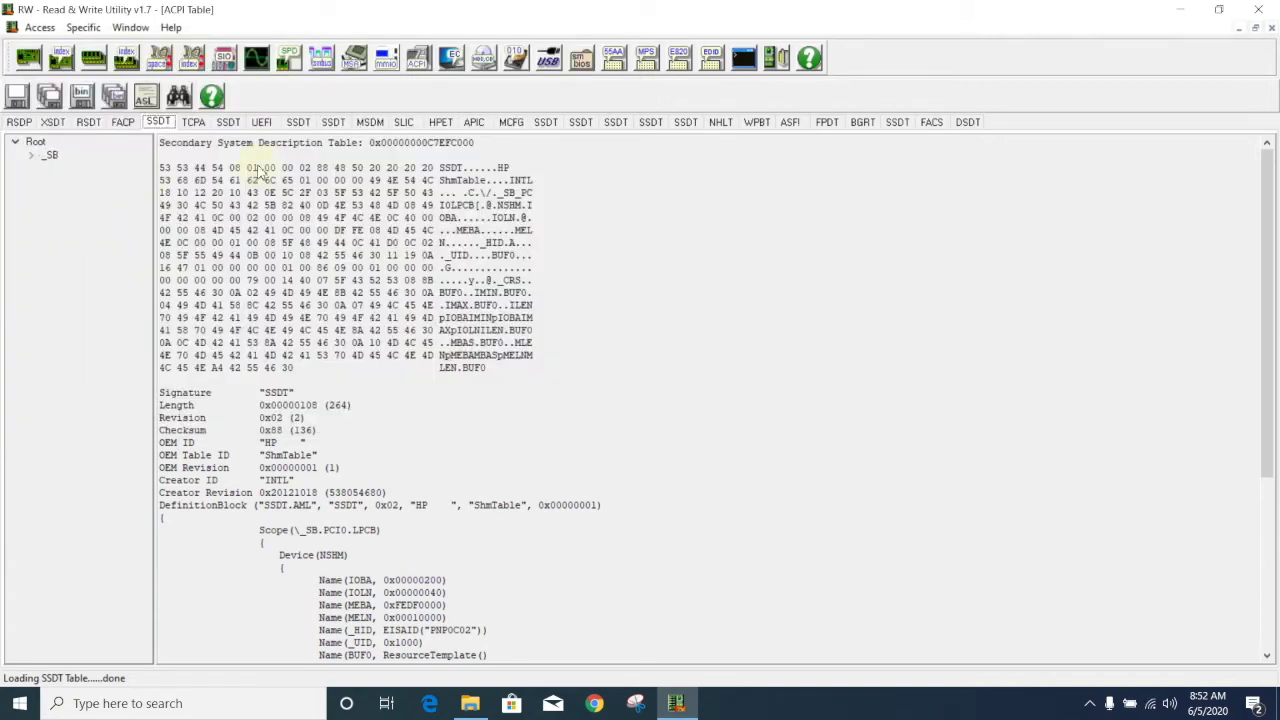
{"action": "left_click", "coordinate": [229, 122]}
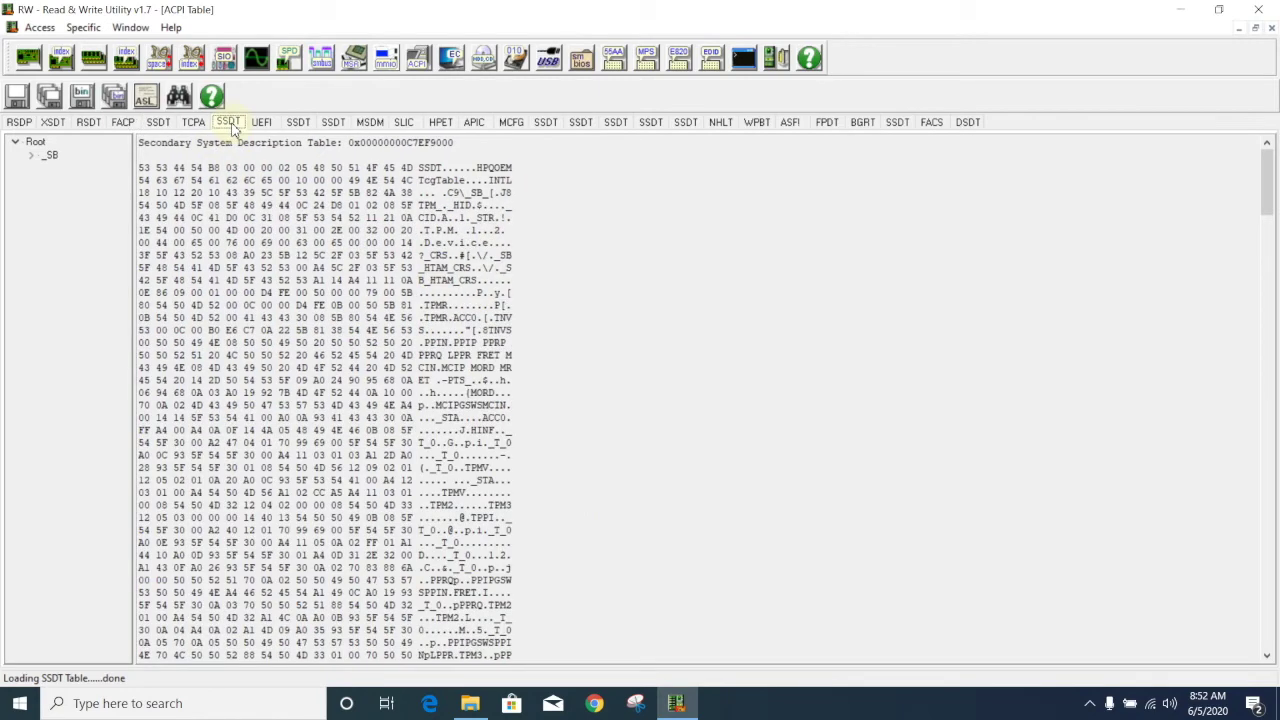
{"action": "left_click", "coordinate": [82, 95]}
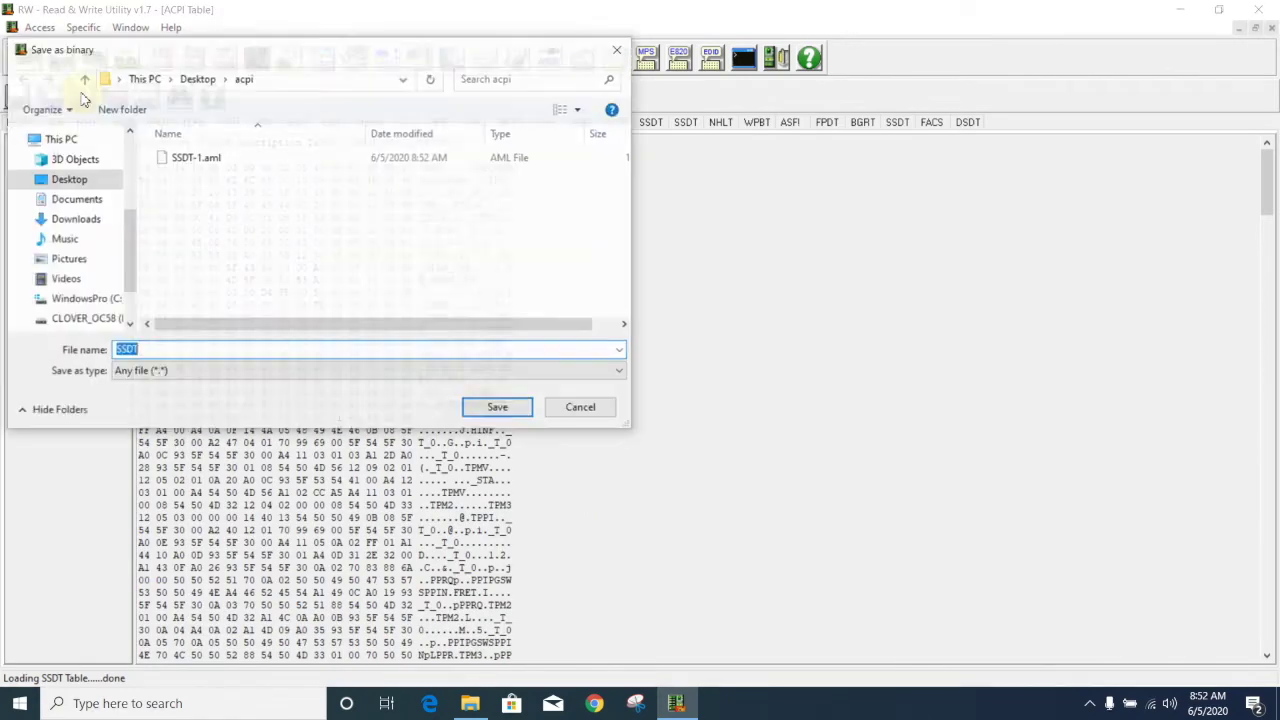
Save the next SSDT tables as SSDT-2.aml, SSDT-3.aml and SSDT-4.aml.
{"action": "left_click", "coordinate": [200, 160]}
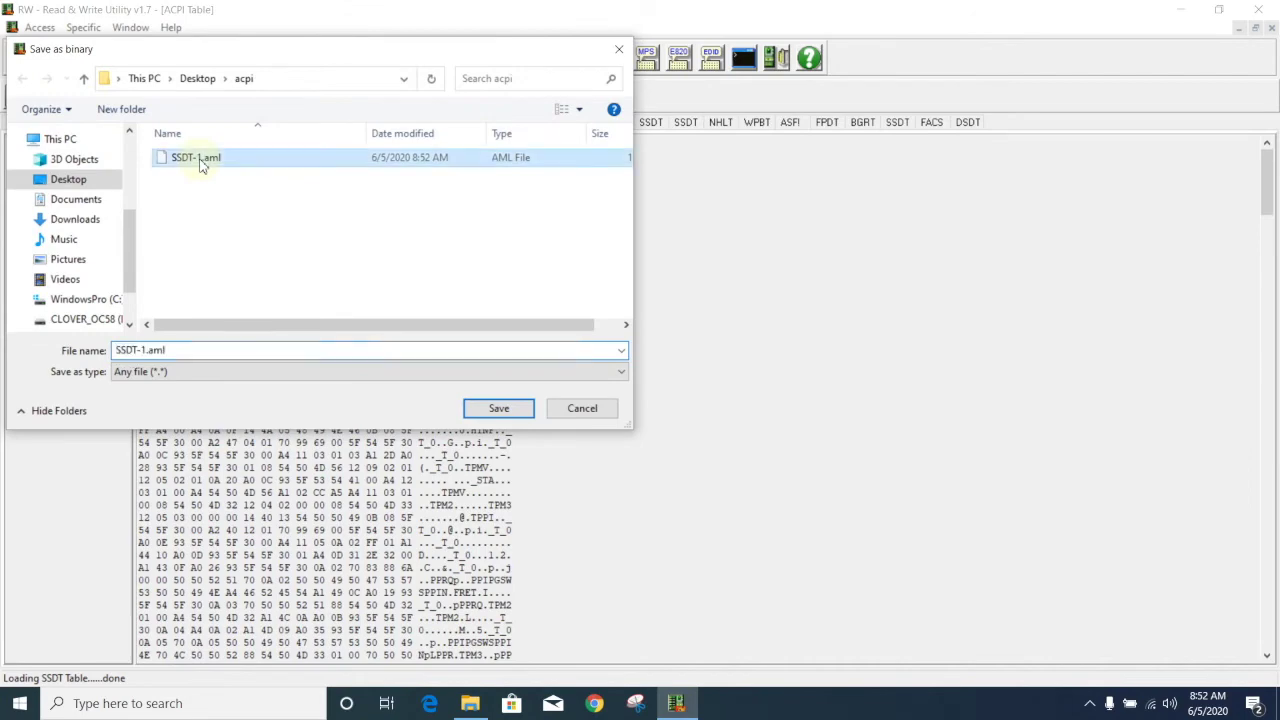
{"action": "double_click", "coordinate": [145, 351]}
{"action": "type", "text": "SSDT-2.aml"}
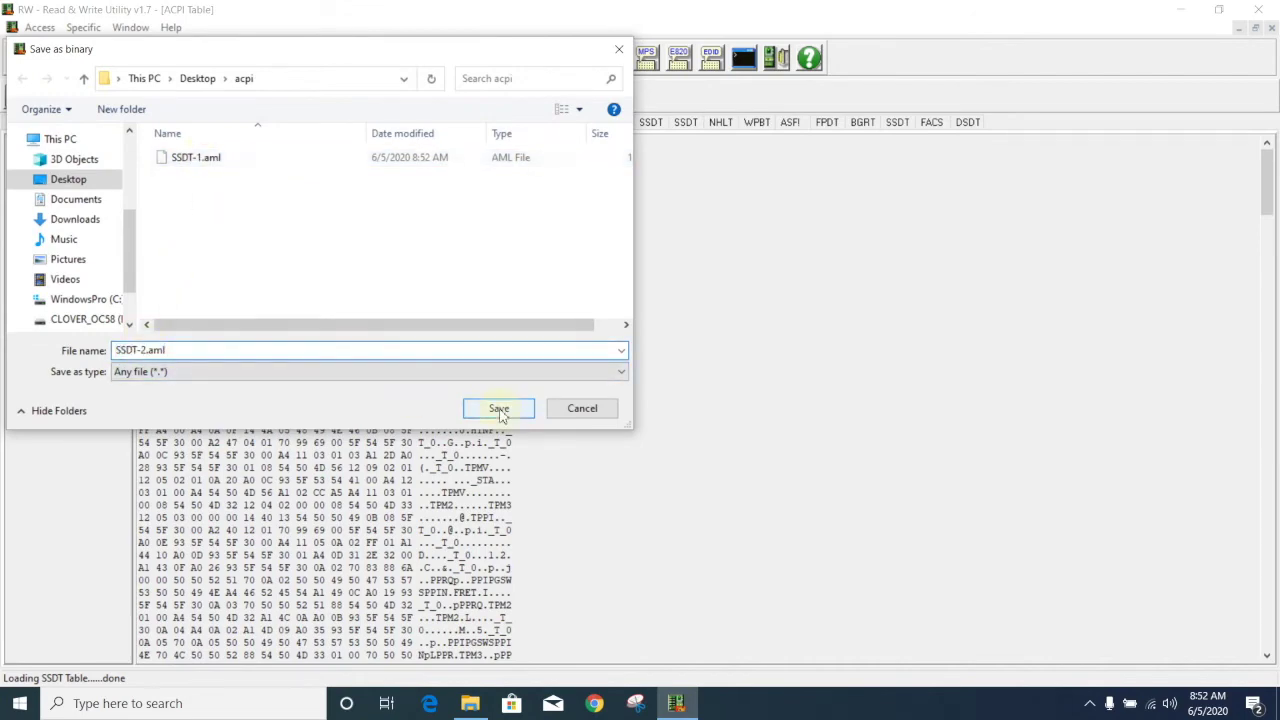
{"action": "left_click", "coordinate": [499, 408]}
{"action": "type", "text": "SSDT-3.aml"}
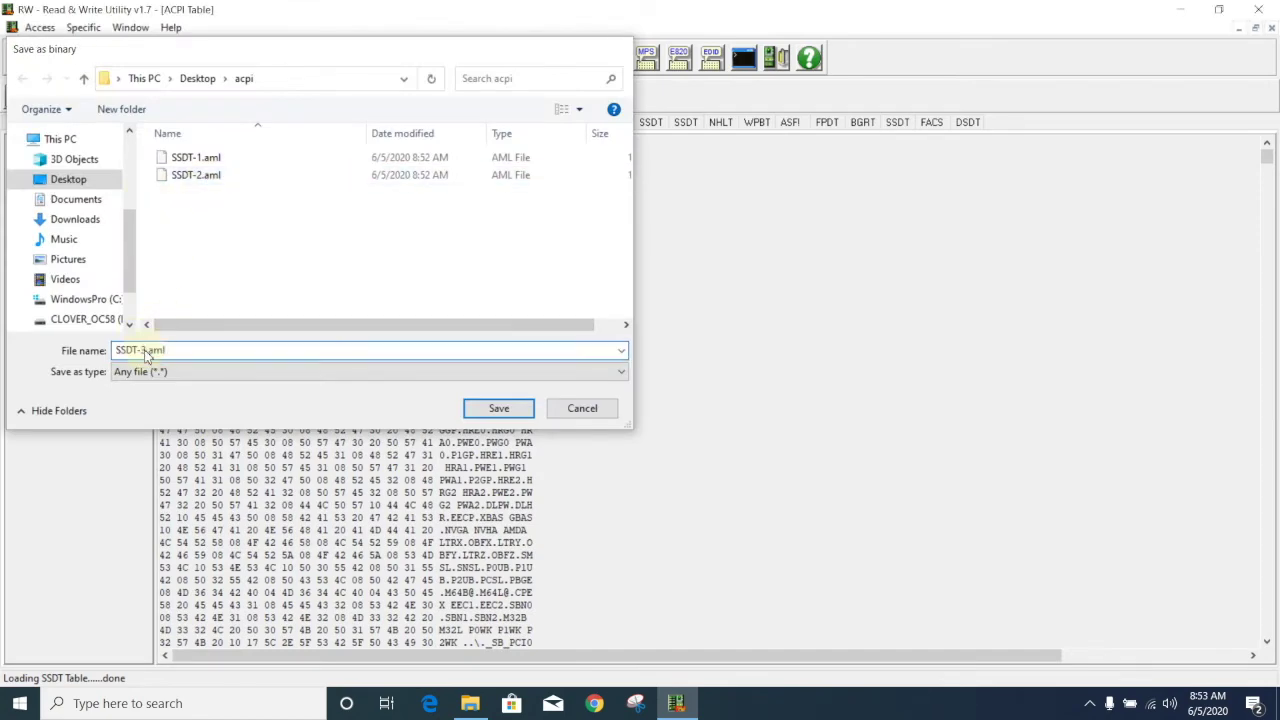
{"action": "key", "text": "Return"}
{"action": "type", "text": "SSDT-4.aml"}
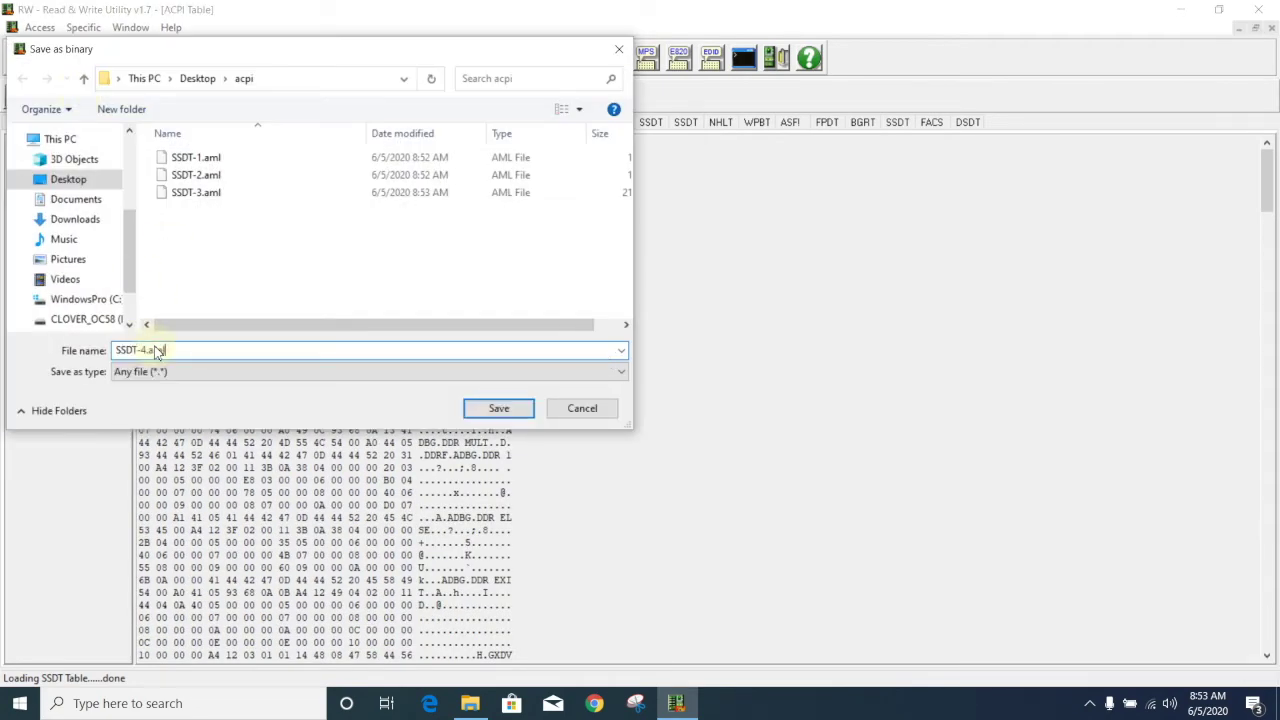
{"action": "key", "text": "Return"}
Save the following SSDT tables as SSDT-5.aml, SSDT-6.aml and SSDT-7.aml.
{"action": "left_click", "coordinate": [82, 95]}
{"action": "type", "text": "SSDT-5.aml"}
{"action": "key", "text": "Return"}
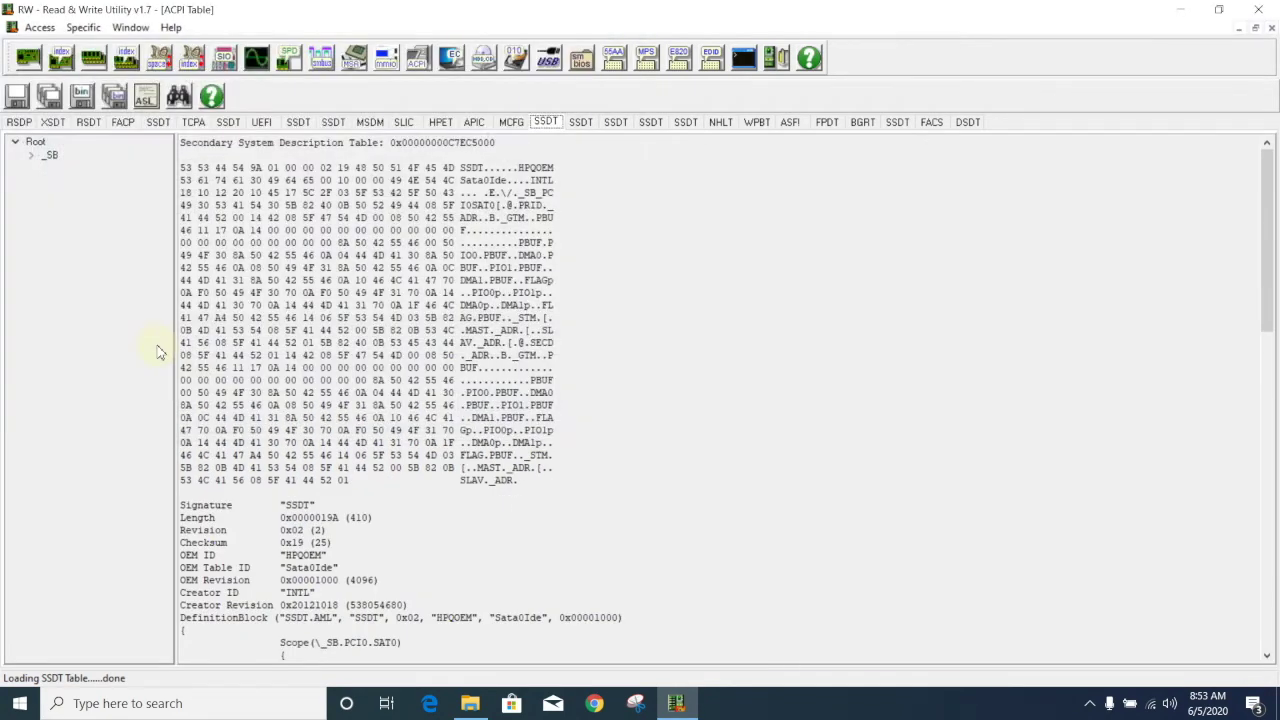
{"action": "left_click", "coordinate": [580, 121]}
{"action": "left_click", "coordinate": [82, 95]}
{"action": "type", "text": "-6.aml"}
{"action": "key", "text": "Return"}
{"action": "key", "text": "ctrl+Tab"}
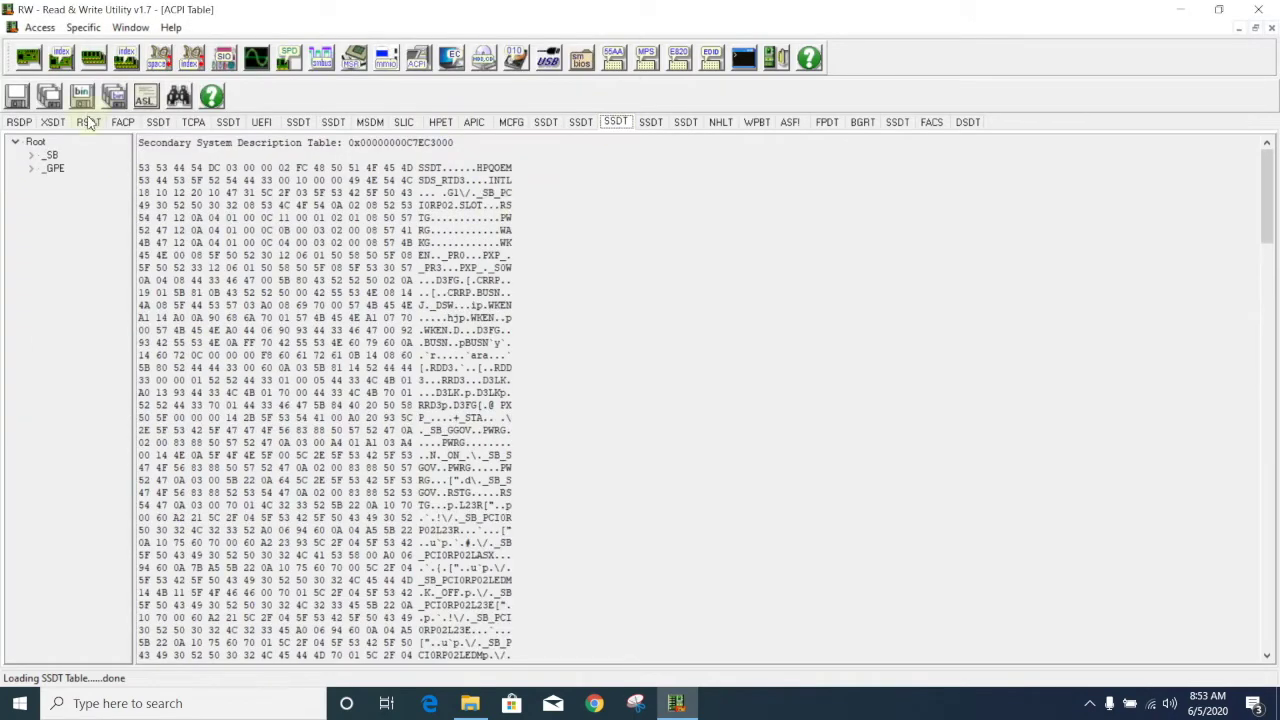
{"action": "key", "text": "ctrl+s"}
{"action": "type", "text": "-7.aml"}
{"action": "key", "text": "Return"}
Save the next SSDT table as SSDT-8.aml.
{"action": "left_click", "coordinate": [650, 121]}
{"action": "key", "text": "ctrl+s"}
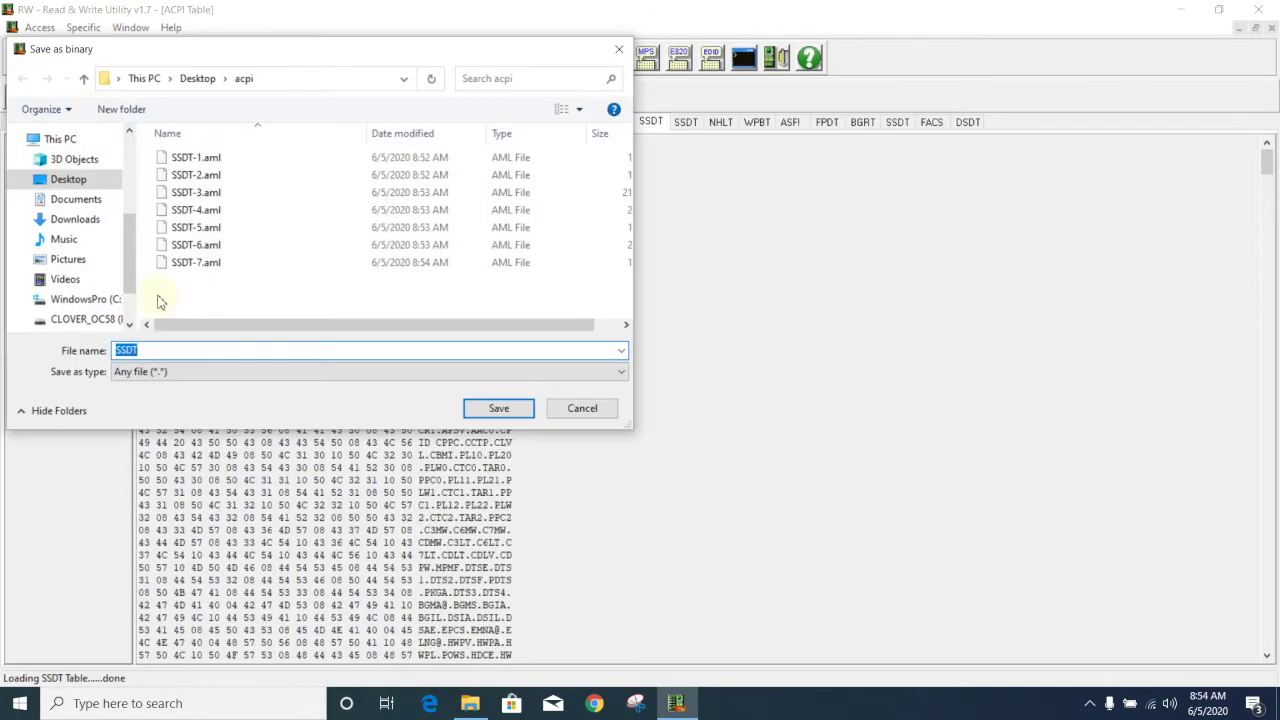
{"action": "left_click", "coordinate": [166, 350]}
{"action": "type", "text": "-8.aml"}
{"action": "key", "text": "Return"}
Save the last two SSDT tables as SSDT-9.aml and SSDT-10.aml.
{"action": "left_click", "coordinate": [685, 121]}
{"action": "key", "text": "ctrl+s"}
{"action": "left_click", "coordinate": [208, 357]}
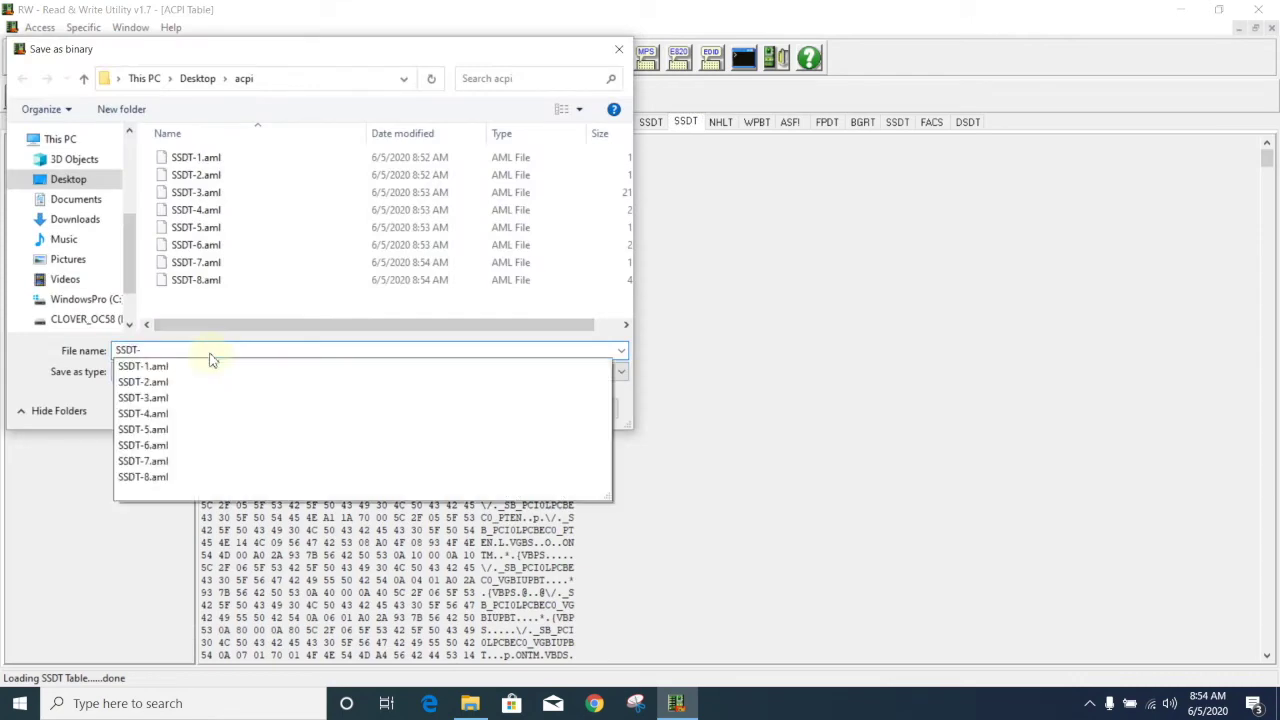
{"action": "type", "text": "-9.aml"}
{"action": "key", "text": "Return"}
{"action": "left_click", "coordinate": [897, 121]}
{"action": "key", "text": "ctrl+s"}
{"action": "left_click", "coordinate": [214, 351]}
{"action": "type", "text": "-10"}
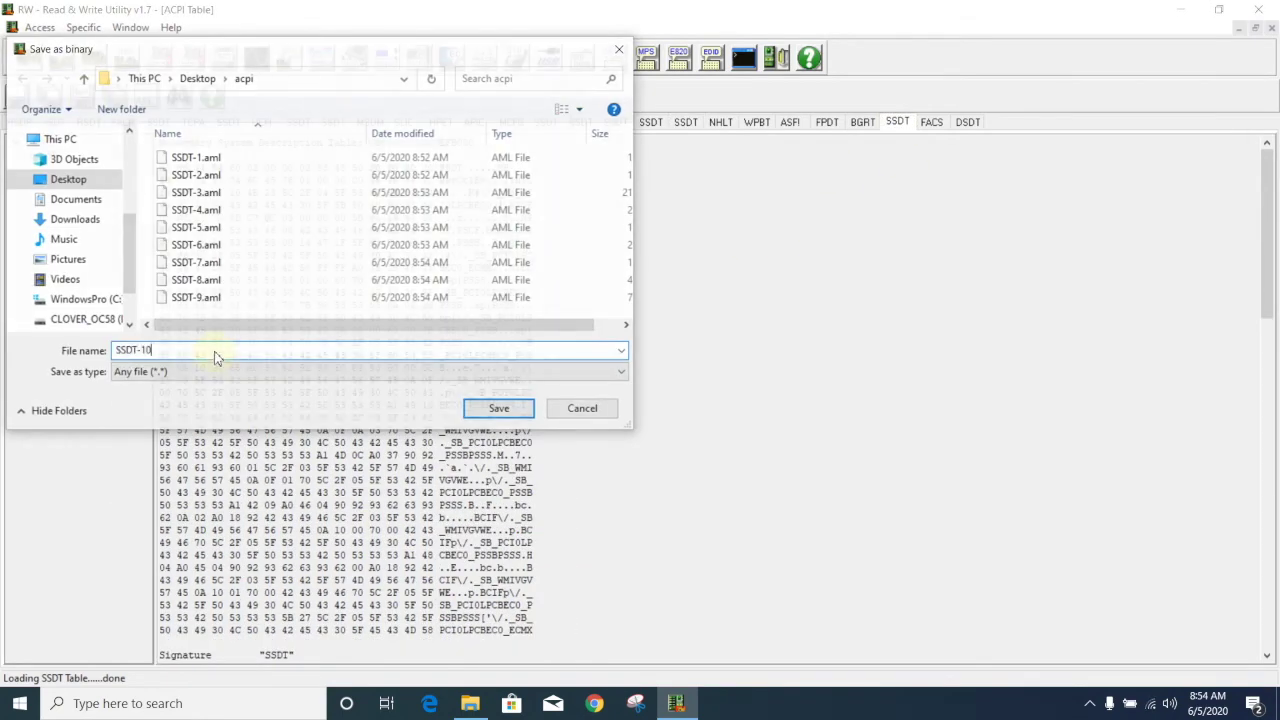
{"action": "type", "text": ".aml"}
{"action": "key", "text": "Return"}
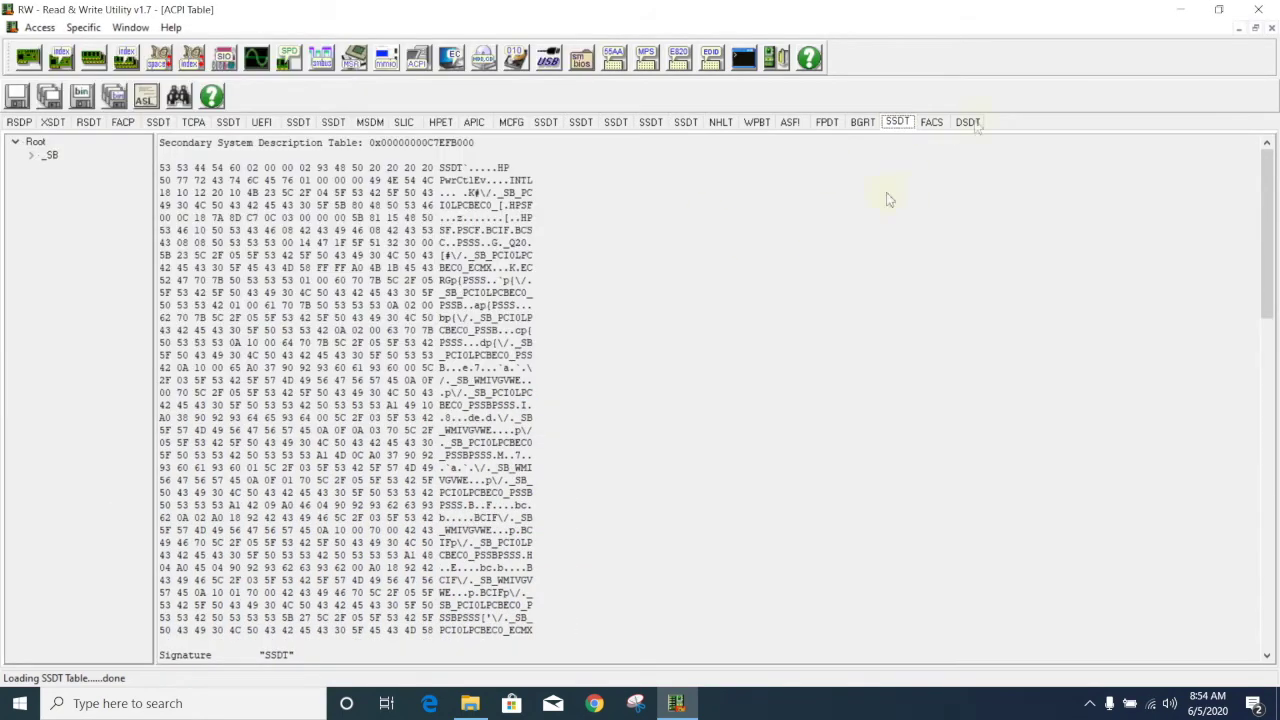
Save the DSDT table as DSDT.aml.
{"action": "left_click", "coordinate": [968, 122]}
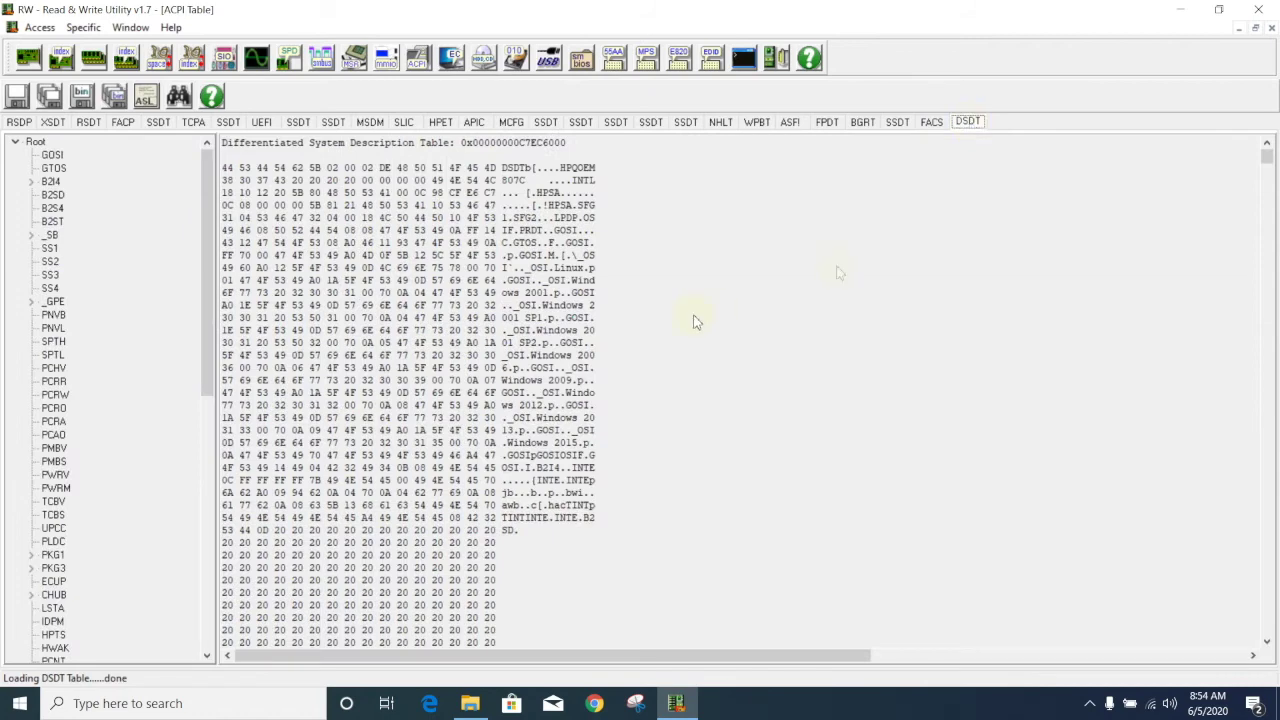
{"action": "left_click", "coordinate": [81, 95]}
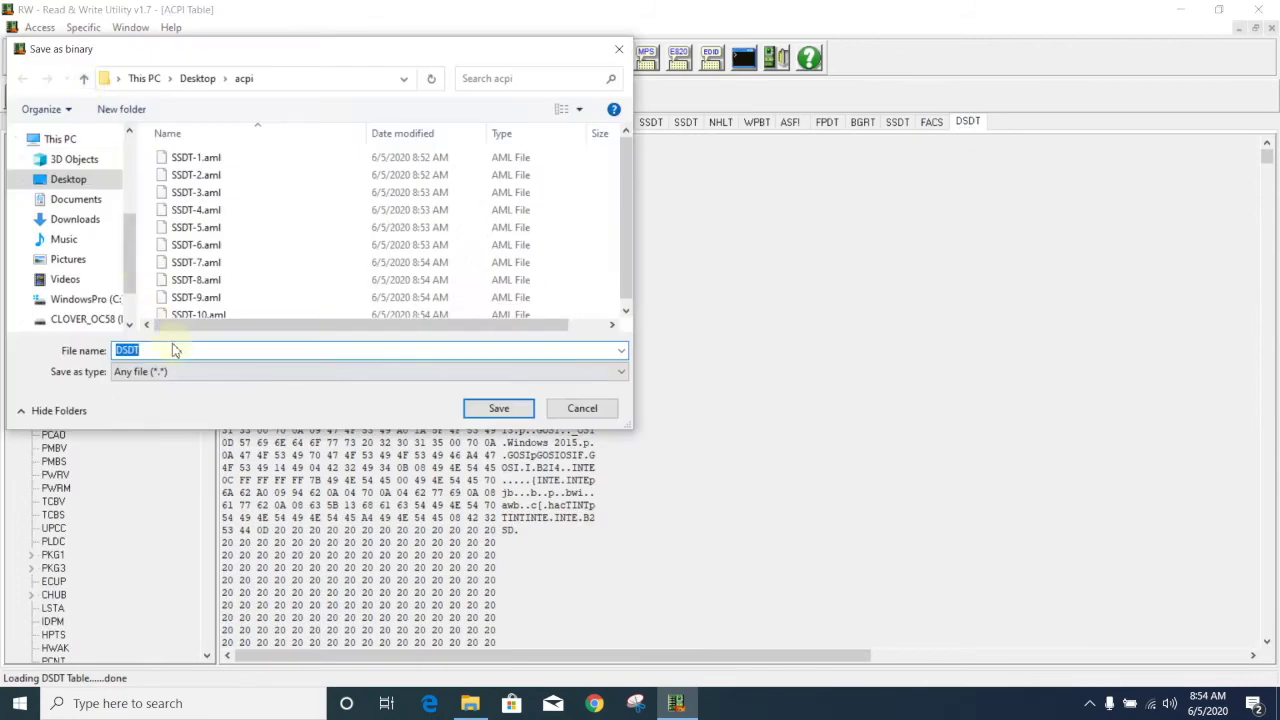
{"action": "left_click", "coordinate": [168, 353]}
{"action": "type", "text": ".aml"}
{"action": "key", "text": "Return"}
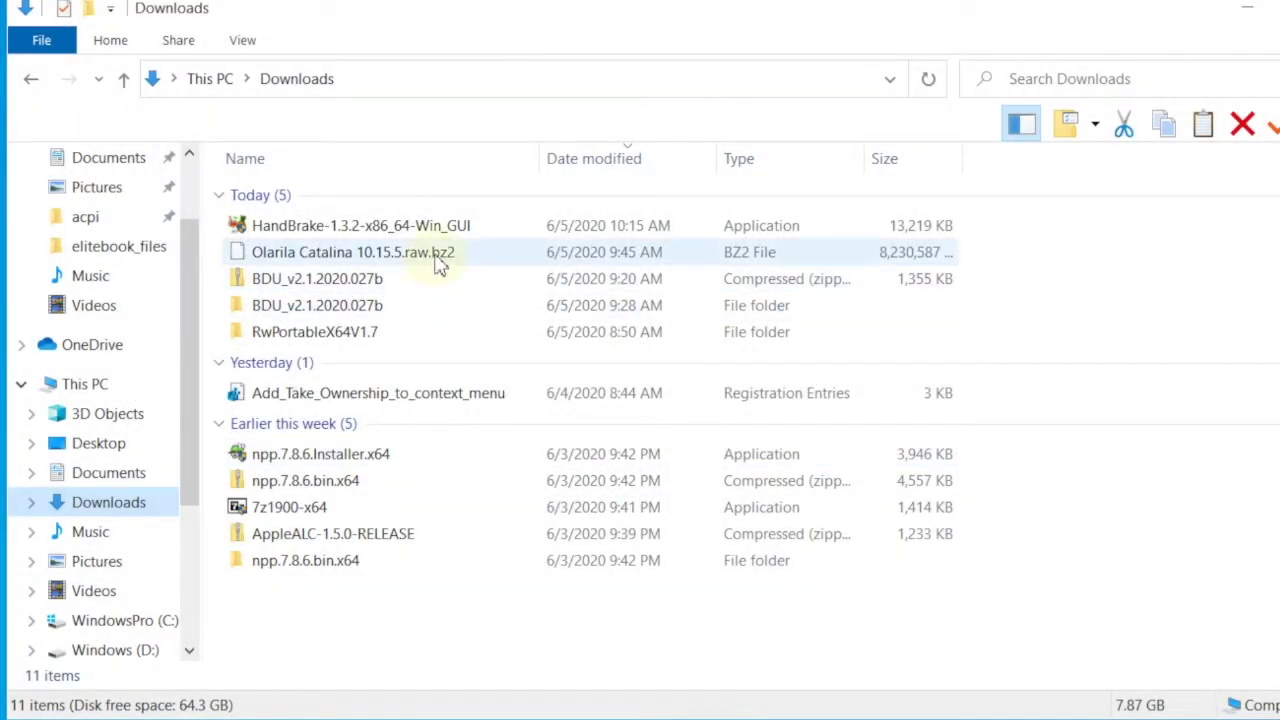
Extract Olarila Catalina 10.15.5.raw.bz2 with 7-Zip into an 'Olarila Catalina 10.15.5.raw' folder.
{"action": "left_click", "coordinate": [440, 262]}
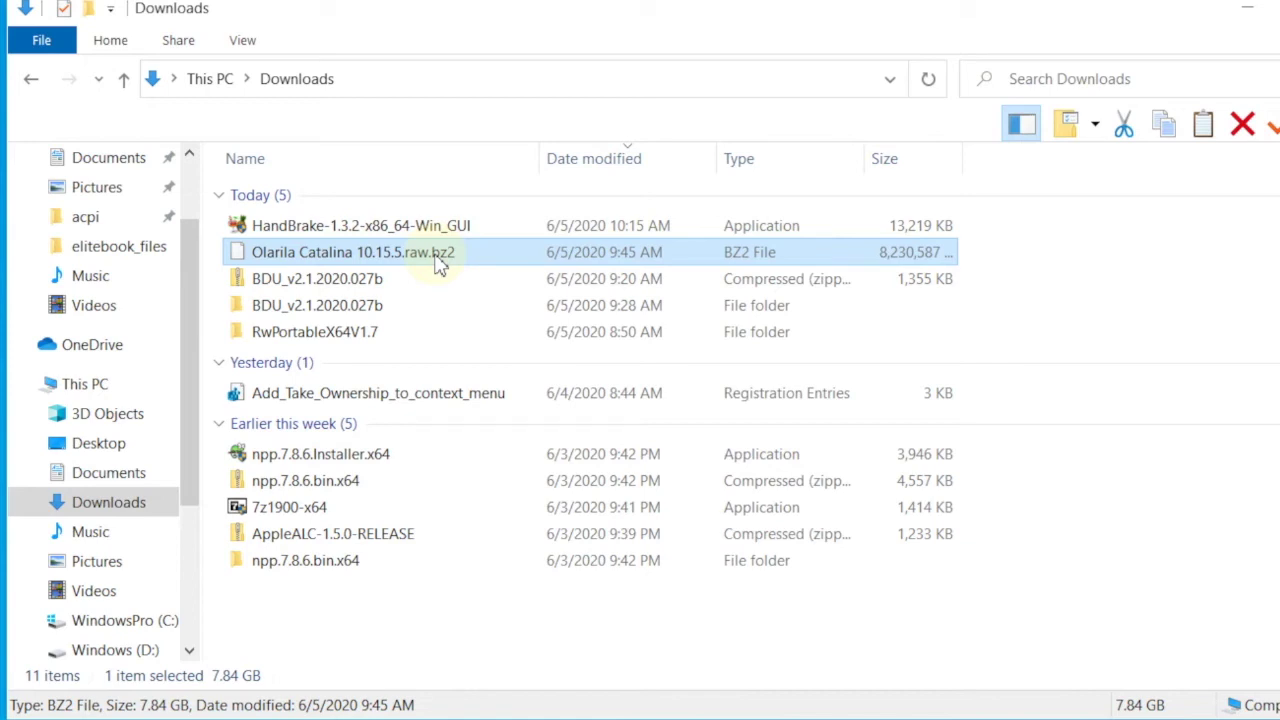
{"action": "double_click", "coordinate": [440, 262]}
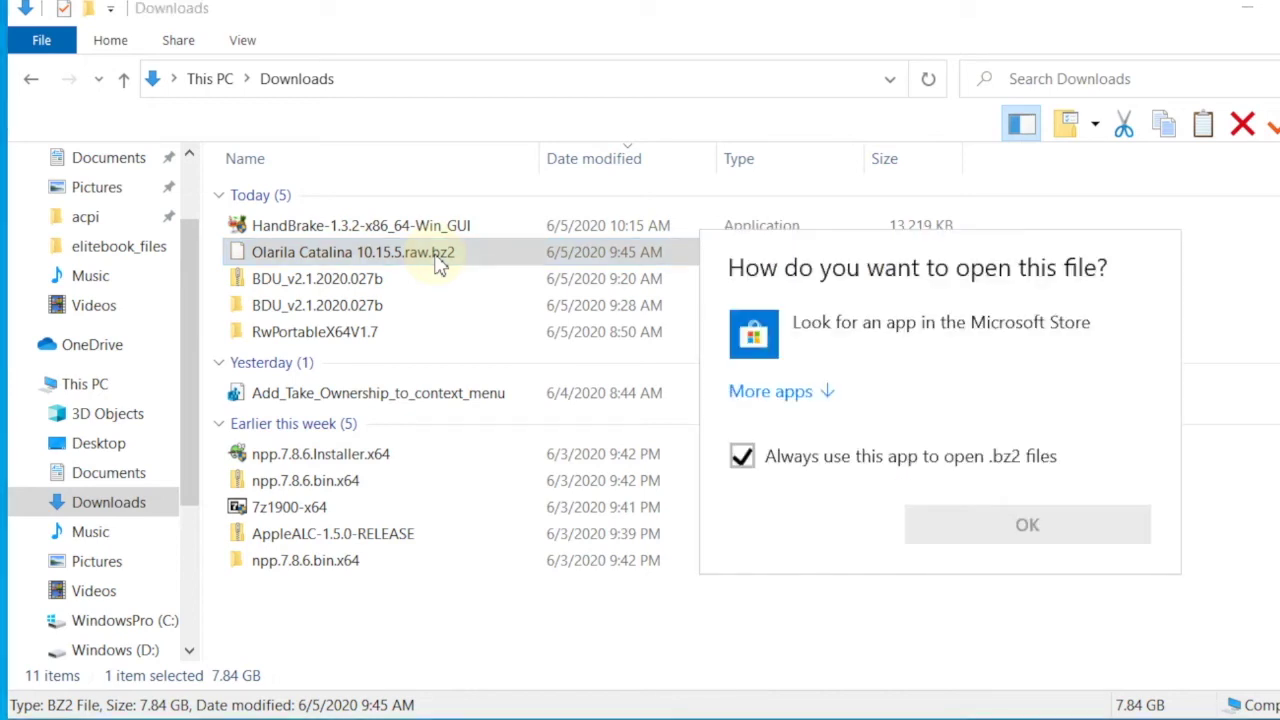
{"action": "right_click", "coordinate": [650, 262]}
{"action": "mouse_move", "coordinate": [708, 331]}
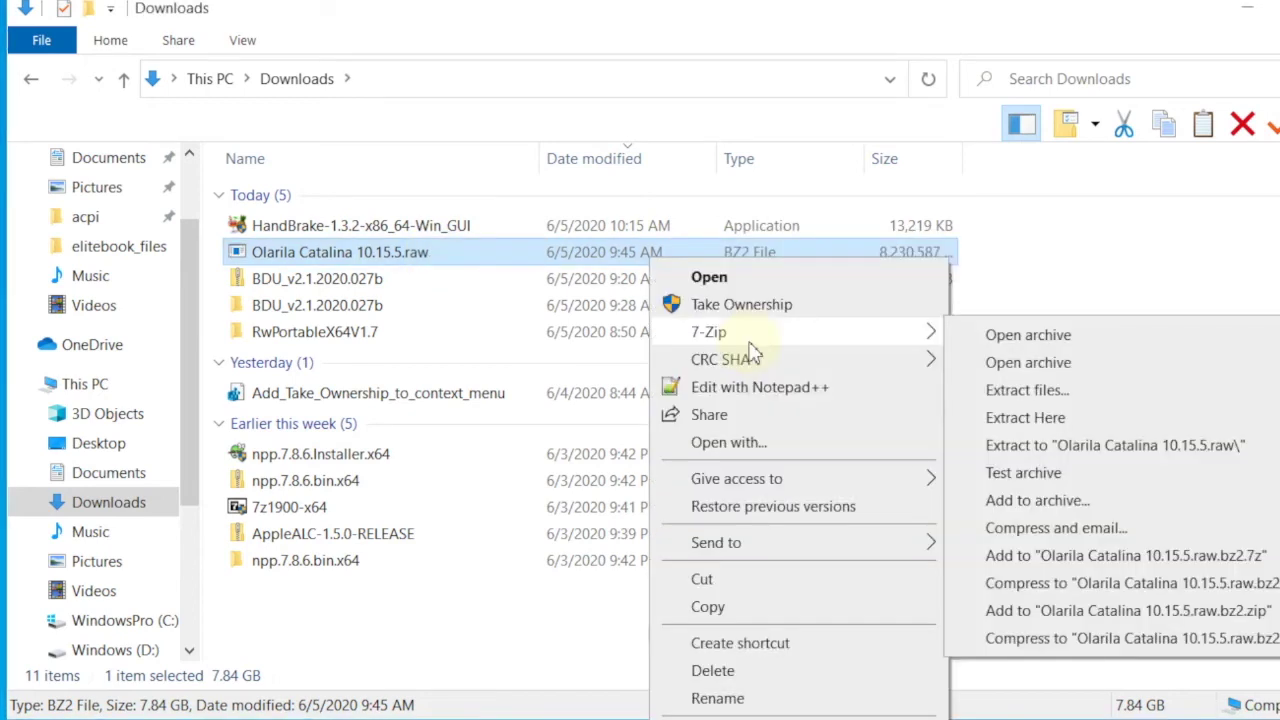
{"action": "left_click", "coordinate": [1083, 447]}
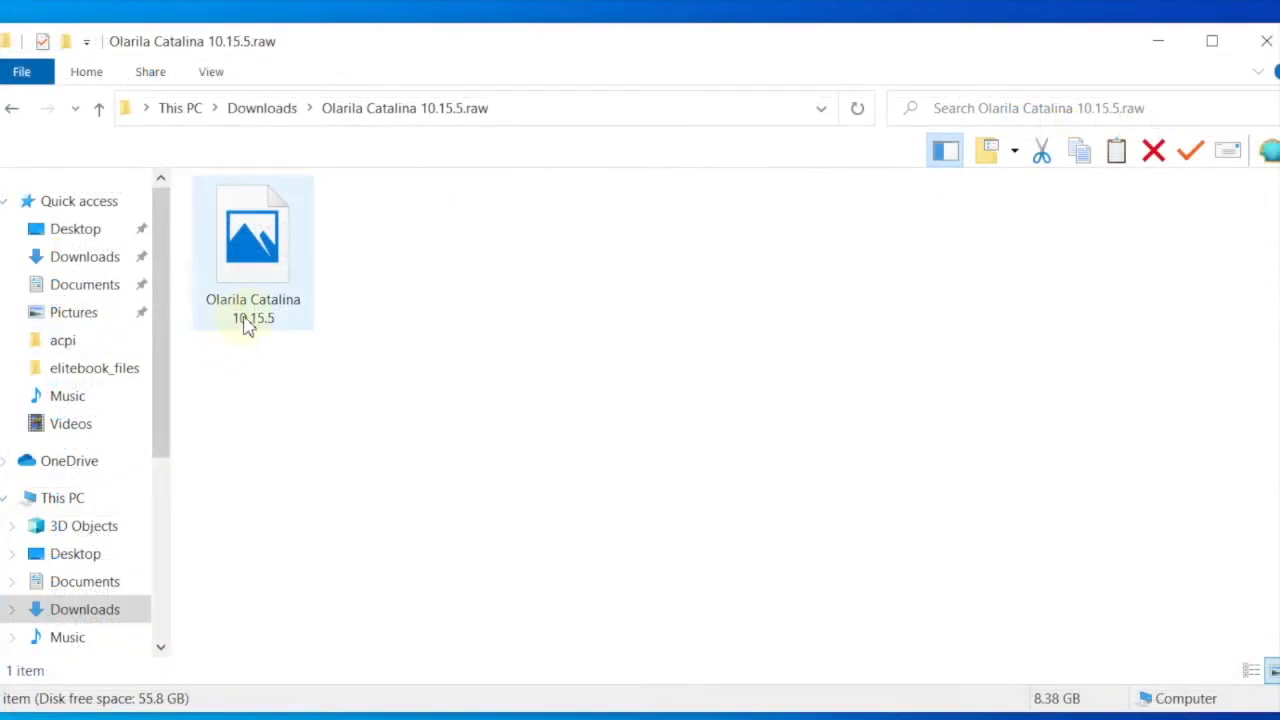
Extract the Olarila Catalina 10.15.5 raw image into its own folder with 7-Zip.
{"action": "left_click", "coordinate": [254, 326]}
{"action": "right_click", "coordinate": [254, 326]}
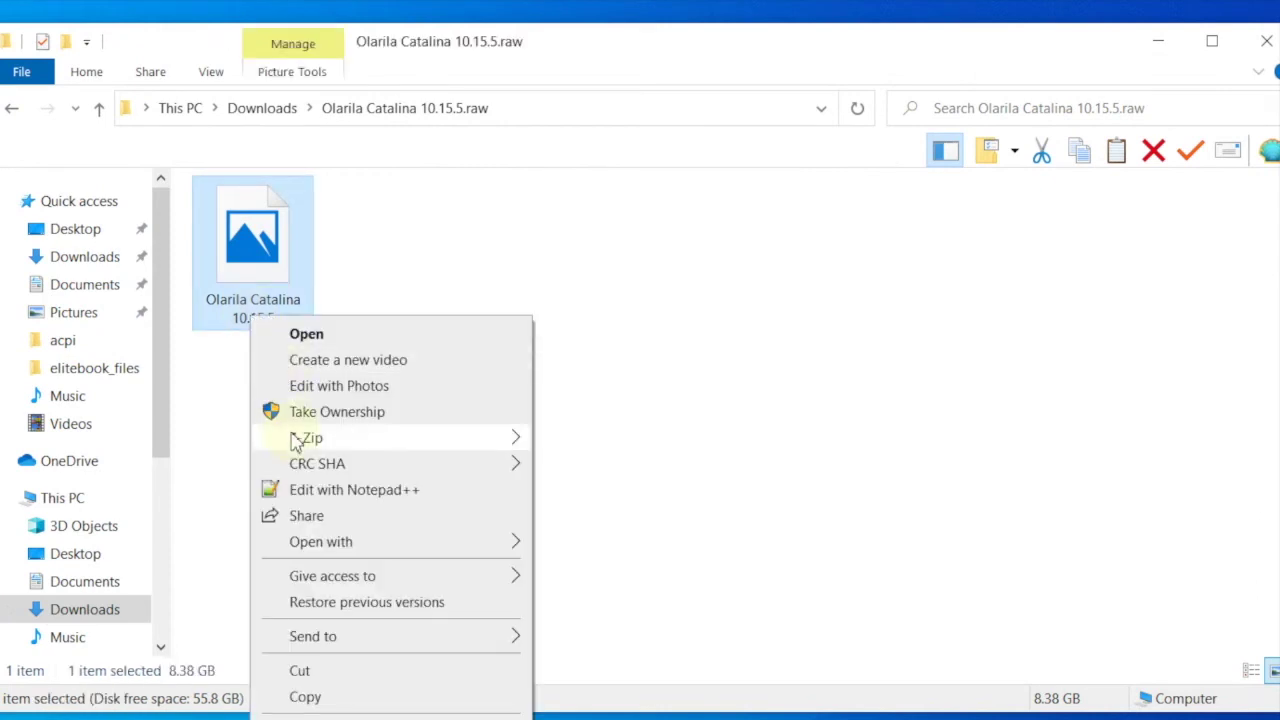
{"action": "mouse_move", "coordinate": [297, 437]}
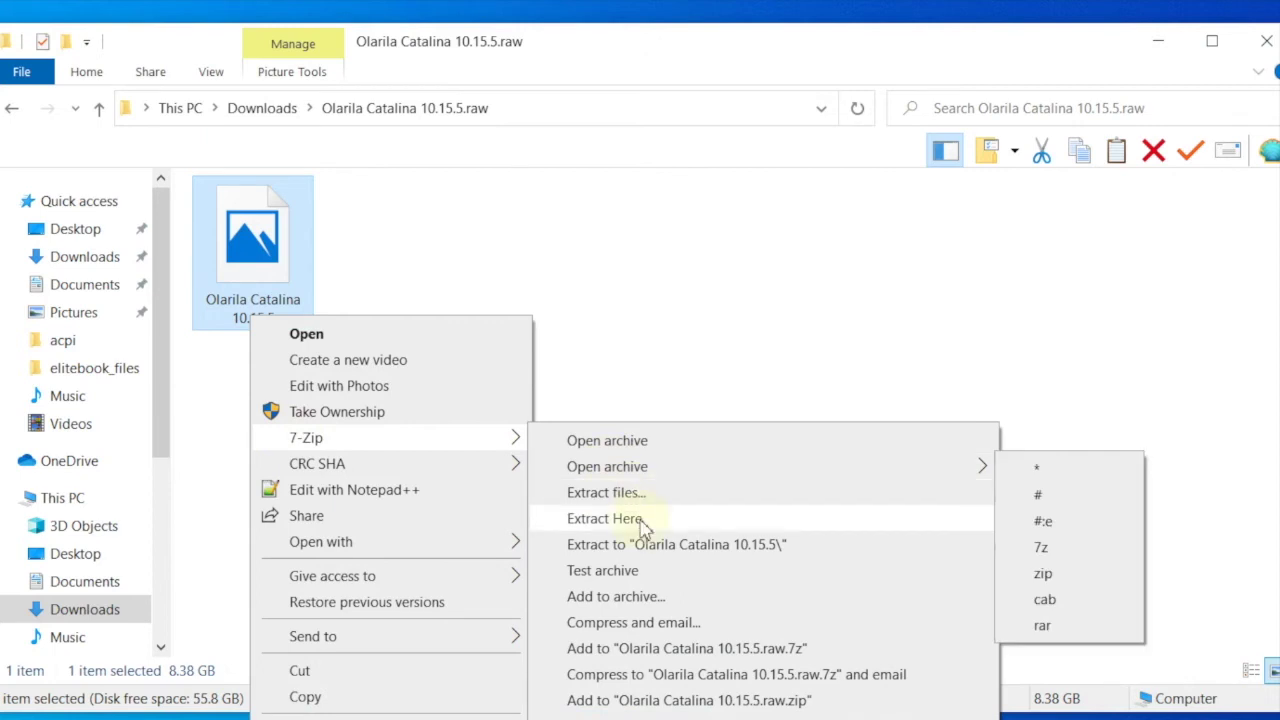
{"action": "left_click", "coordinate": [652, 548]}
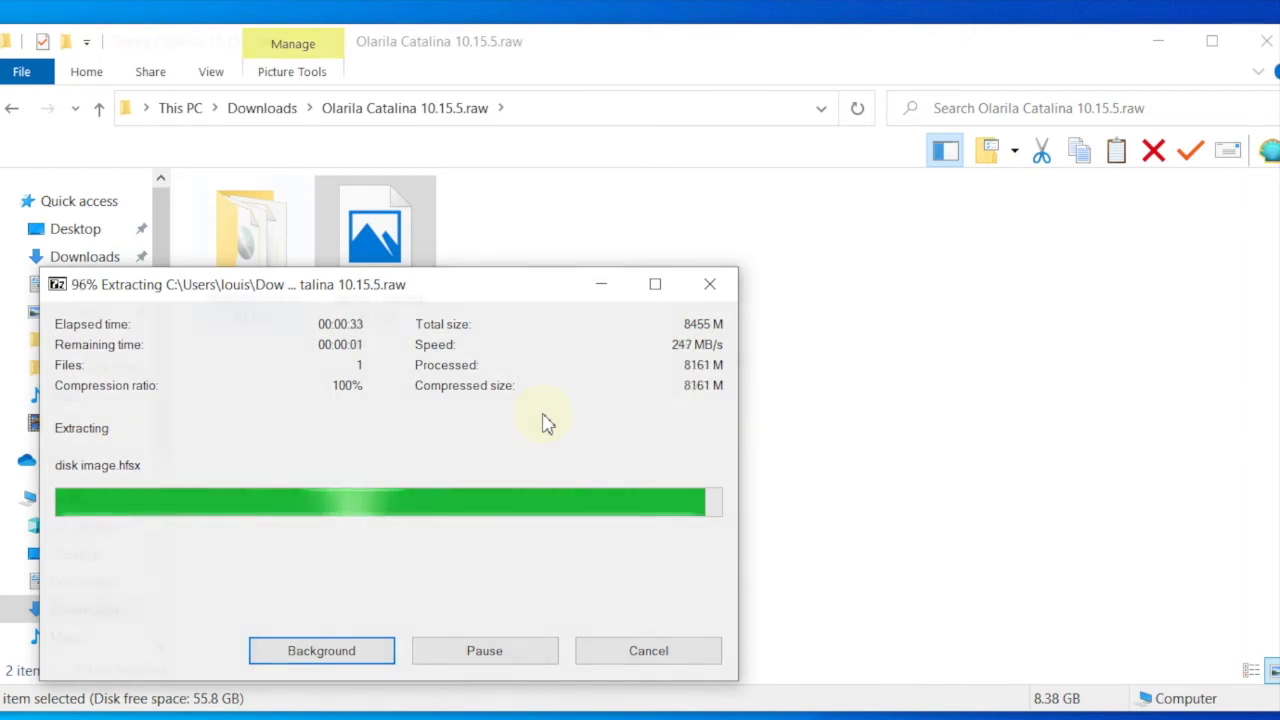
Confirm disk image.hfsx is 8.06 GB in the extracted folder, then return to Downloads.
{"action": "double_click", "coordinate": [249, 262]}
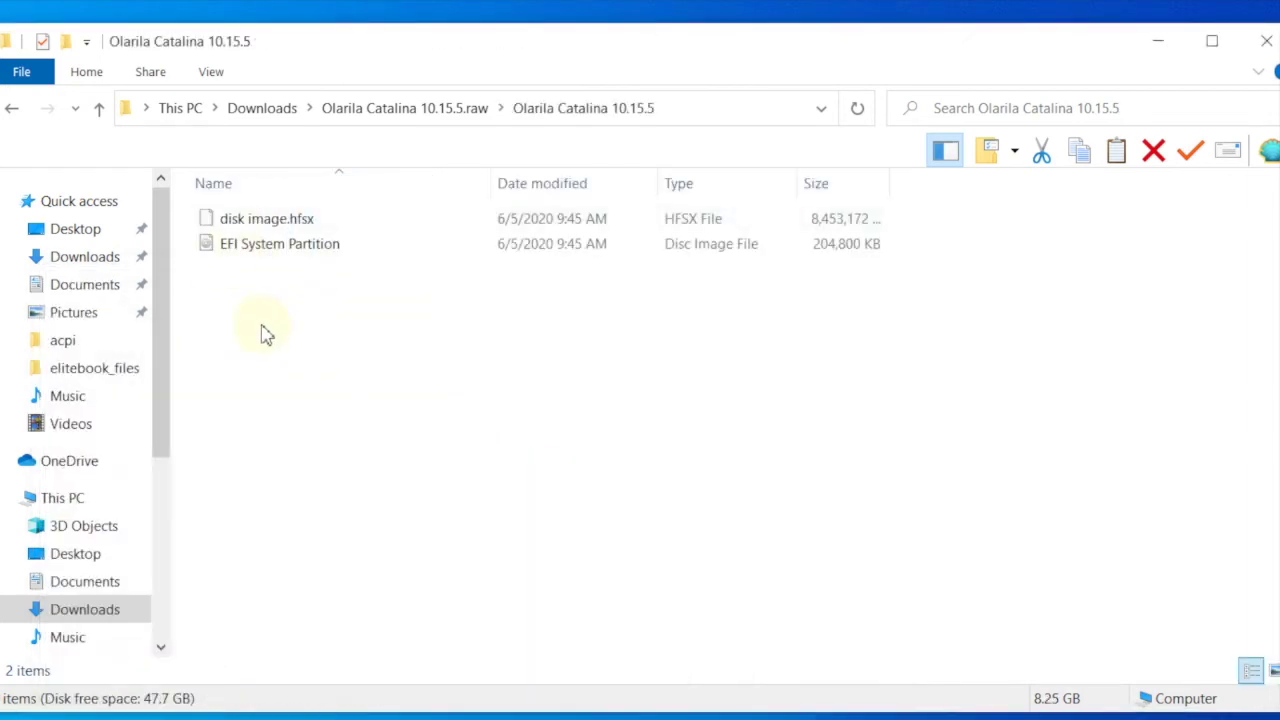
{"action": "left_click", "coordinate": [287, 222]}
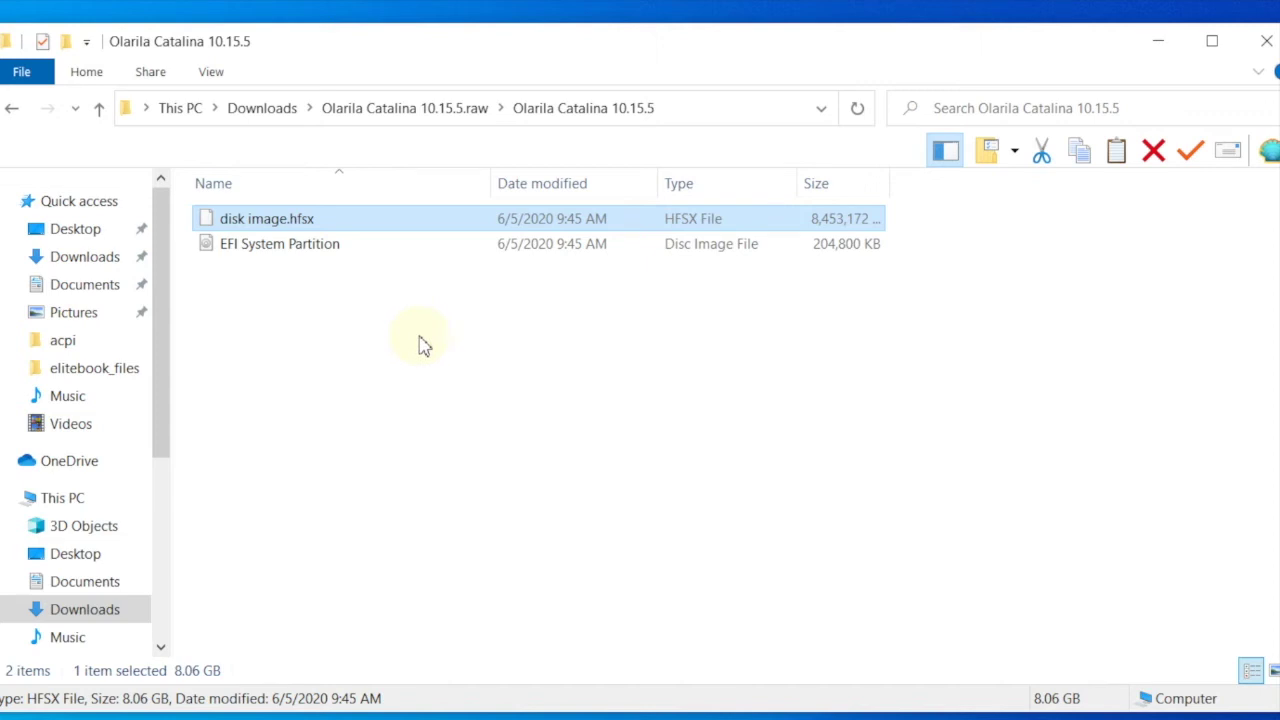
{"action": "left_click", "coordinate": [104, 258]}
Run BDUtility from the BDU_v2.1.2020.027b folder as administrator.
{"action": "left_click", "coordinate": [310, 360]}
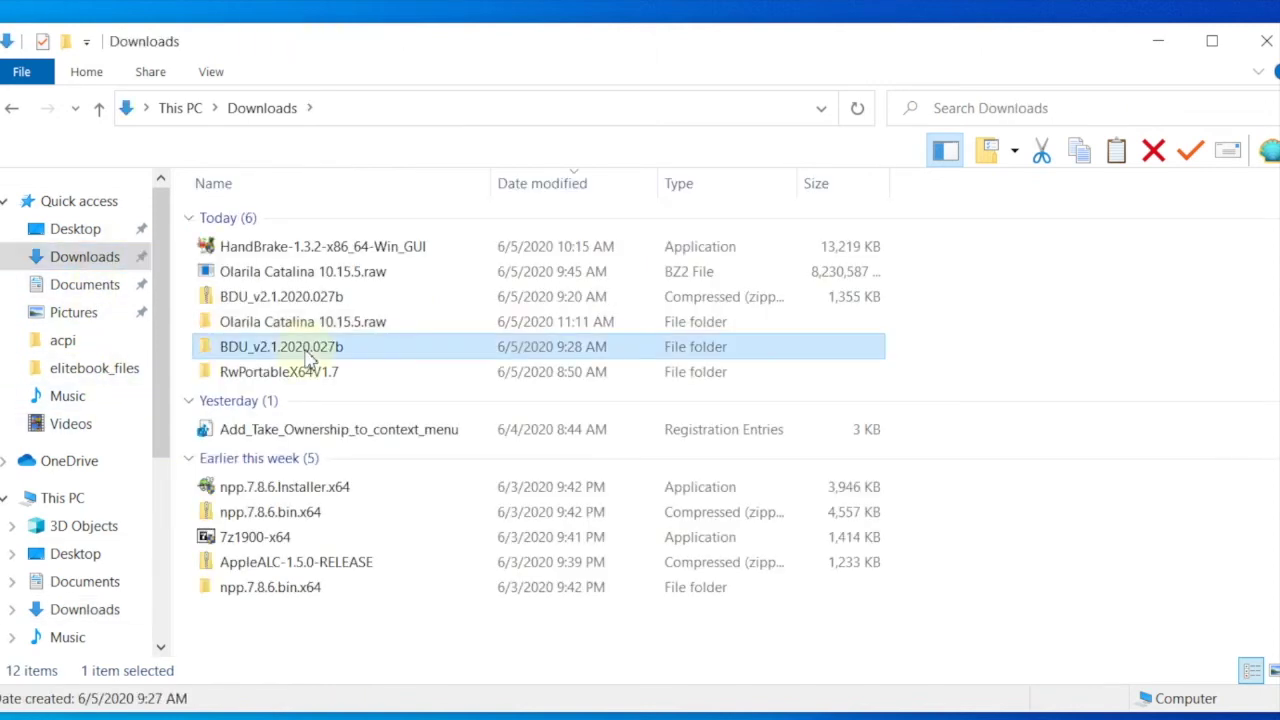
{"action": "double_click", "coordinate": [310, 362]}
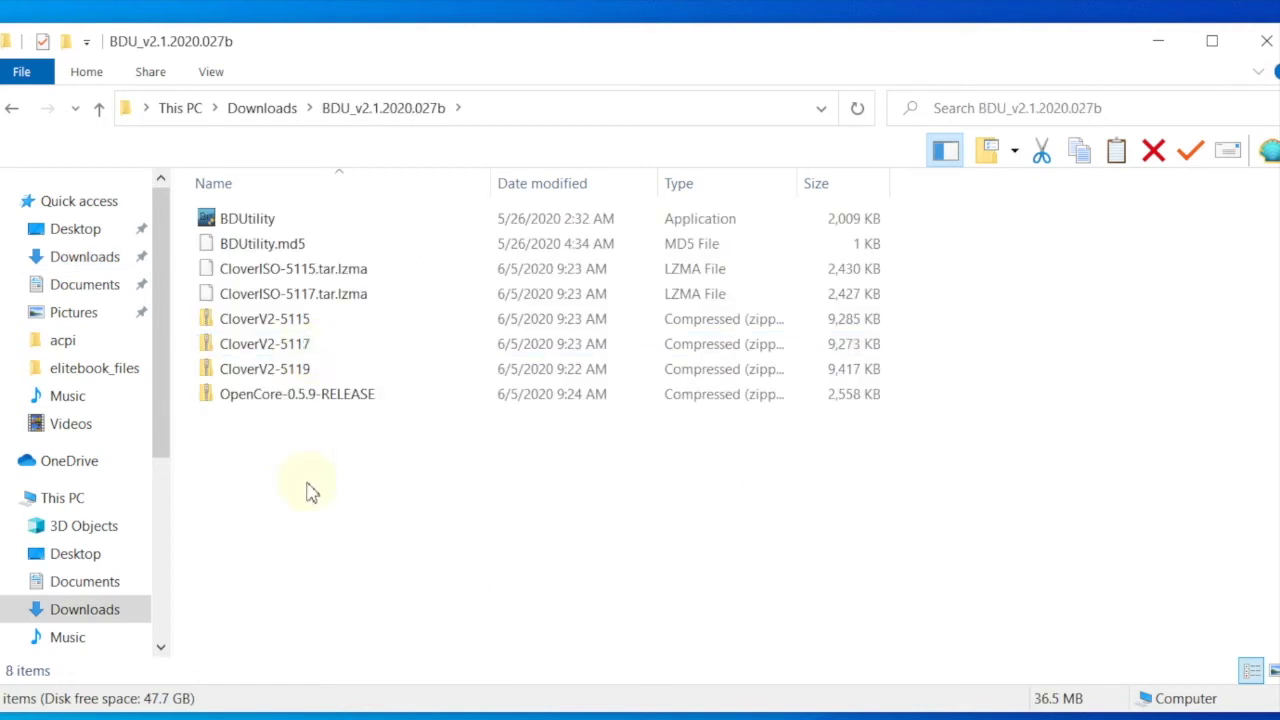
{"action": "left_click", "coordinate": [255, 228]}
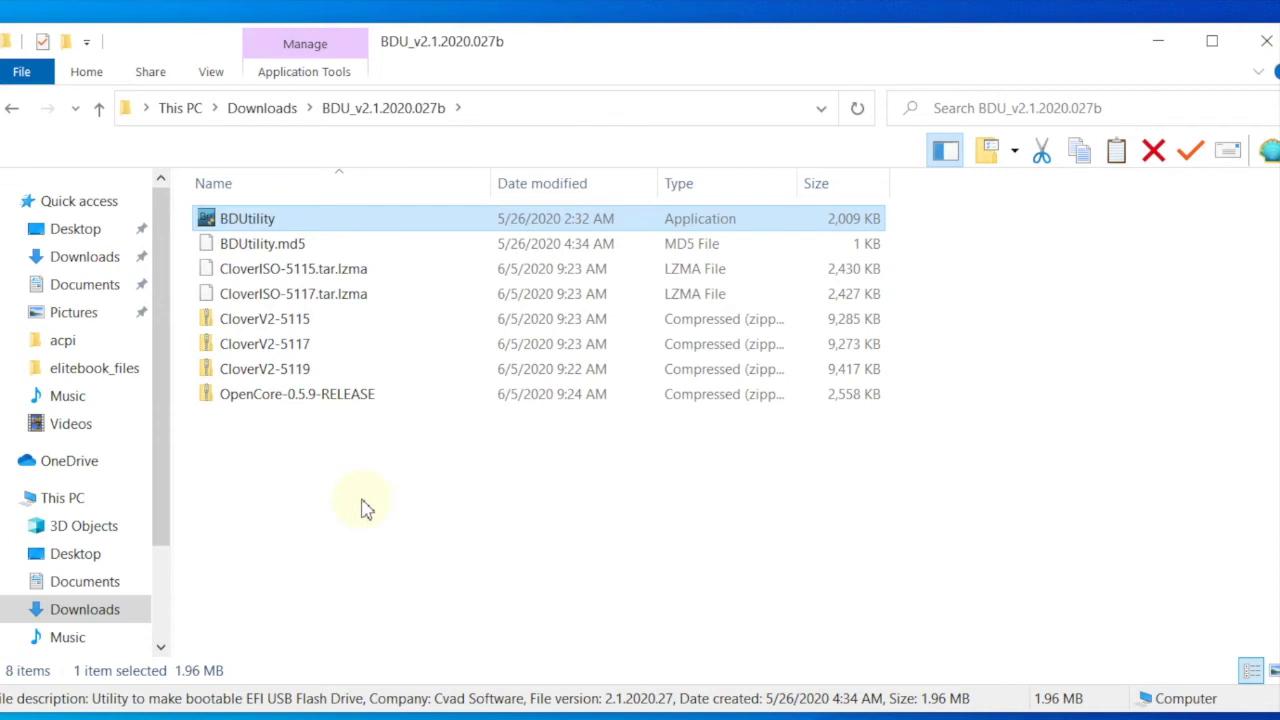
{"action": "left_click", "coordinate": [709, 527]}
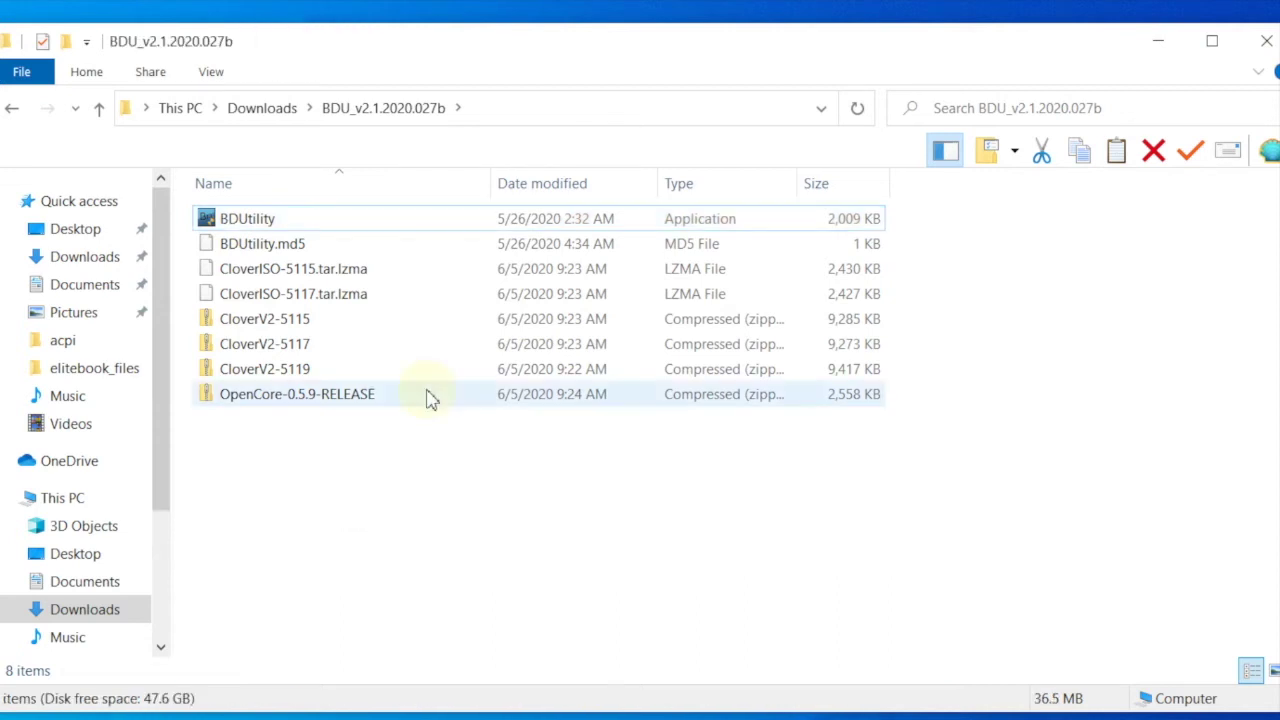
{"action": "right_click", "coordinate": [433, 224]}
{"action": "left_click", "coordinate": [492, 268]}
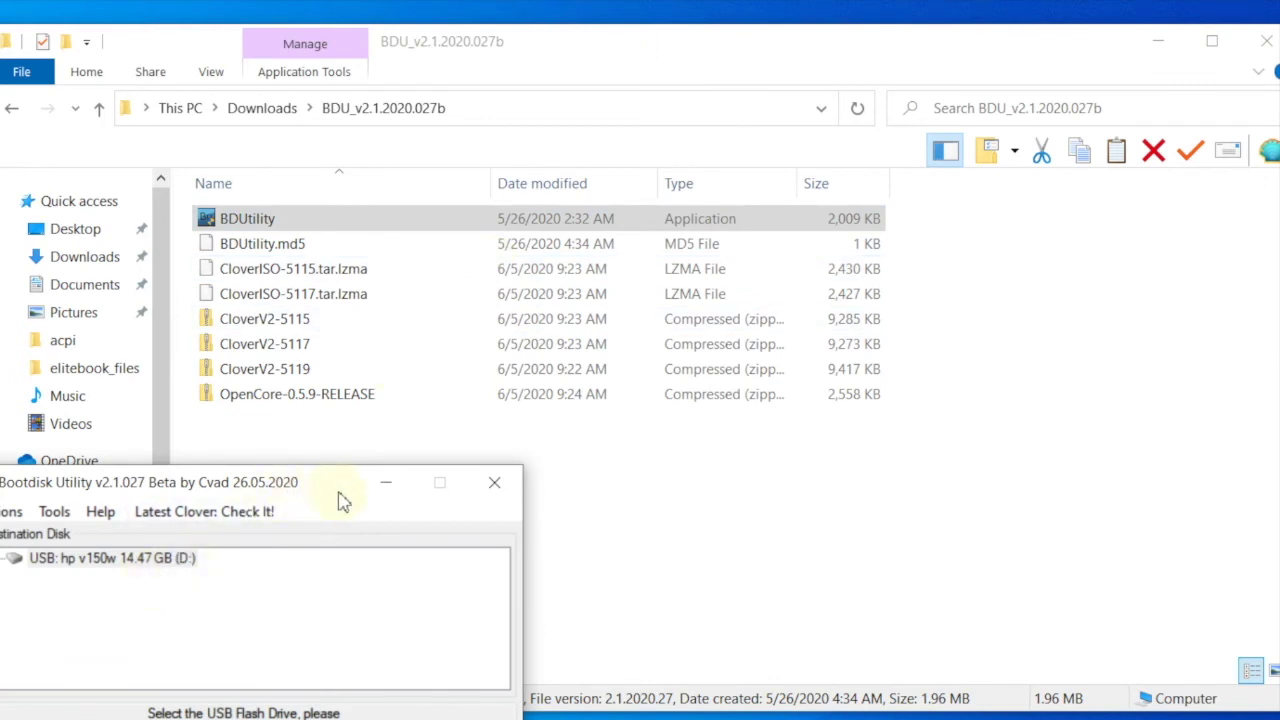
Configure a 5000 MB boot partition with downloaded Clover checked at startup, and confirm.
{"action": "left_click_drag", "start_coordinate": [344, 493], "coordinate": [370, 356]}
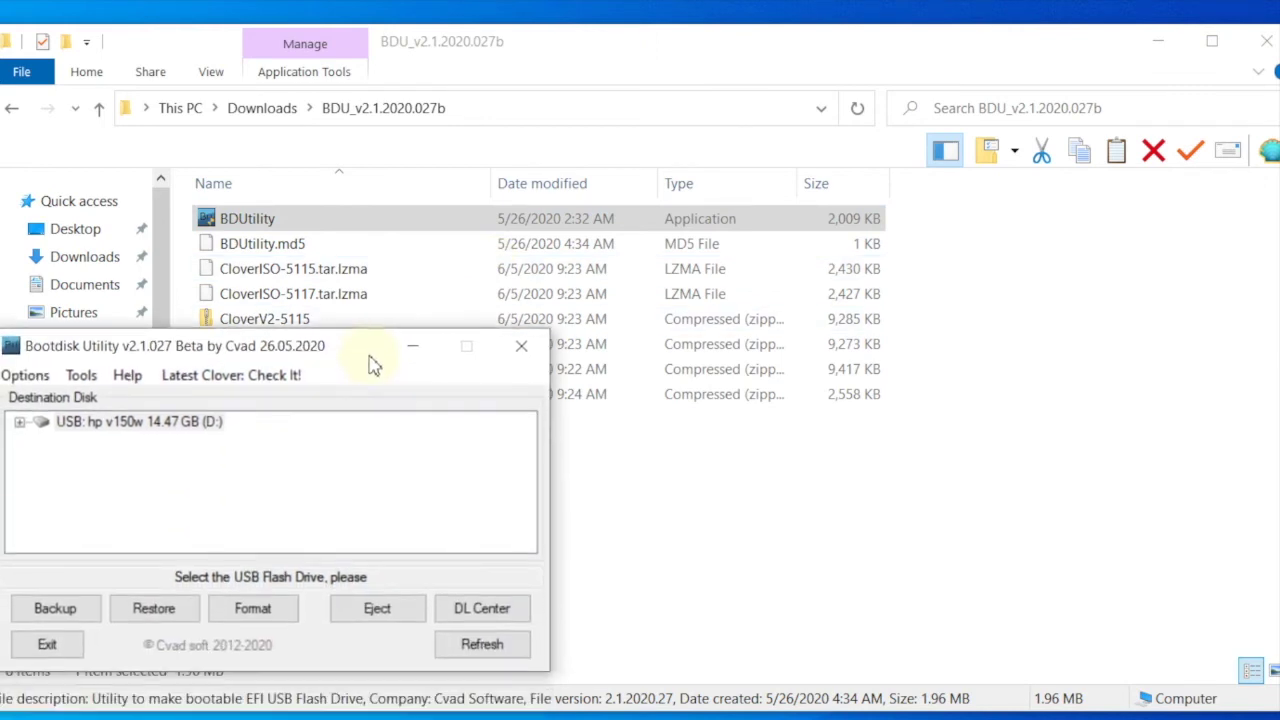
{"action": "left_click", "coordinate": [24, 375]}
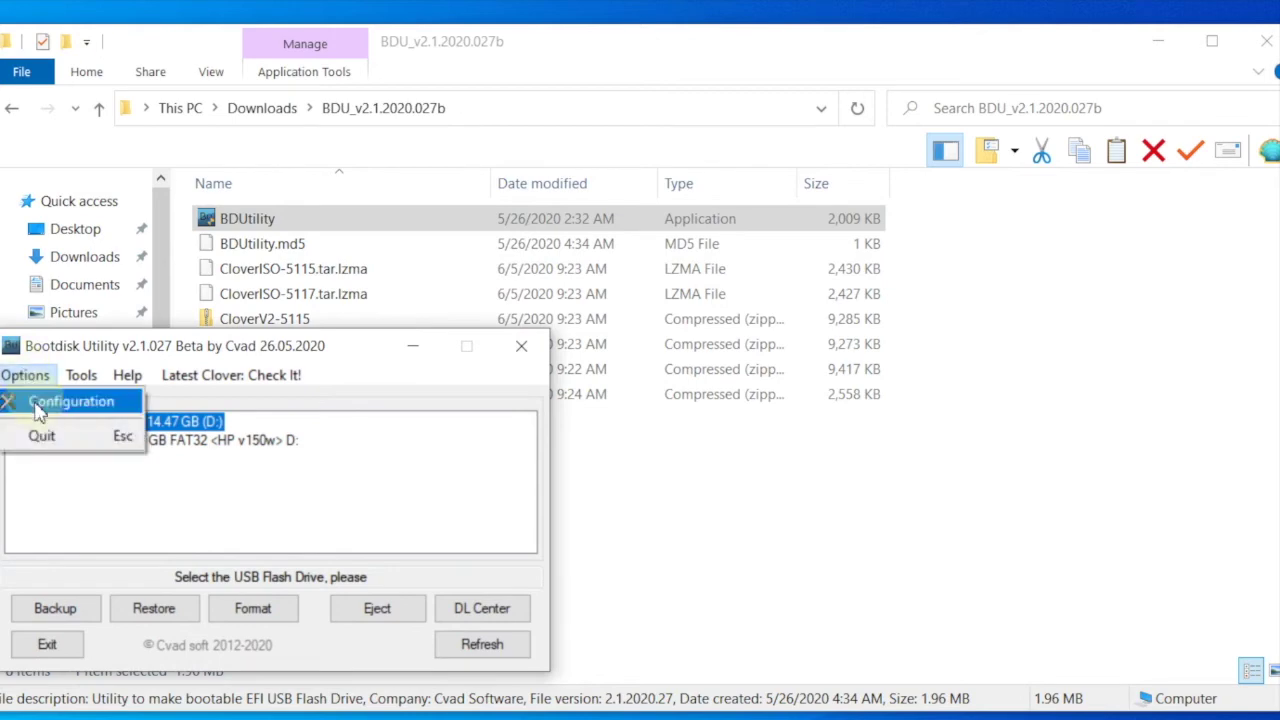
{"action": "left_click", "coordinate": [34, 403]}
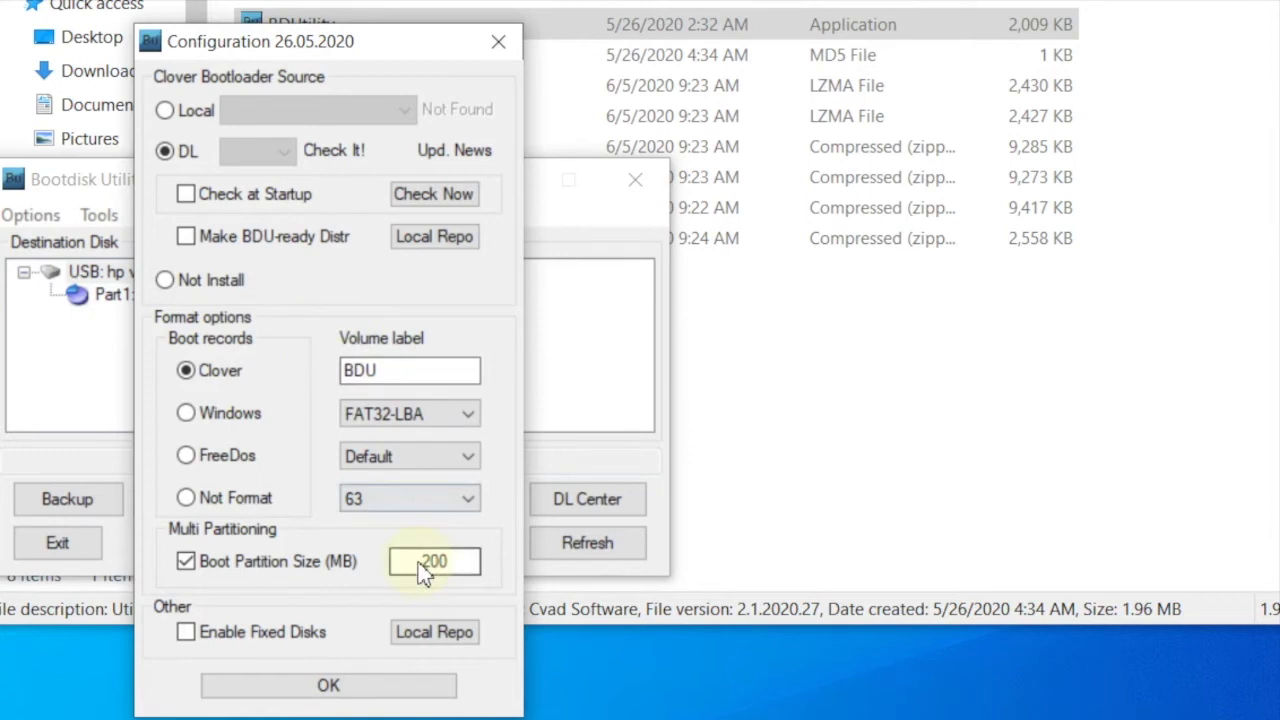
{"action": "left_click", "coordinate": [451, 565]}
{"action": "key", "text": "BackSpace"}
{"action": "key", "text": "BackSpace"}
{"action": "key", "text": "BackSpace"}
{"action": "type", "text": "5000"}
{"action": "left_click", "coordinate": [330, 118]}
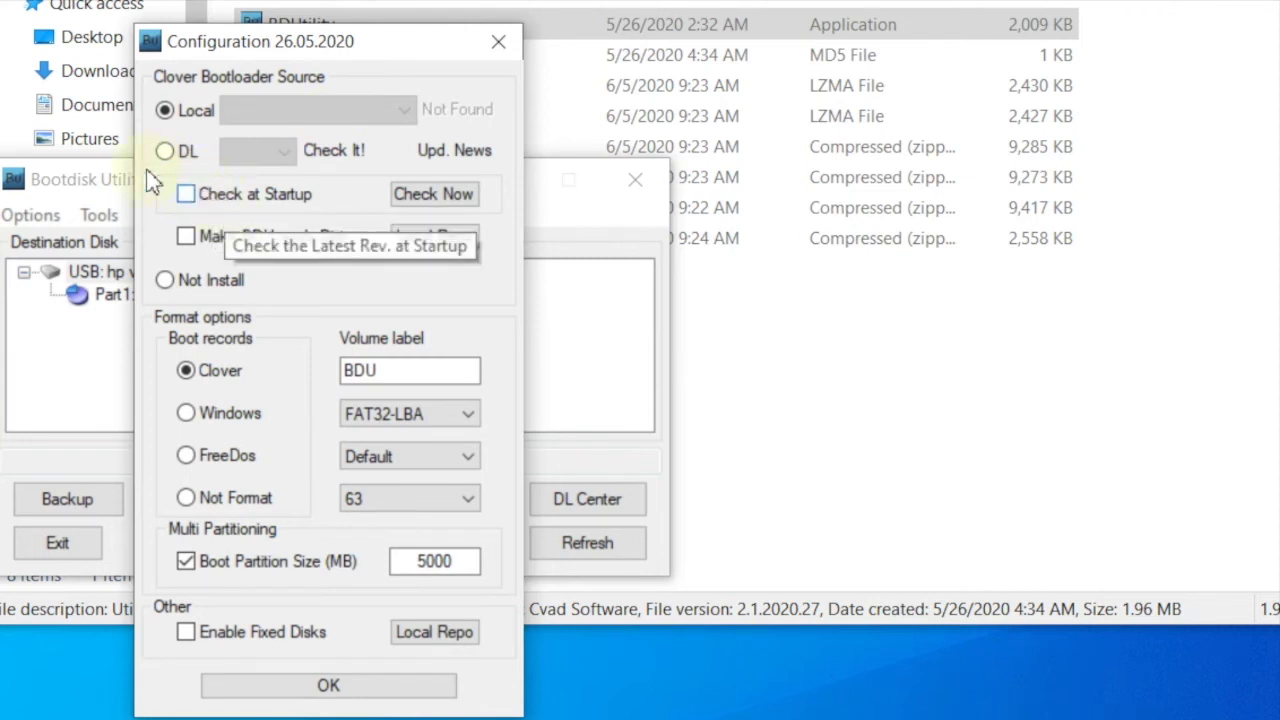
{"action": "left_click", "coordinate": [170, 155]}
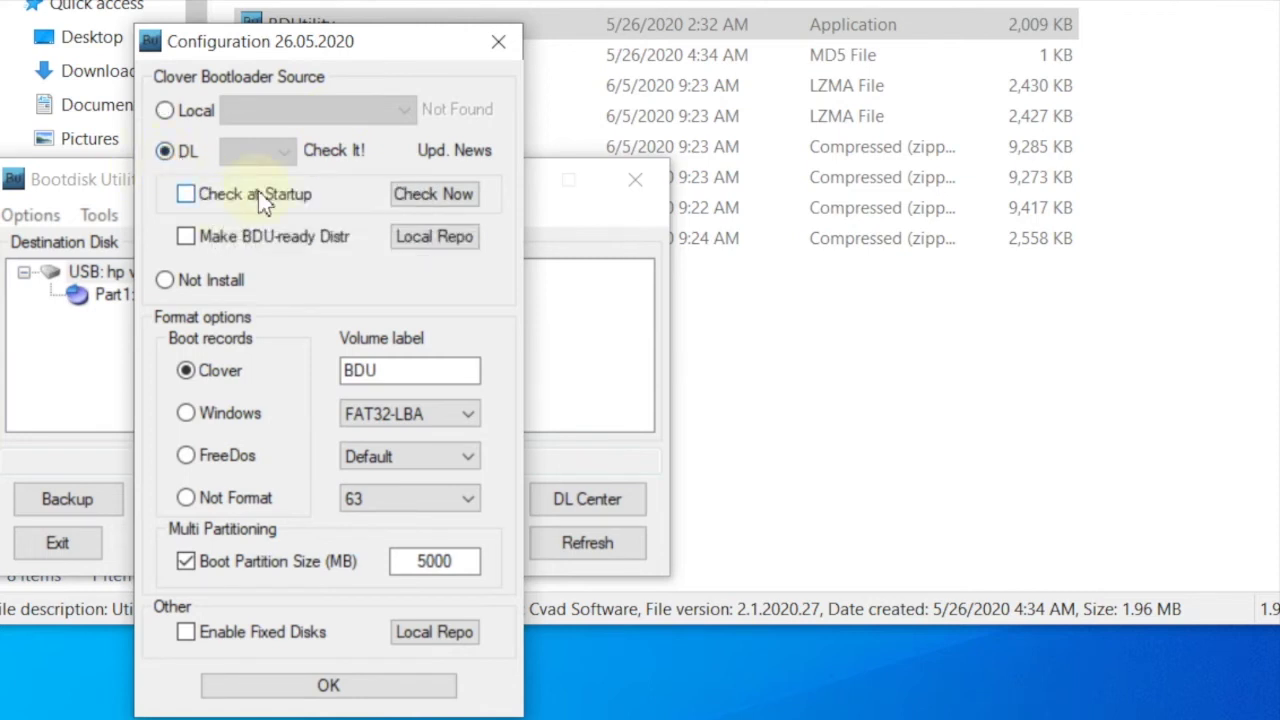
{"action": "left_click", "coordinate": [362, 196]}
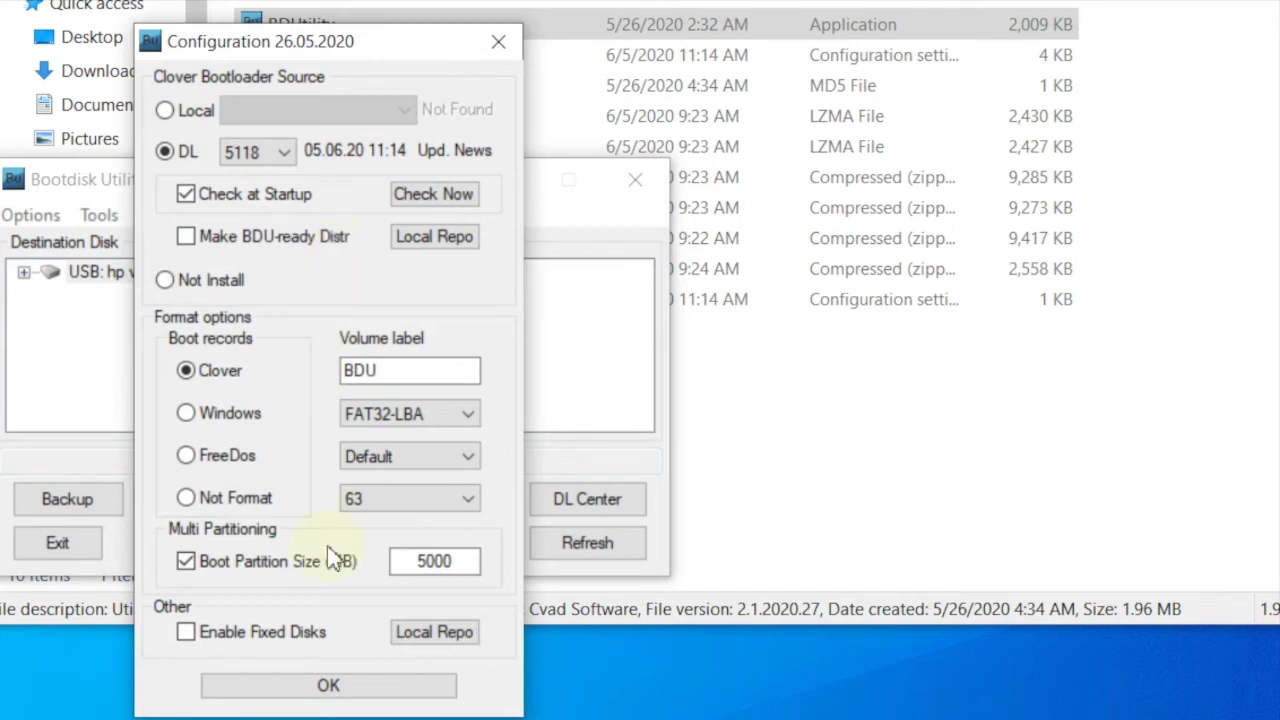
{"action": "left_click", "coordinate": [326, 682]}
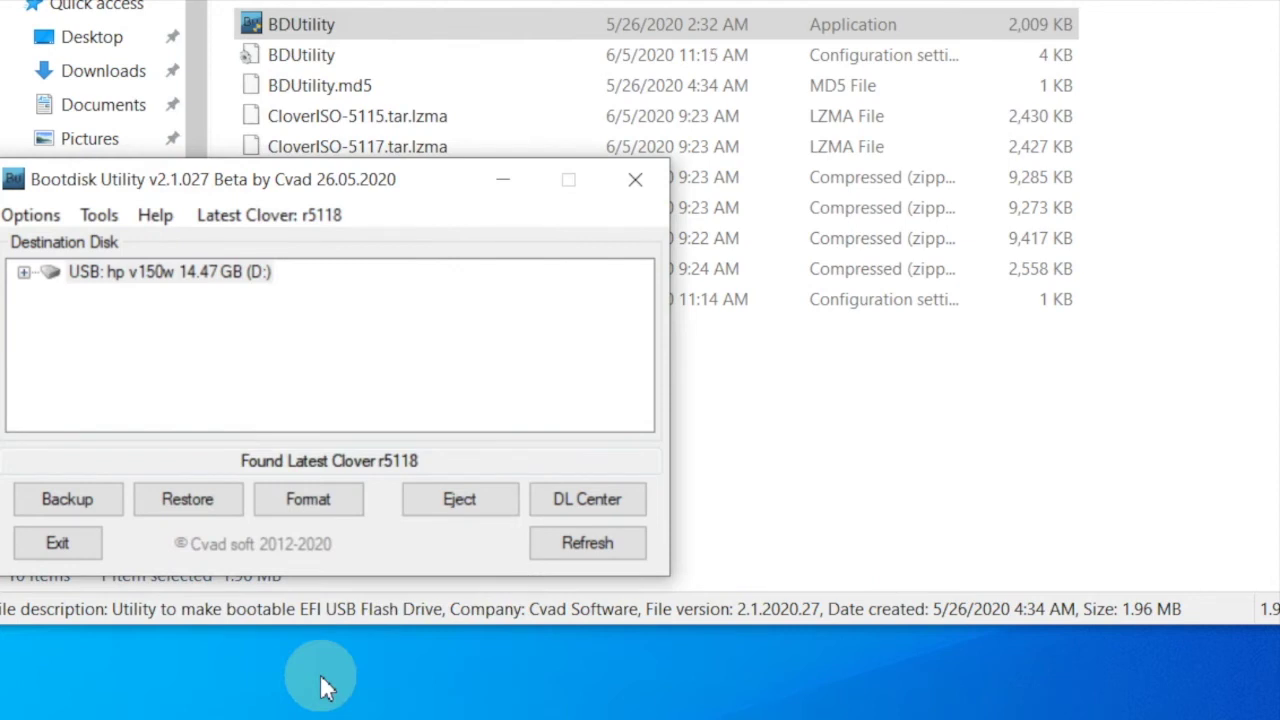
Format the hp v150w USB drive with Clover, then pick Part2 as the restore target.
{"action": "left_click", "coordinate": [335, 508]}
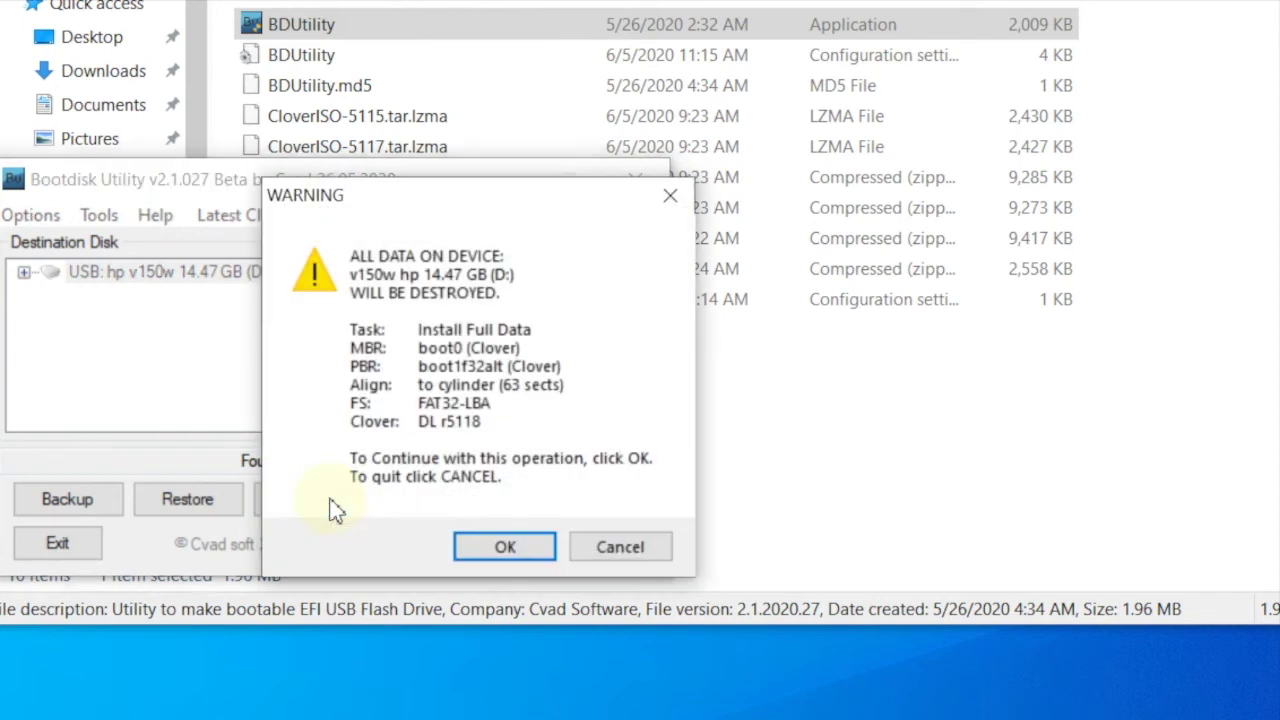
{"action": "left_click", "coordinate": [502, 546]}
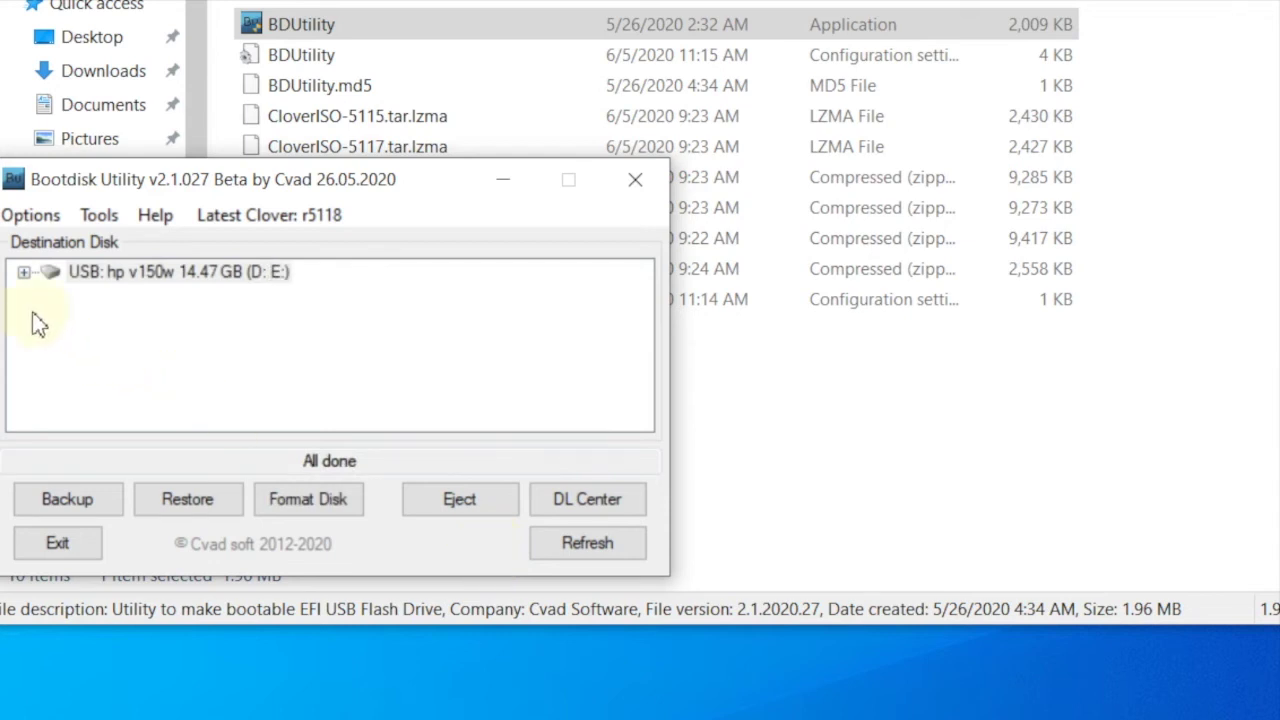
{"action": "left_click", "coordinate": [23, 272]}
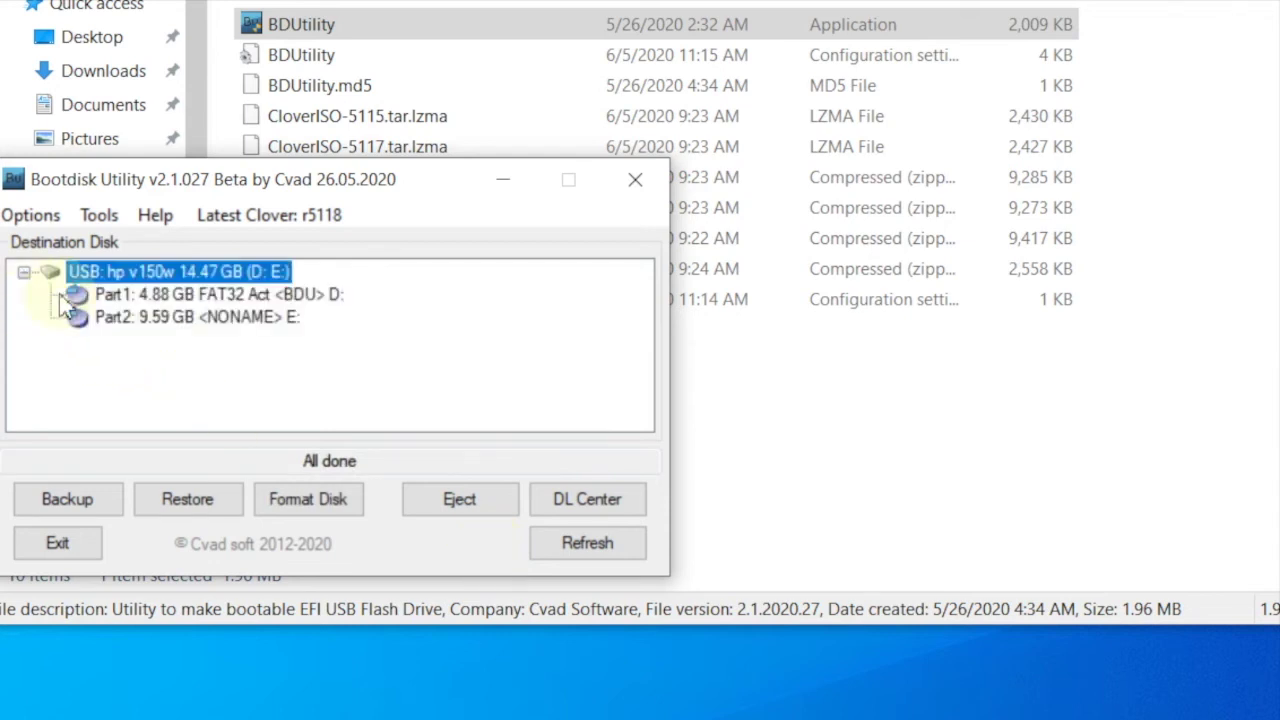
{"action": "left_click", "coordinate": [163, 322]}
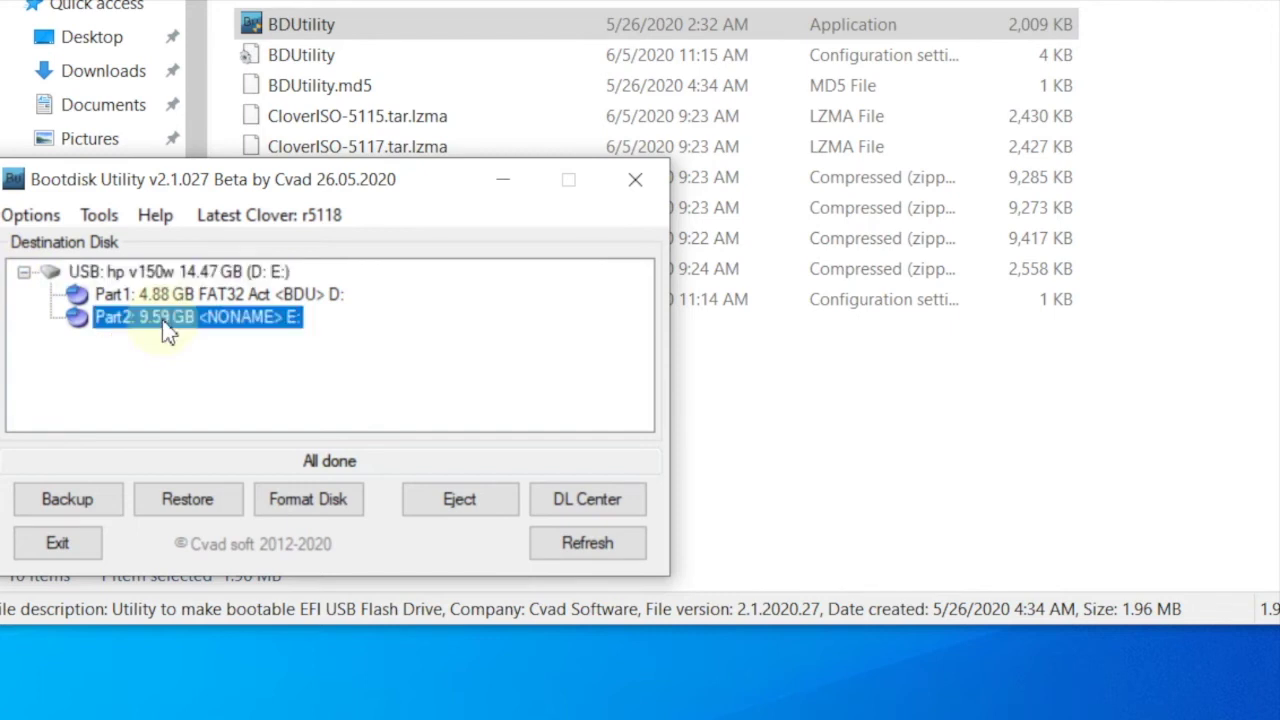
{"action": "left_click", "coordinate": [213, 292]}
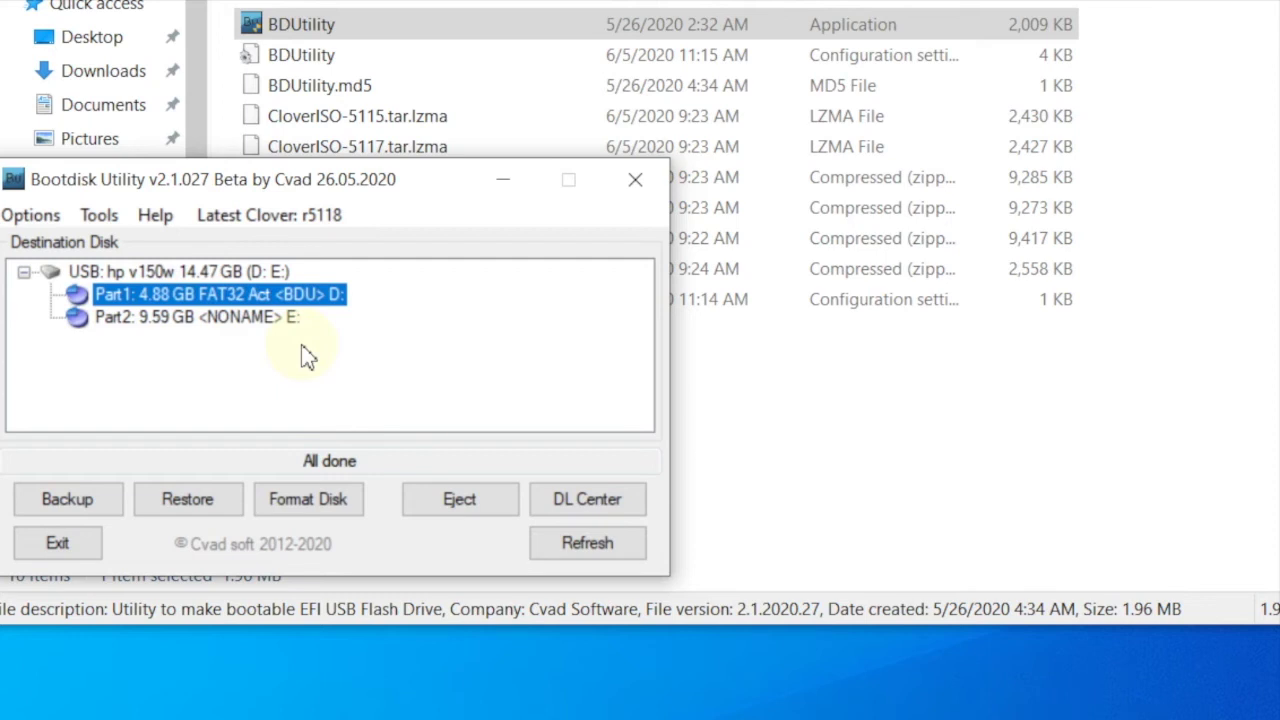
{"action": "left_click", "coordinate": [225, 322]}
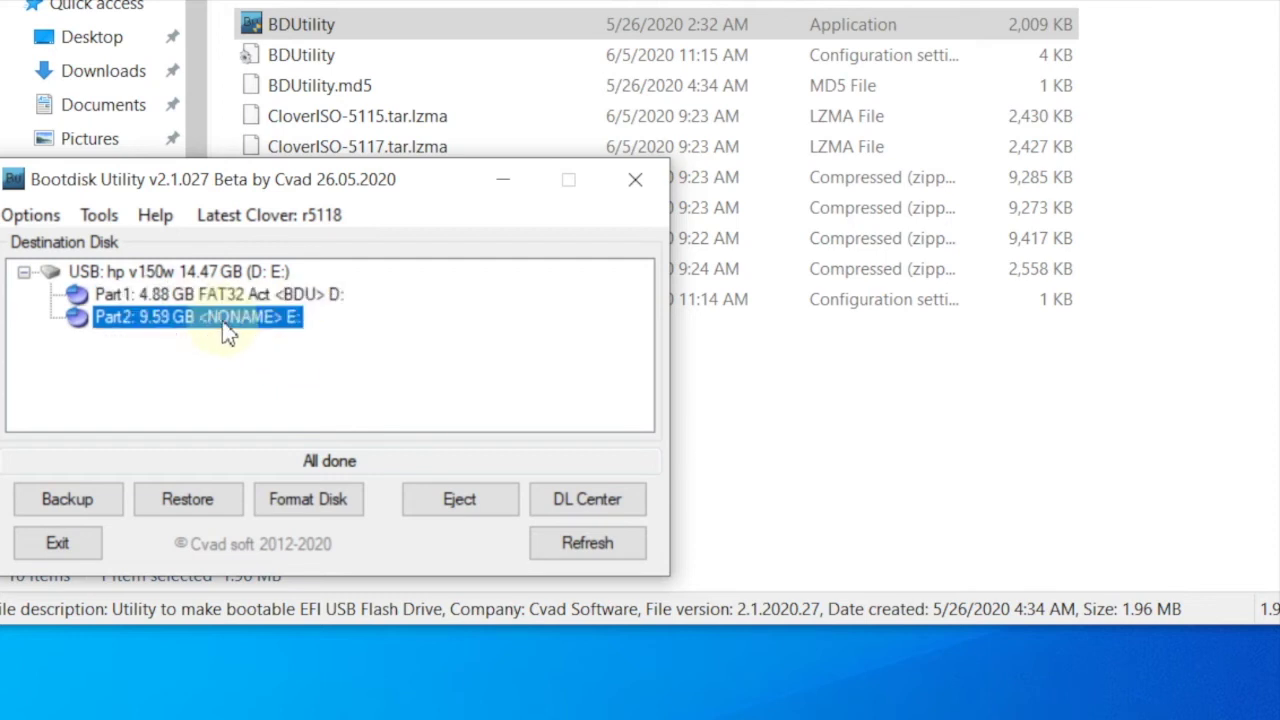
{"action": "left_click", "coordinate": [187, 499]}
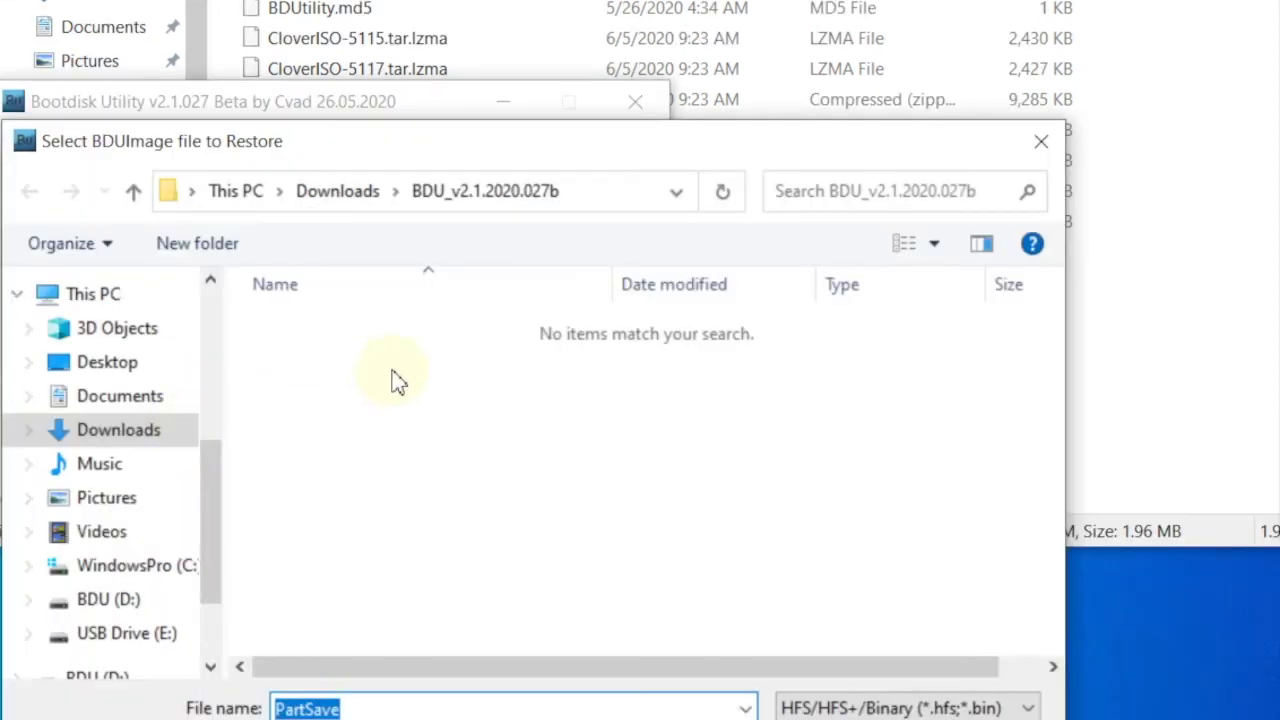
Restore disk image.hfsx from the Olarila Catalina 10.15.5 folder onto Part2, showing all file types.
{"action": "left_click", "coordinate": [340, 191]}
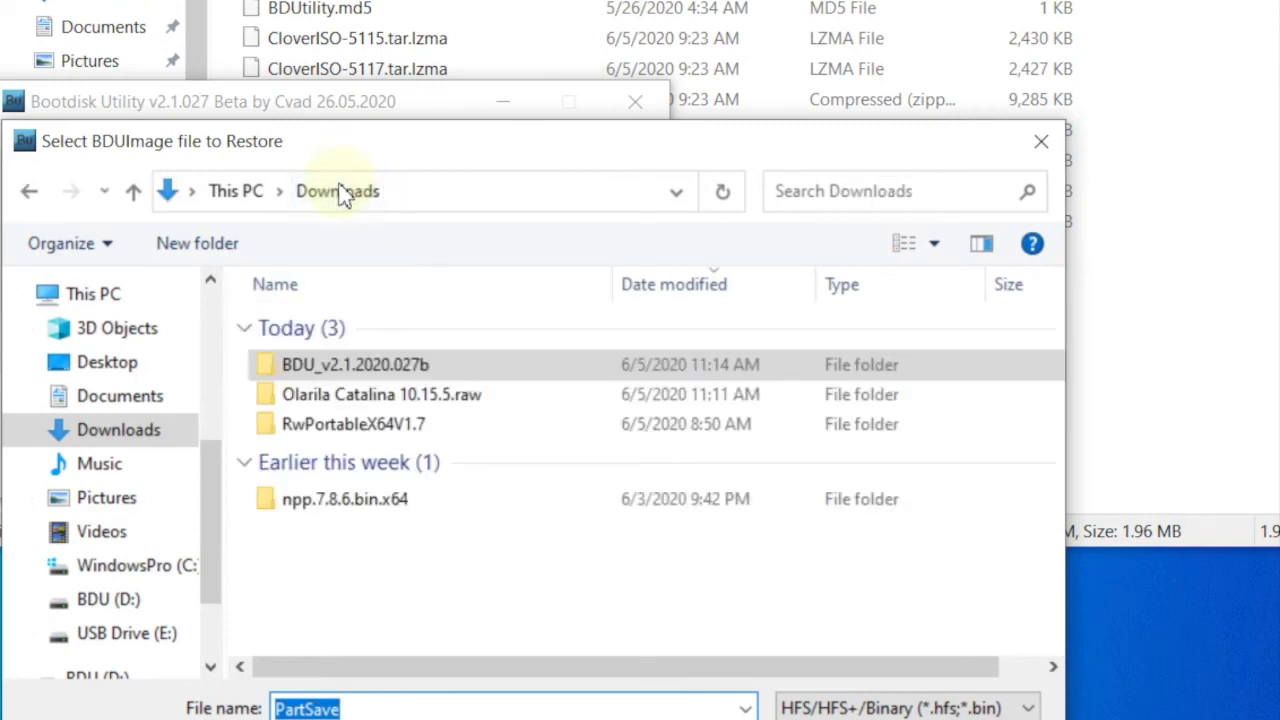
{"action": "left_click", "coordinate": [400, 396]}
{"action": "double_click", "coordinate": [400, 396]}
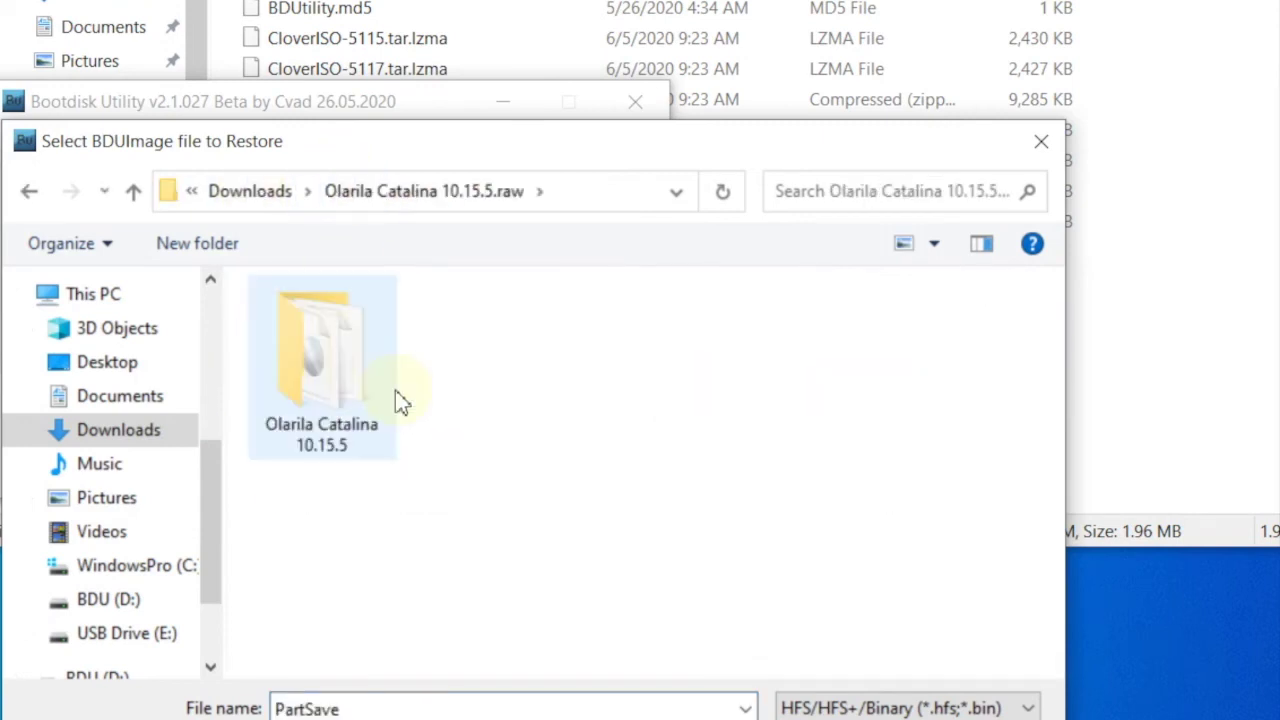
{"action": "double_click", "coordinate": [333, 388]}
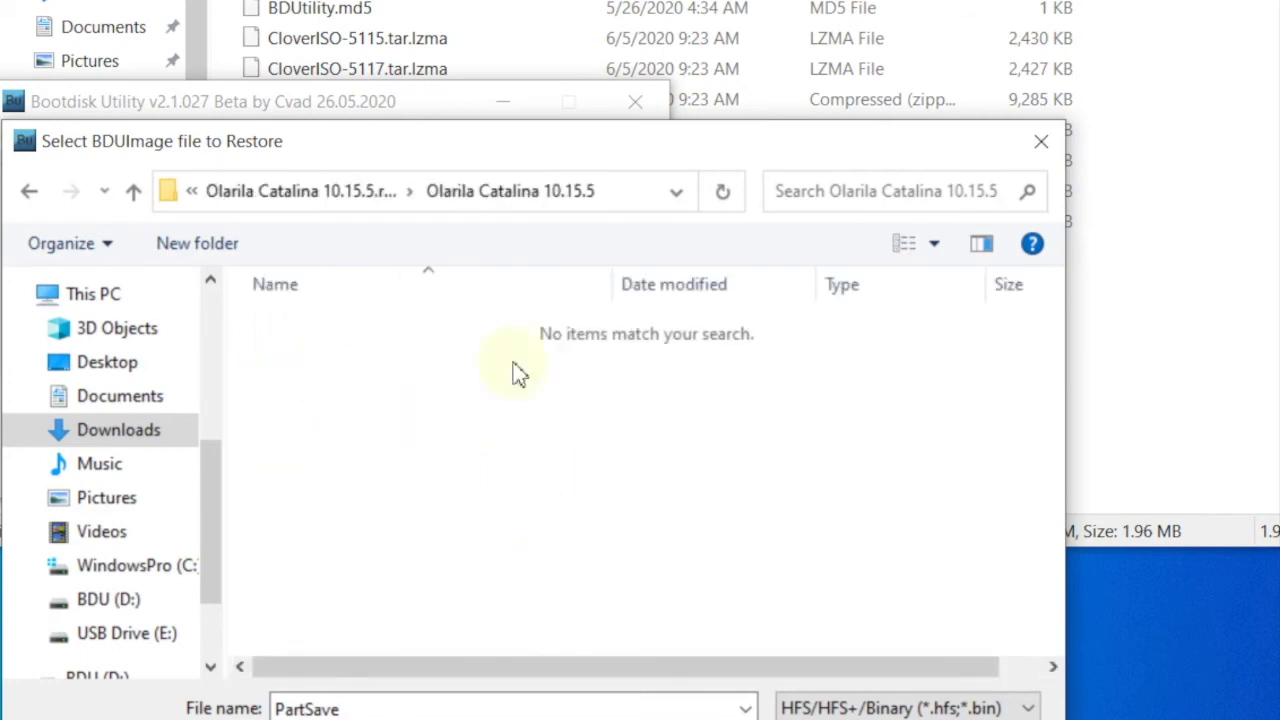
{"action": "left_click_drag", "start_coordinate": [672, 152], "coordinate": [673, 15]}
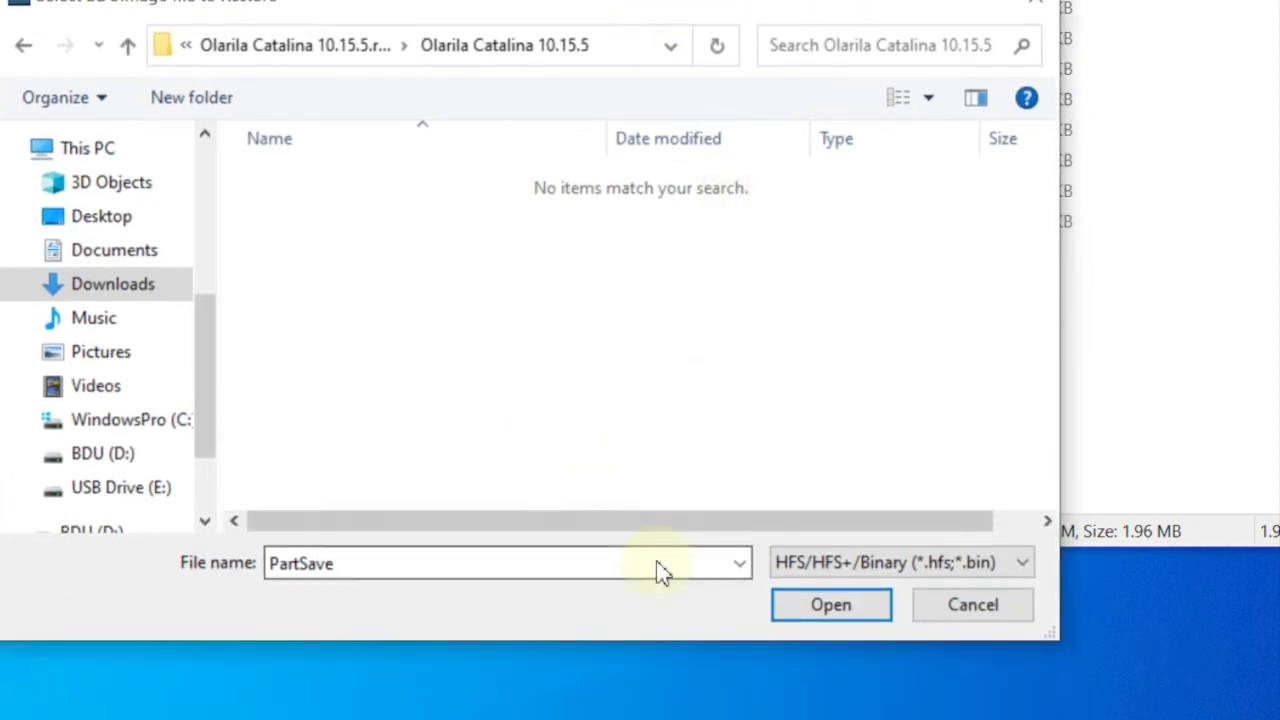
{"action": "left_click", "coordinate": [923, 568]}
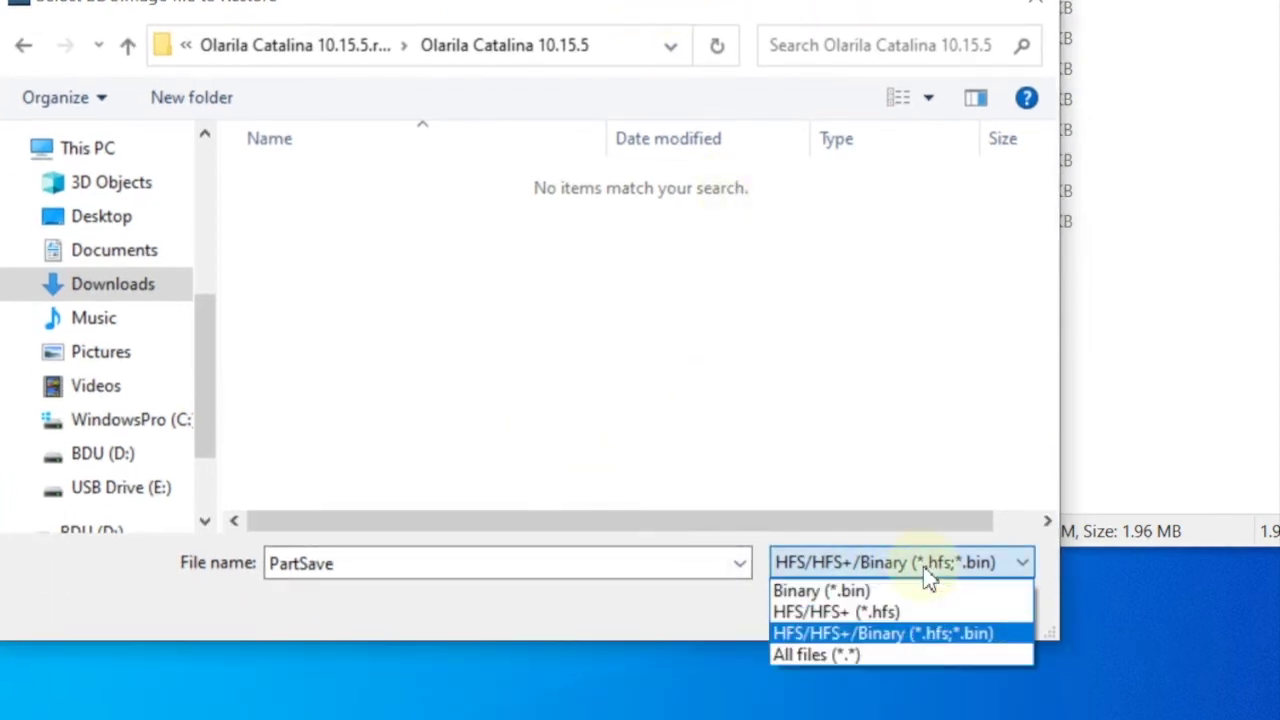
{"action": "left_click", "coordinate": [890, 654]}
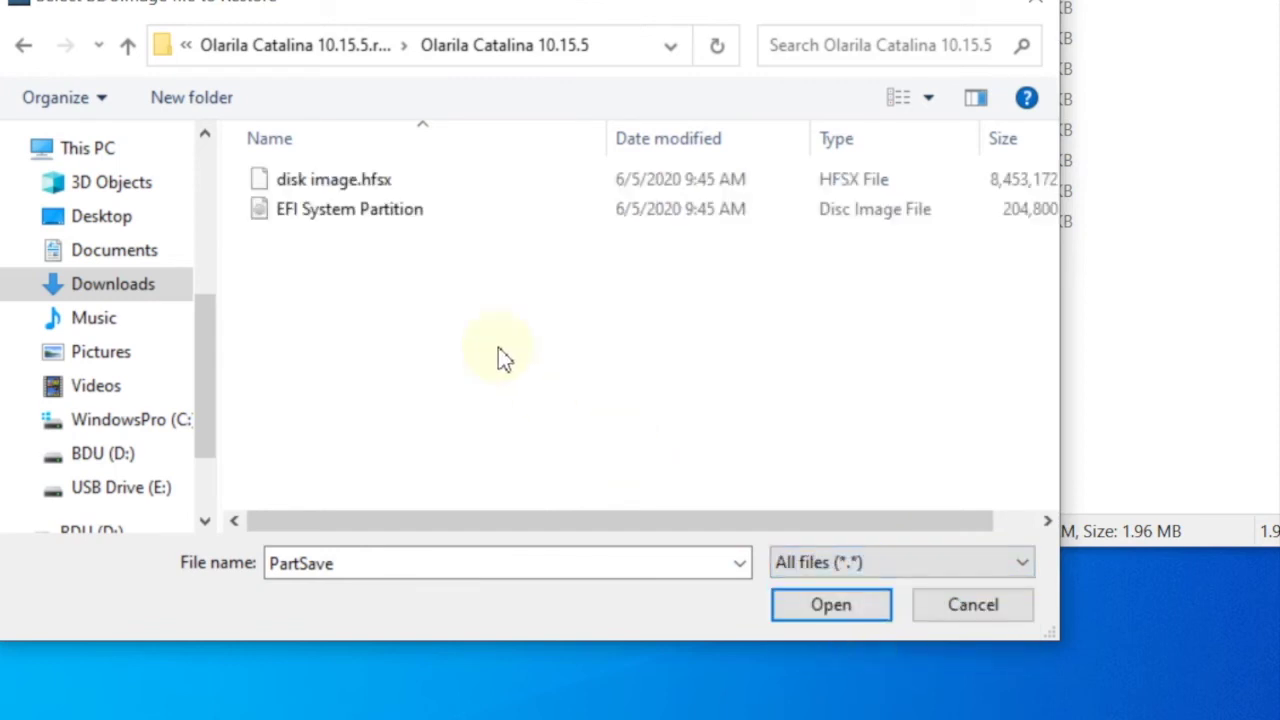
{"action": "left_click", "coordinate": [366, 188]}
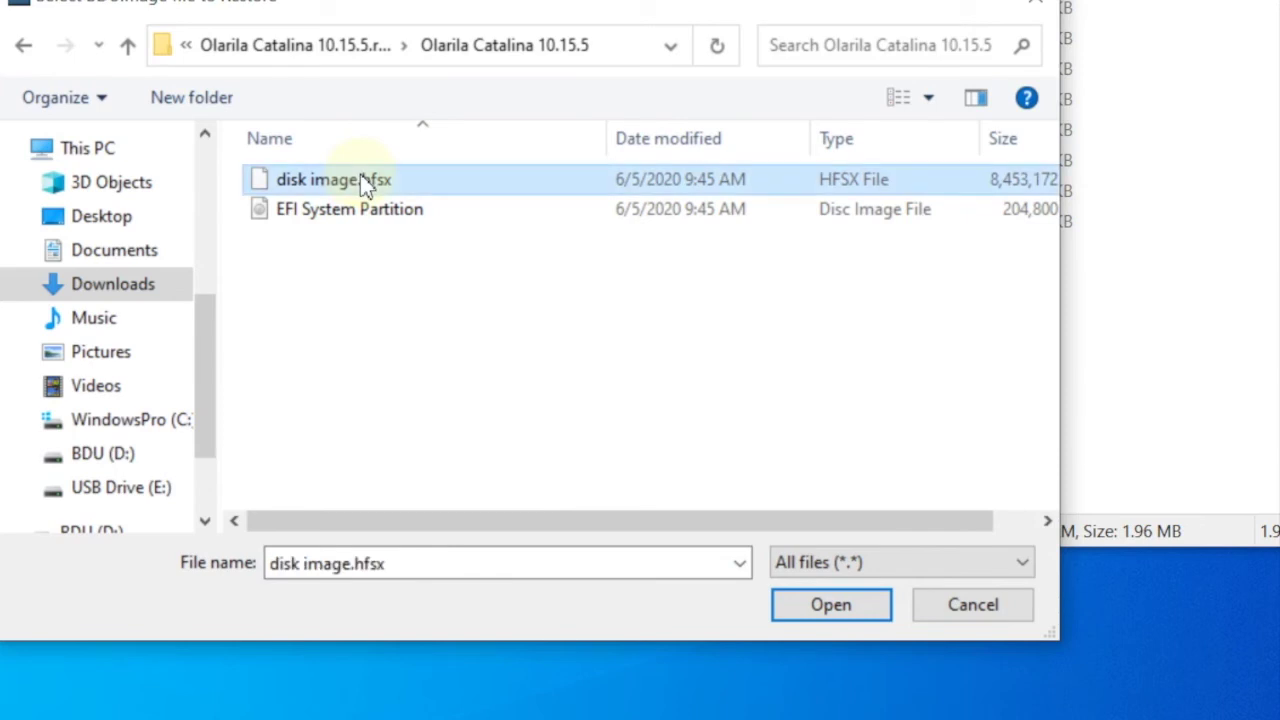
{"action": "left_click", "coordinate": [831, 606]}
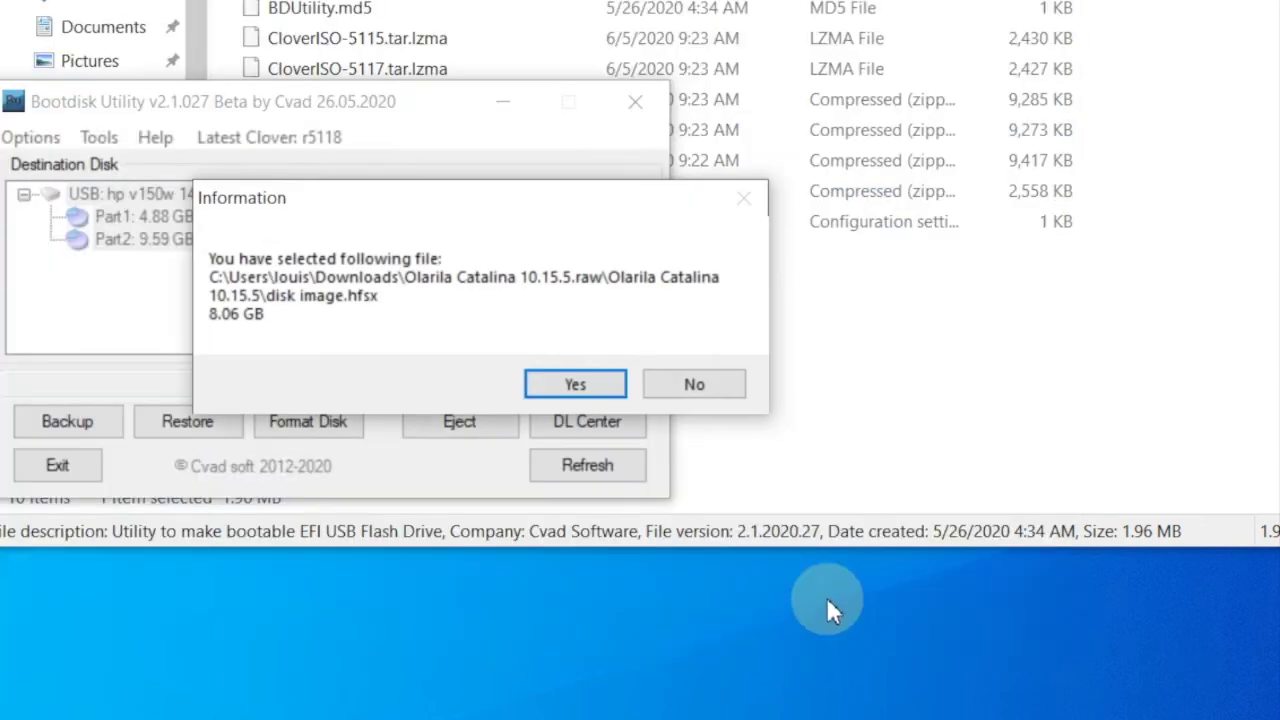
{"action": "left_click", "coordinate": [592, 388]}
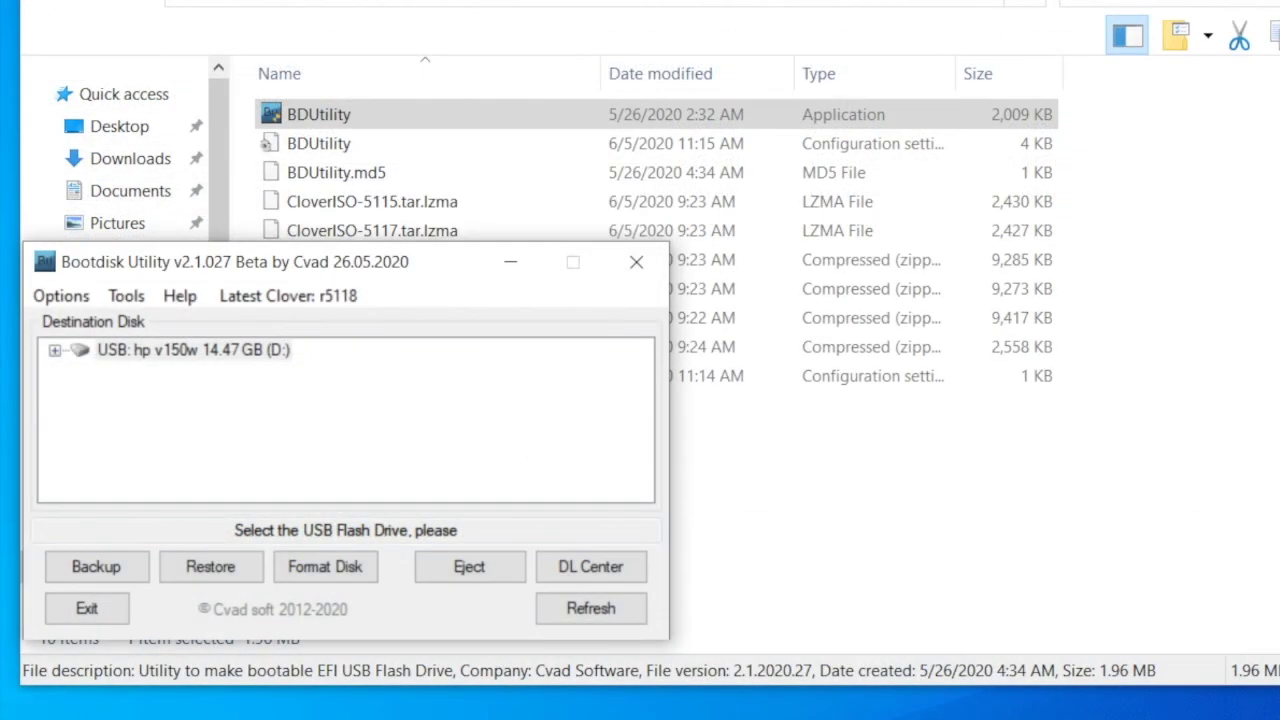
Expand the USB drive, check the 8.06 GB Part2, and select the FAT32 BDU partition.
{"action": "left_click", "coordinate": [54, 350]}
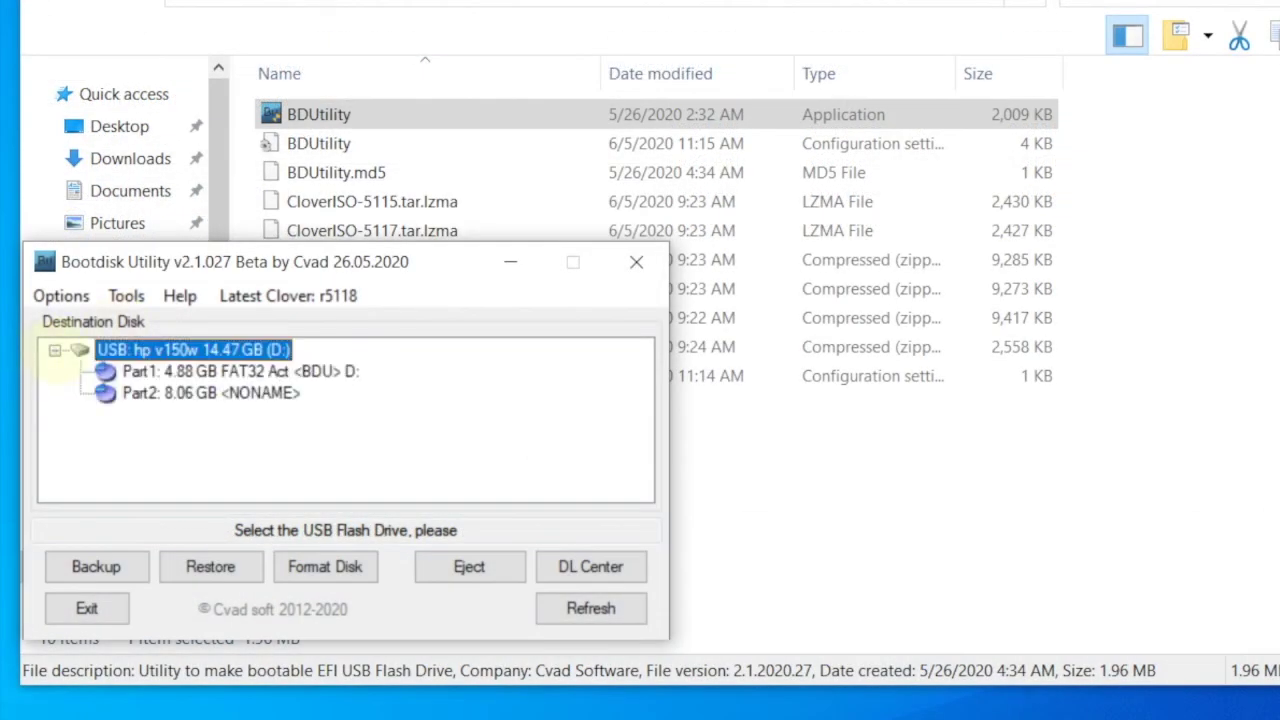
{"action": "left_click", "coordinate": [240, 395]}
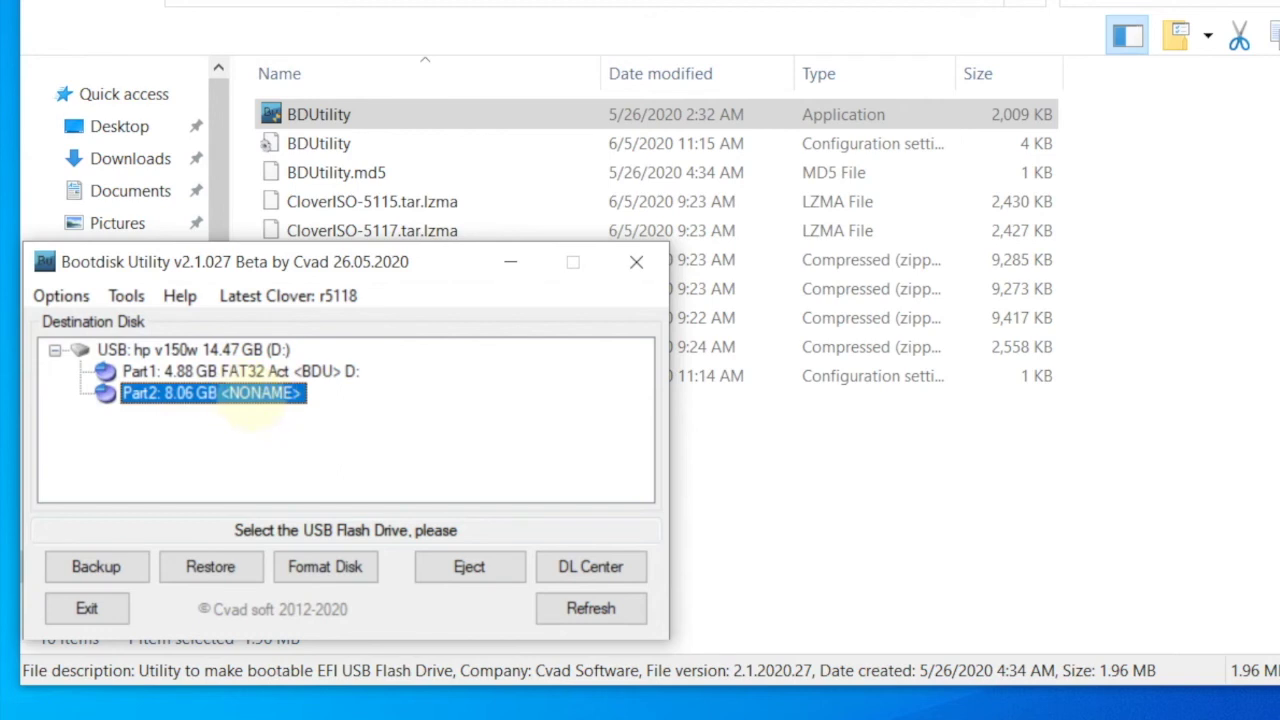
{"action": "left_click", "coordinate": [238, 368]}
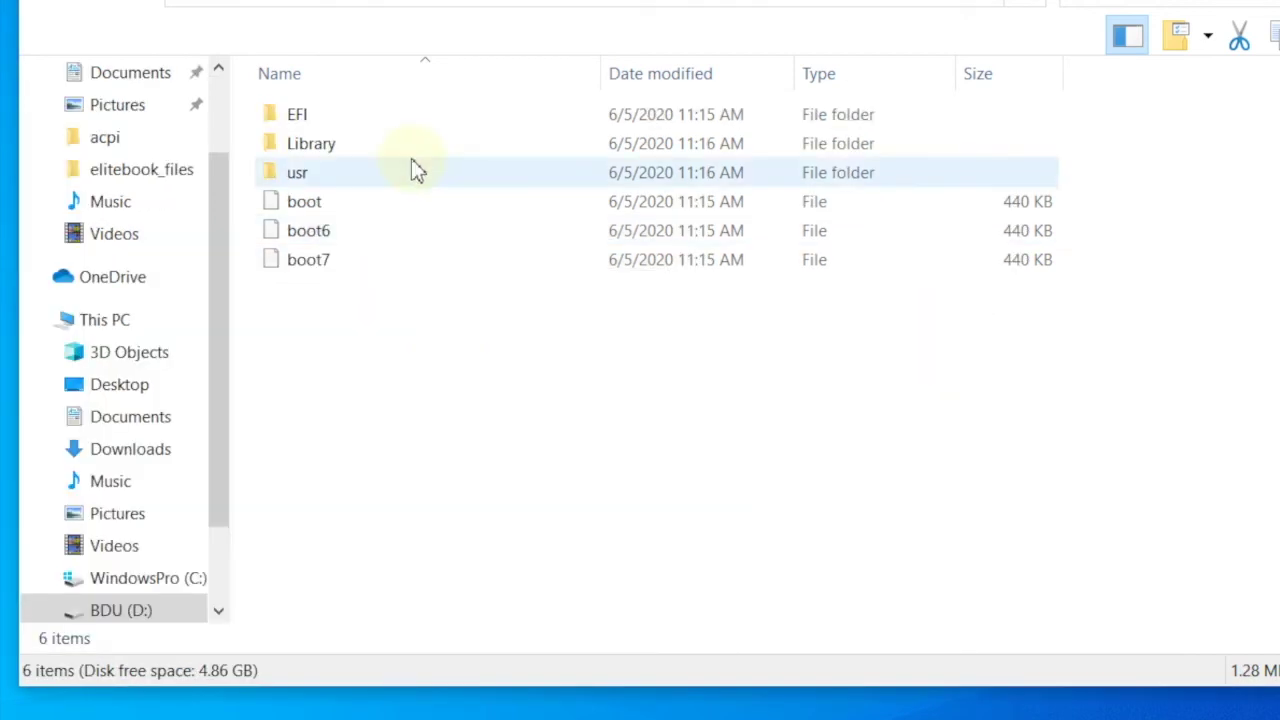
Open the BDU drive's EFI folder, then extract OpenCore-0.5.9-RELEASE.zip into its own folder and open it.
{"action": "left_click", "coordinate": [433, 116]}
{"action": "double_click", "coordinate": [433, 116]}
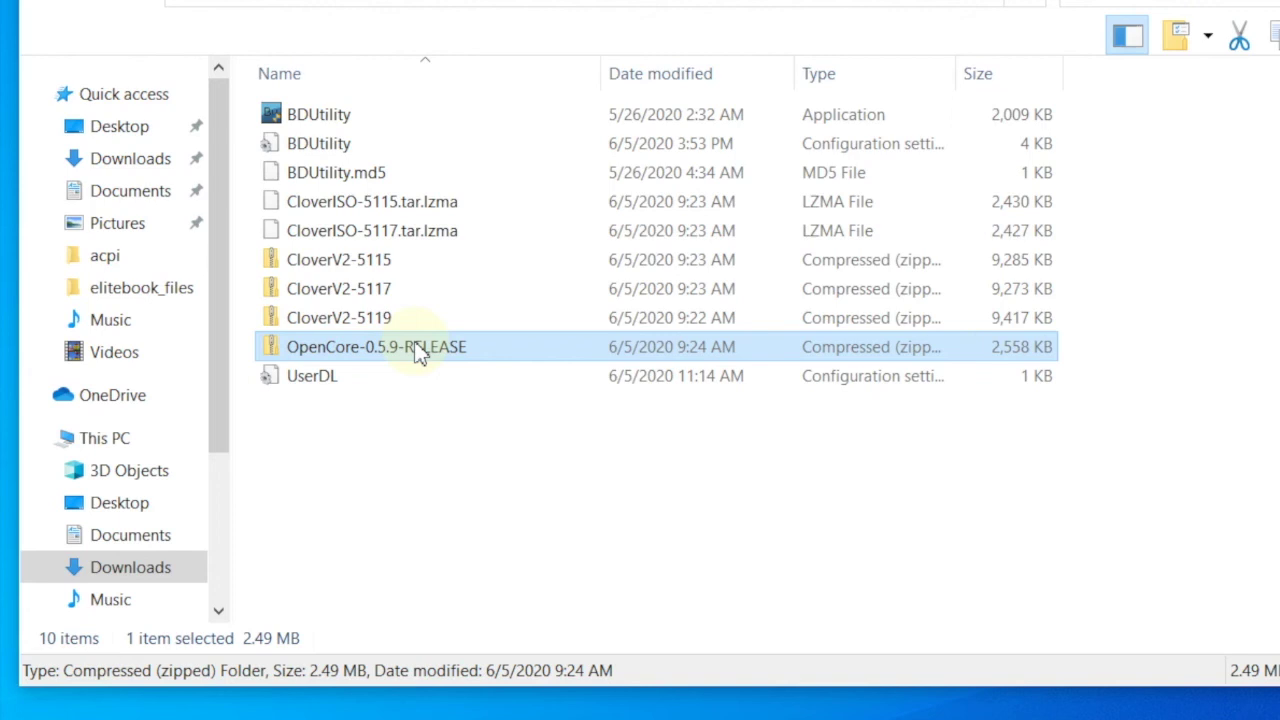
{"action": "right_click", "coordinate": [418, 352]}
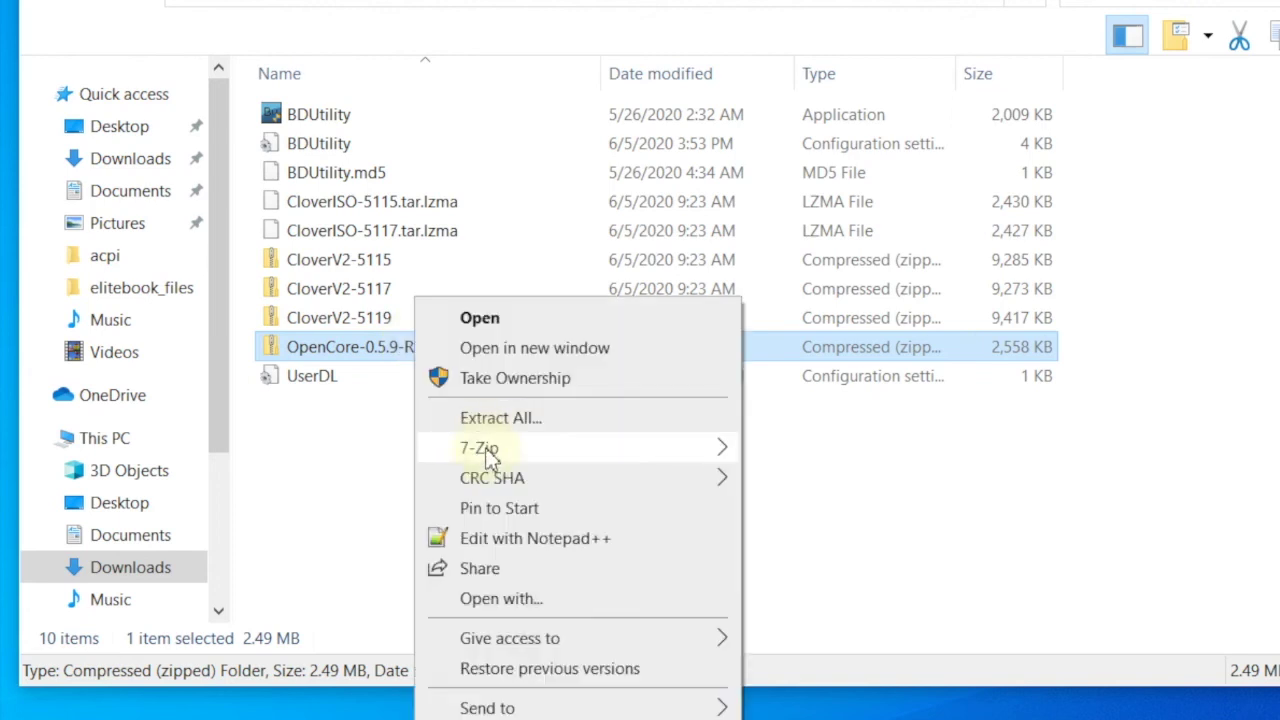
{"action": "mouse_move", "coordinate": [591, 457]}
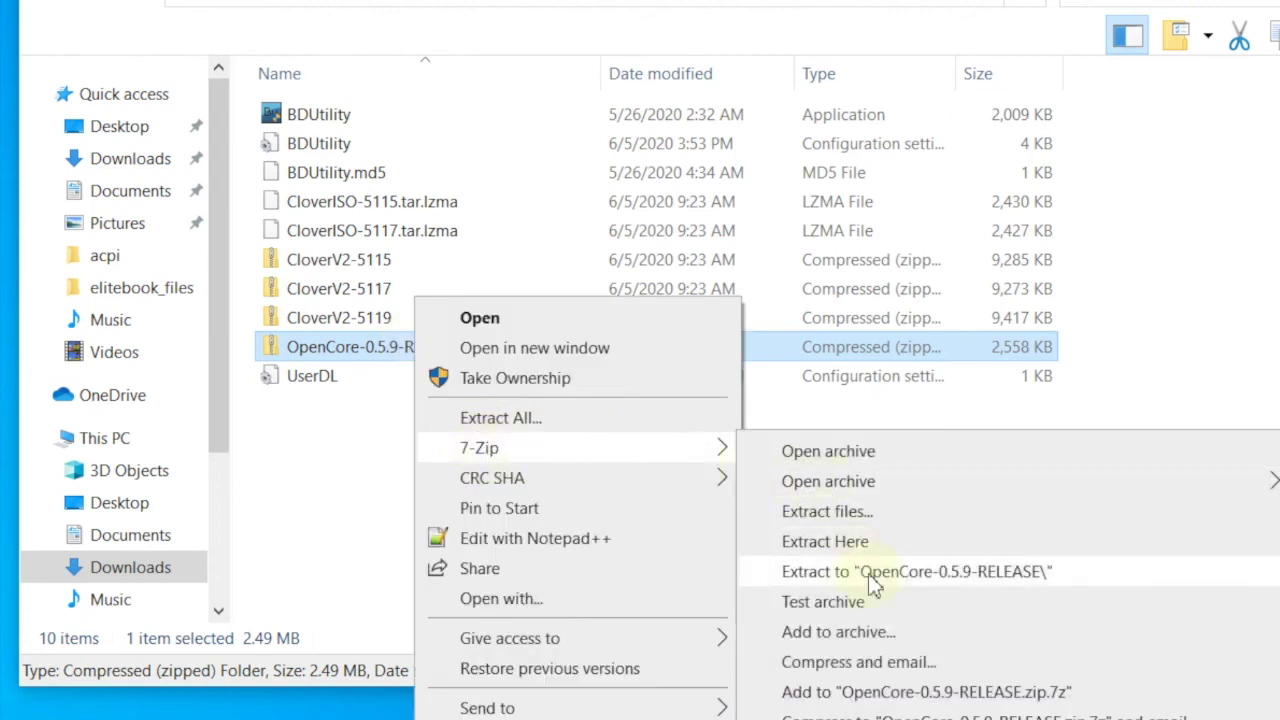
{"action": "left_click", "coordinate": [916, 581]}
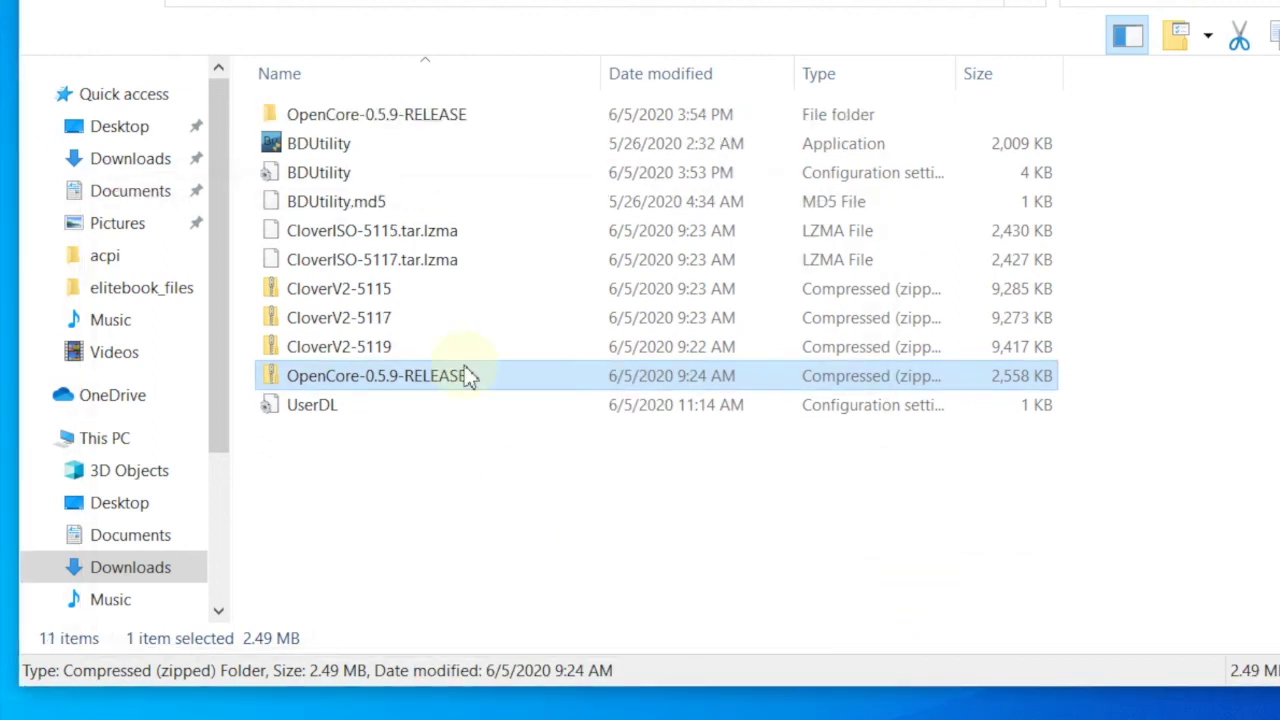
{"action": "left_click", "coordinate": [422, 124]}
{"action": "double_click", "coordinate": [424, 127]}
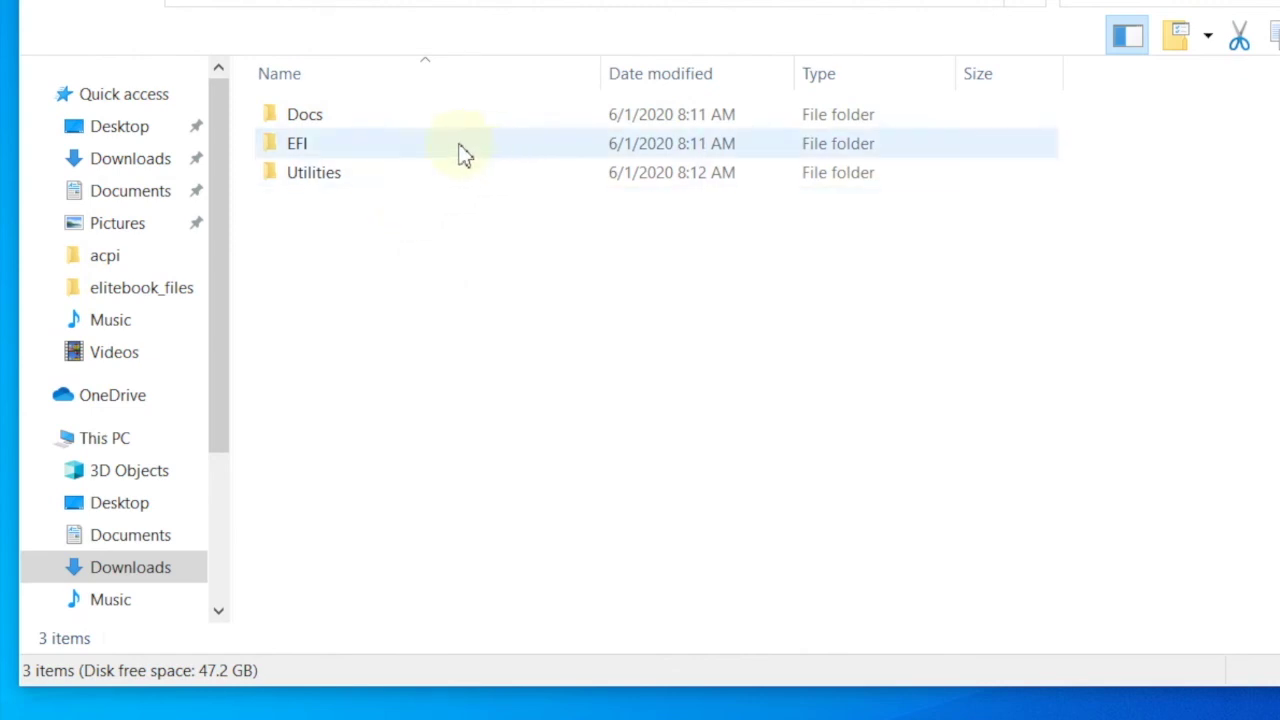
Copy OpenCore's OC folder into the BDU drive's EFI folder.
{"action": "double_click", "coordinate": [458, 152]}
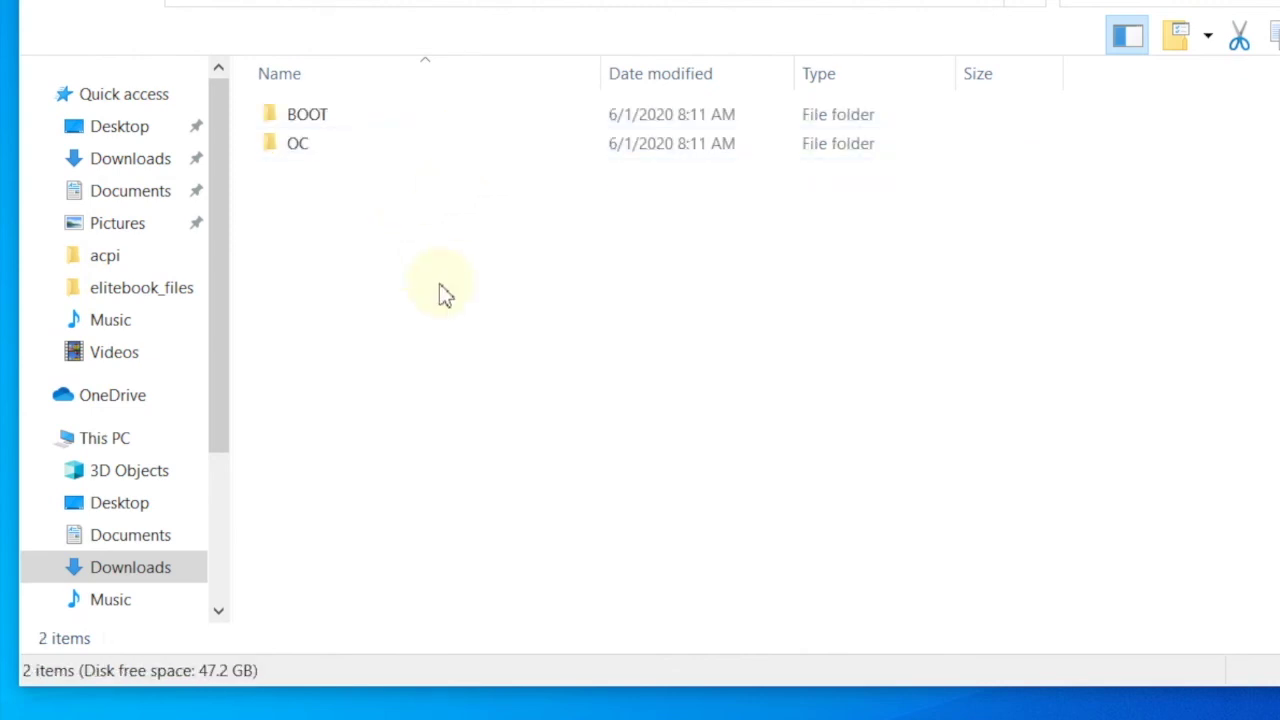
{"action": "left_click", "coordinate": [394, 157]}
{"action": "left_click", "coordinate": [394, 157]}
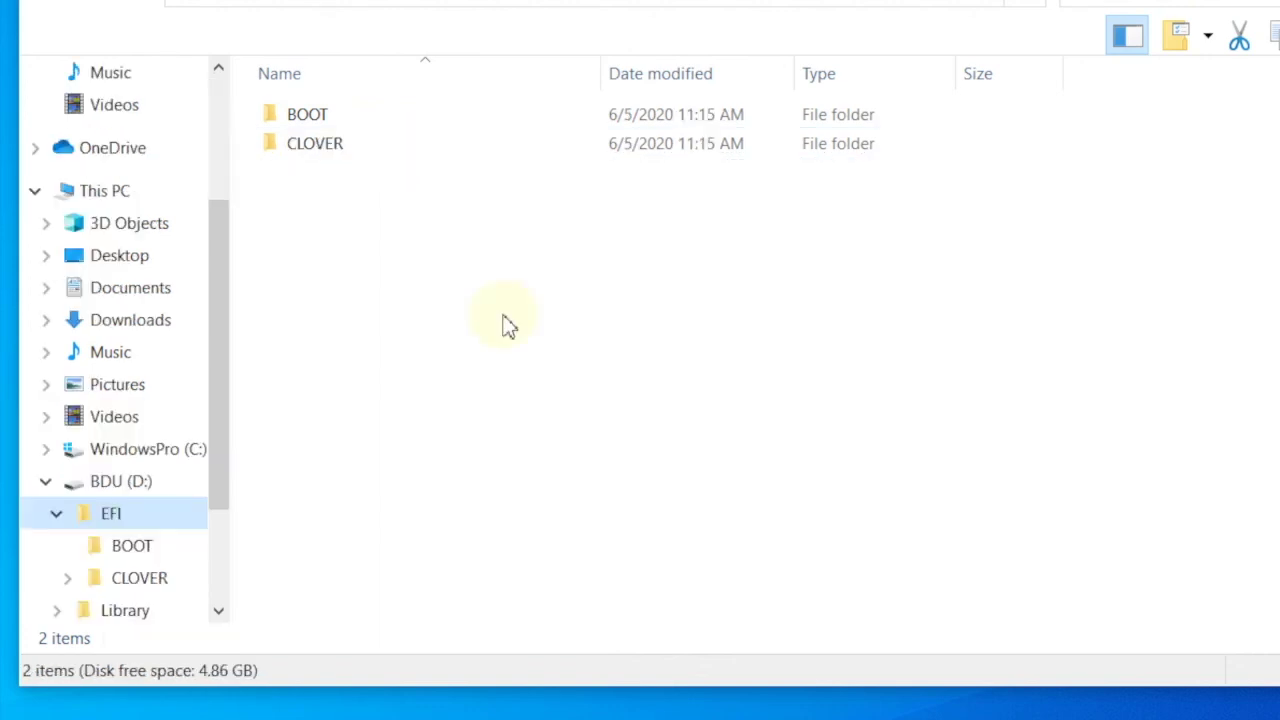
{"action": "key", "text": "ctrl+v"}
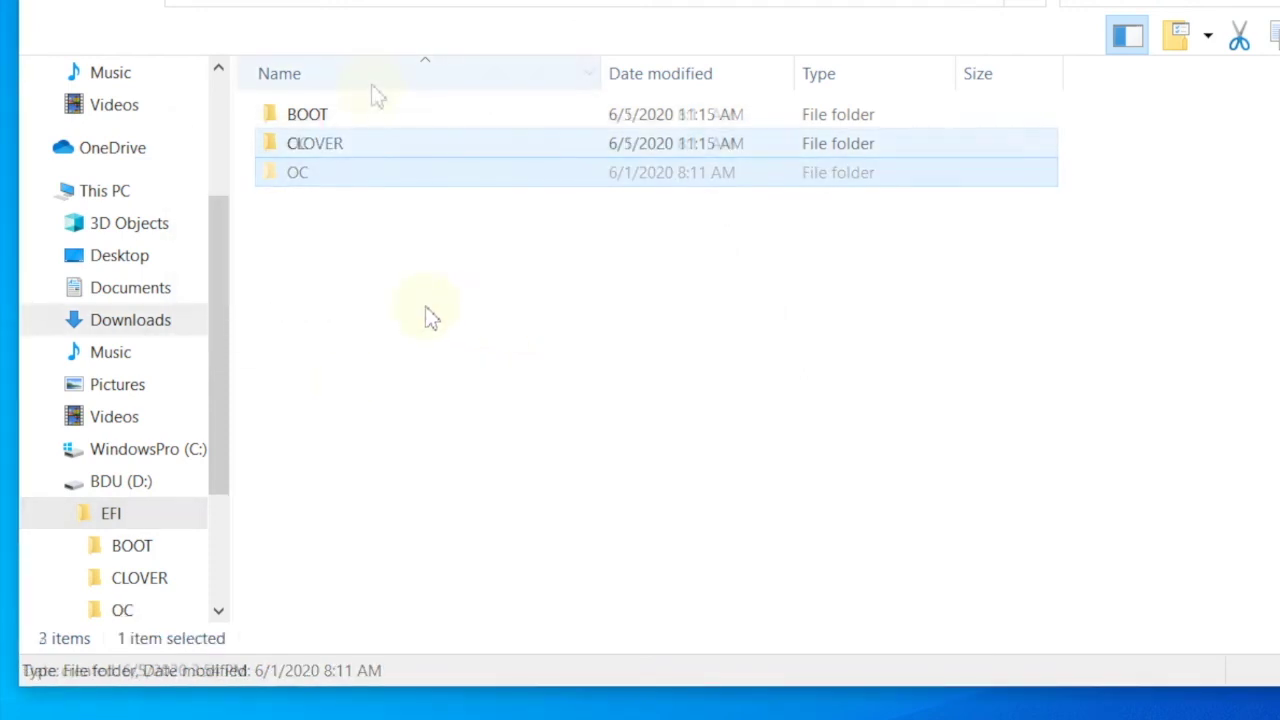
Rename the BDU drive's Clover BOOTX64.efi to BOOTX64.efi5118, accepting the extension change.
{"action": "left_click", "coordinate": [368, 117]}
{"action": "double_click", "coordinate": [366, 112]}
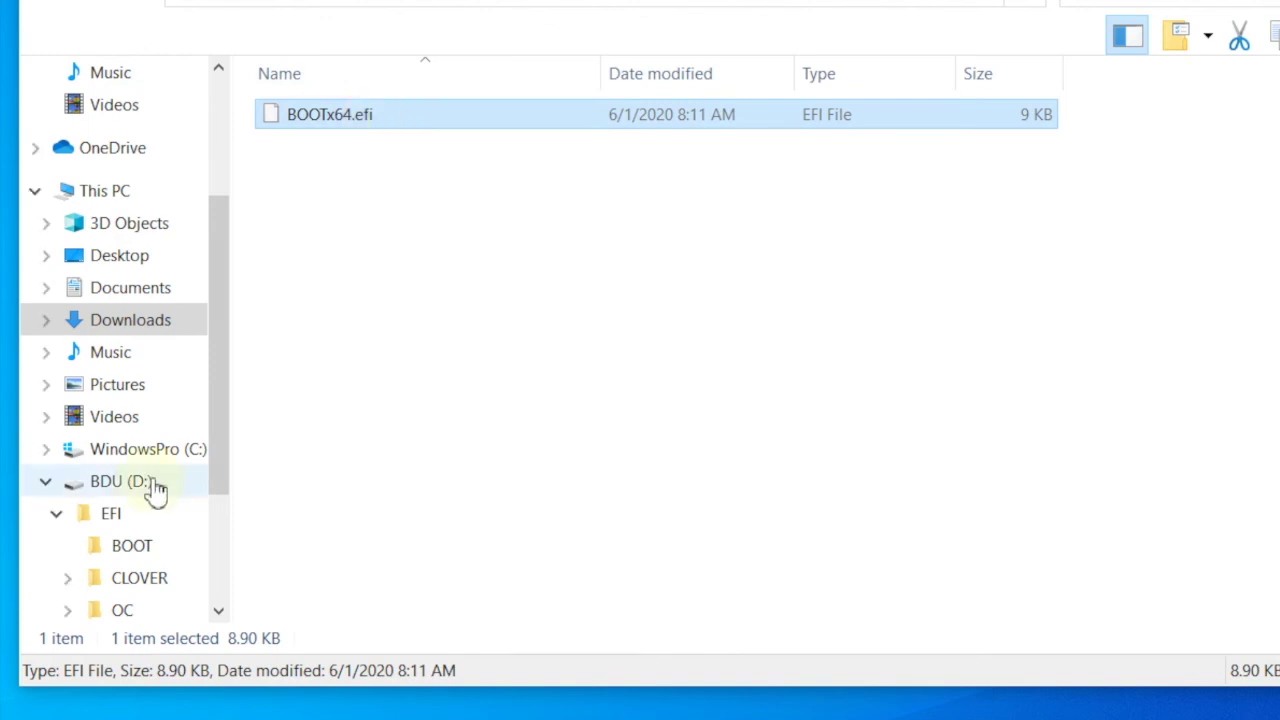
{"action": "left_click", "coordinate": [133, 546]}
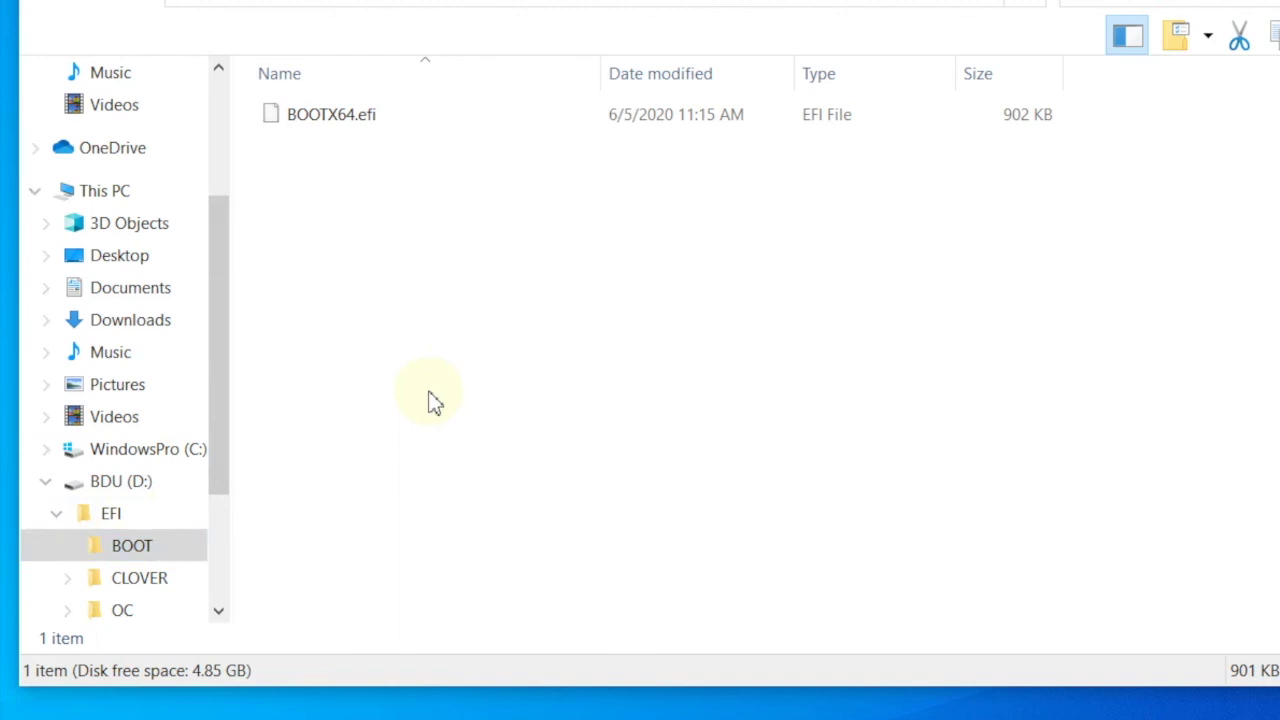
{"action": "left_click", "coordinate": [341, 122]}
{"action": "left_click", "coordinate": [341, 118]}
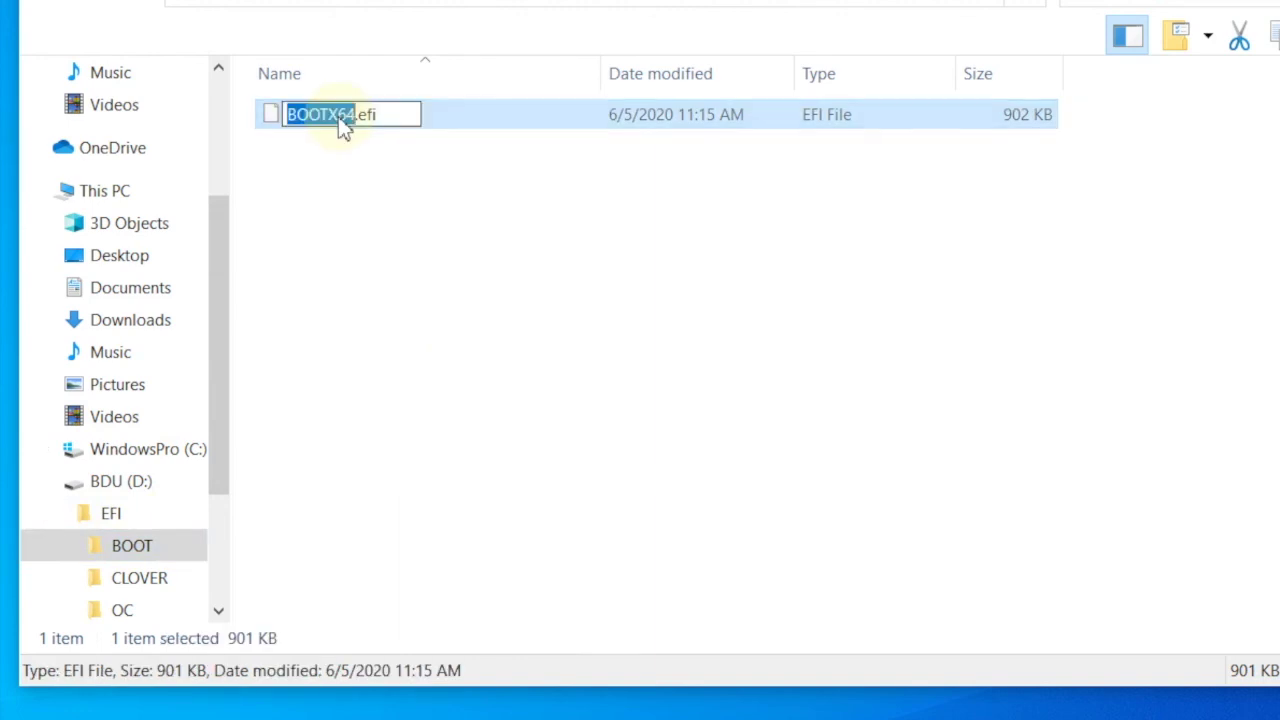
{"action": "left_click", "coordinate": [406, 116]}
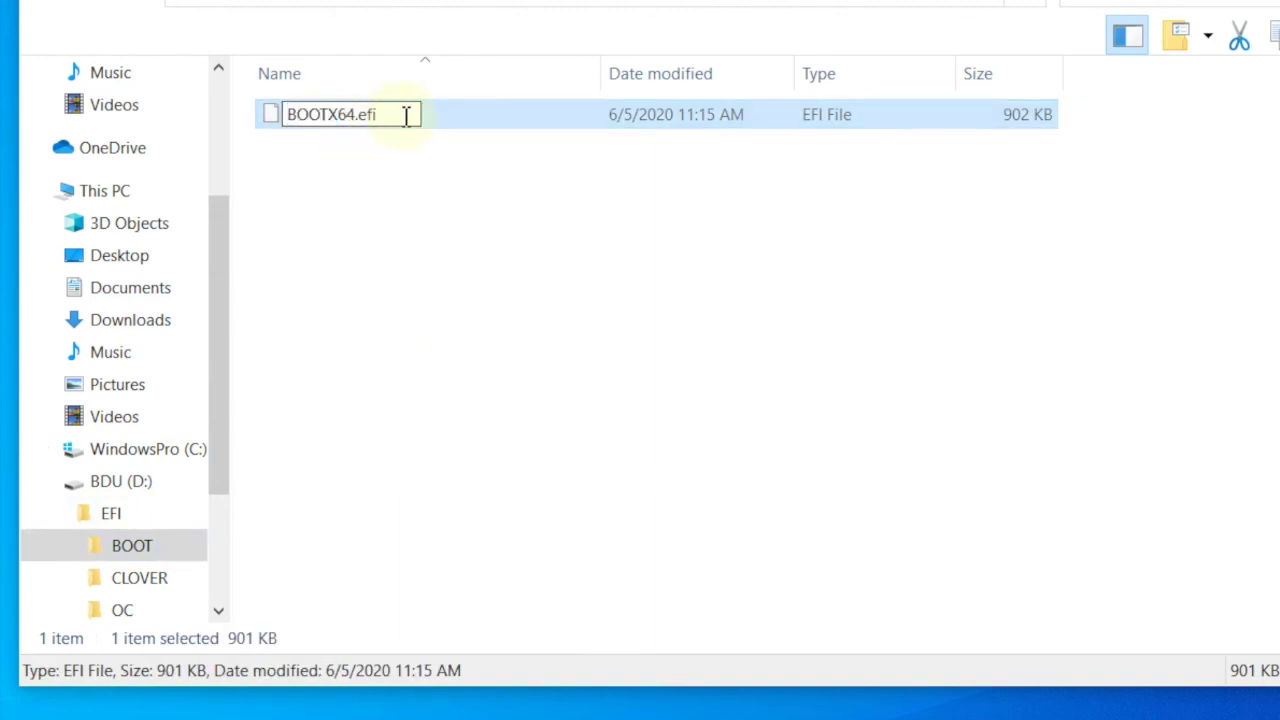
{"action": "type", "text": "5"}
{"action": "type", "text": "111"}
{"action": "key", "text": "Return"}
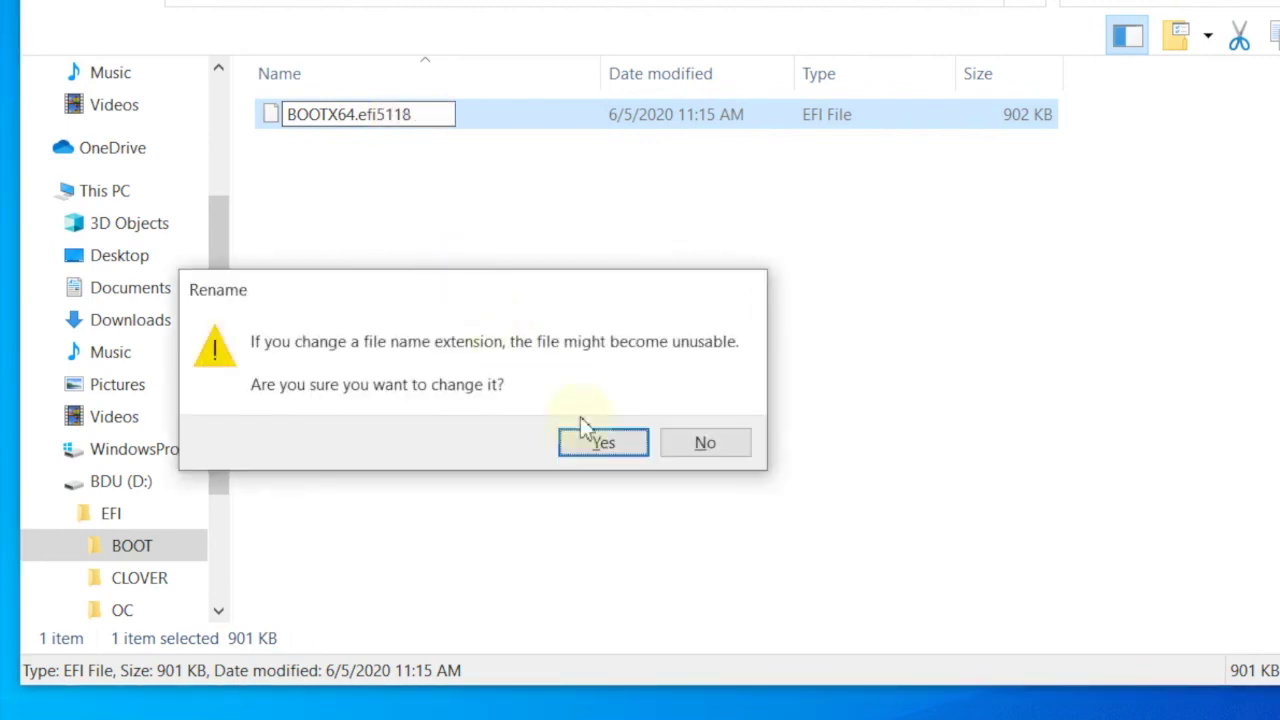
{"action": "left_click", "coordinate": [597, 443]}
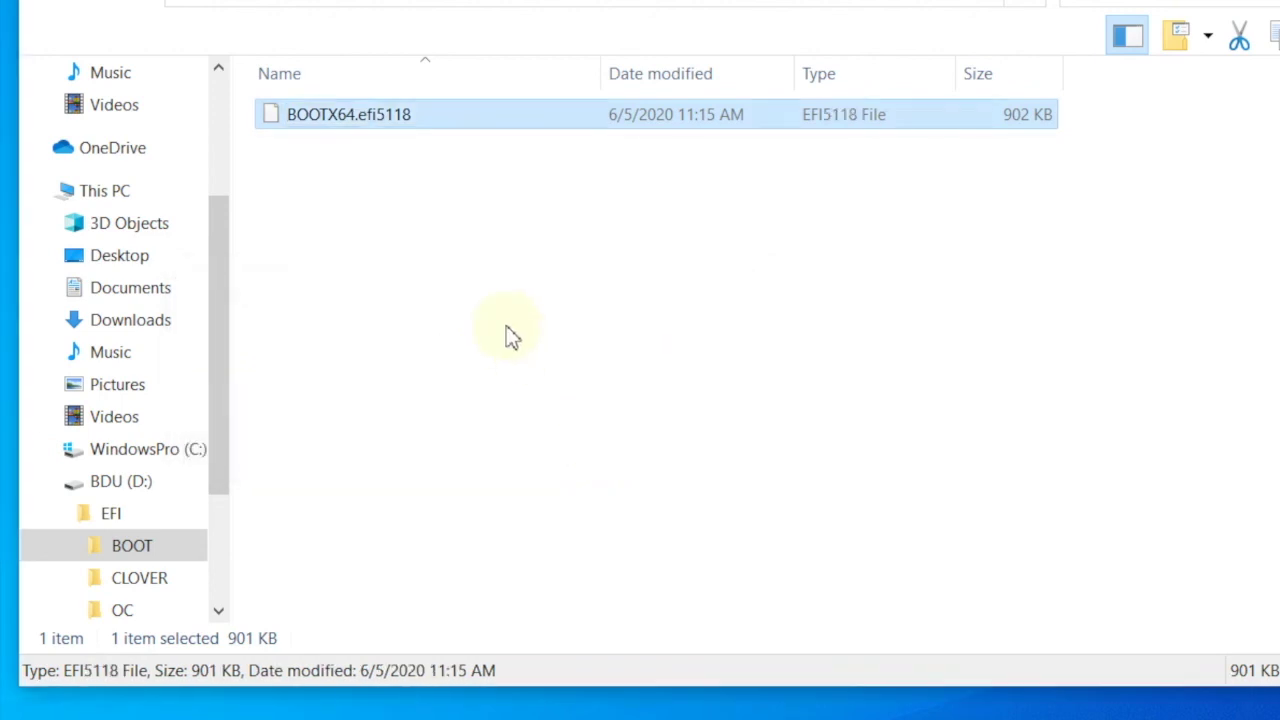
{"action": "left_click", "coordinate": [510, 335]}
Paste OpenCore's BOOTx64.efi into the USB's EFI\BOOT folder, then open the empty OC\Kexts folder.
{"action": "key", "text": "ctrl+v"}
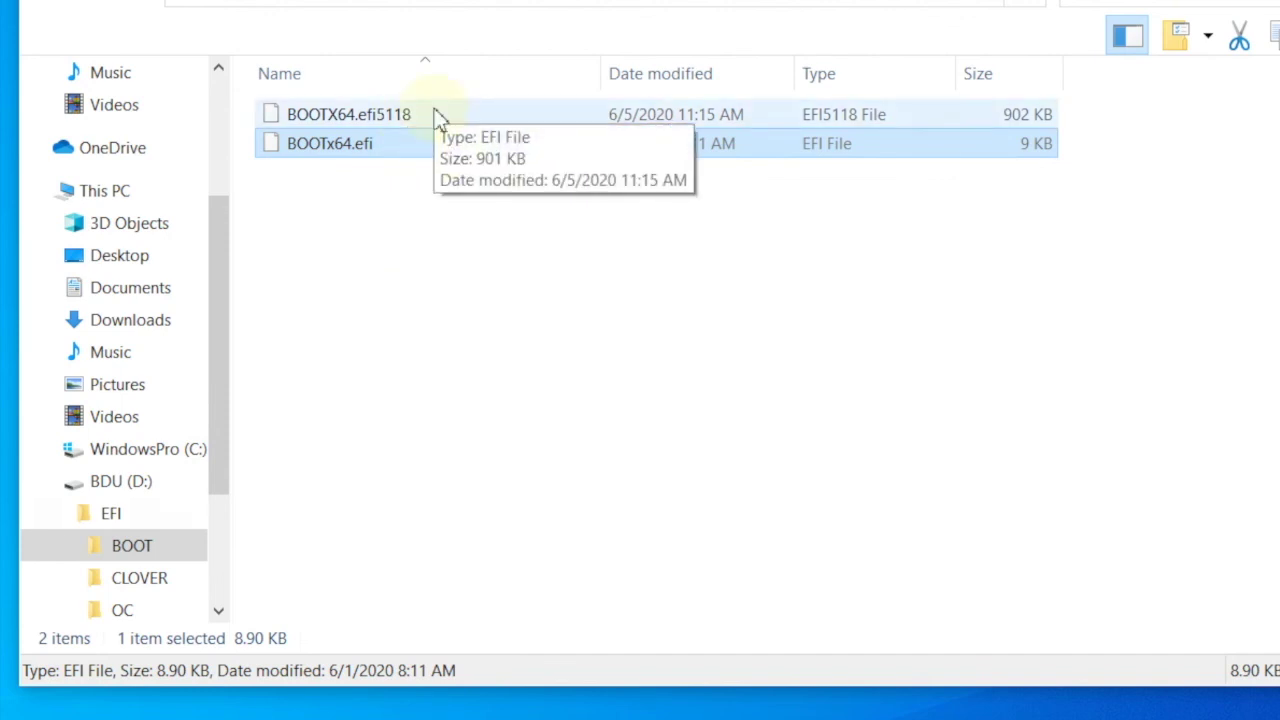
{"action": "key", "text": "alt+Up"}
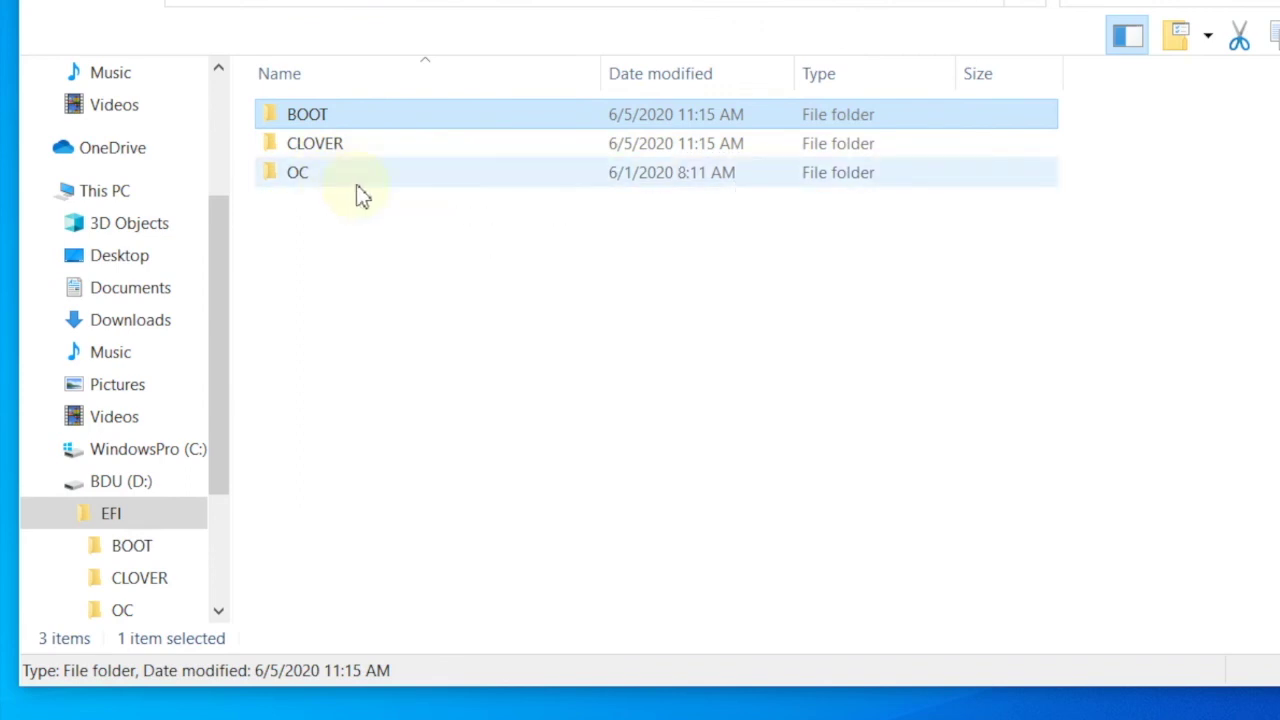
{"action": "double_click", "coordinate": [358, 186]}
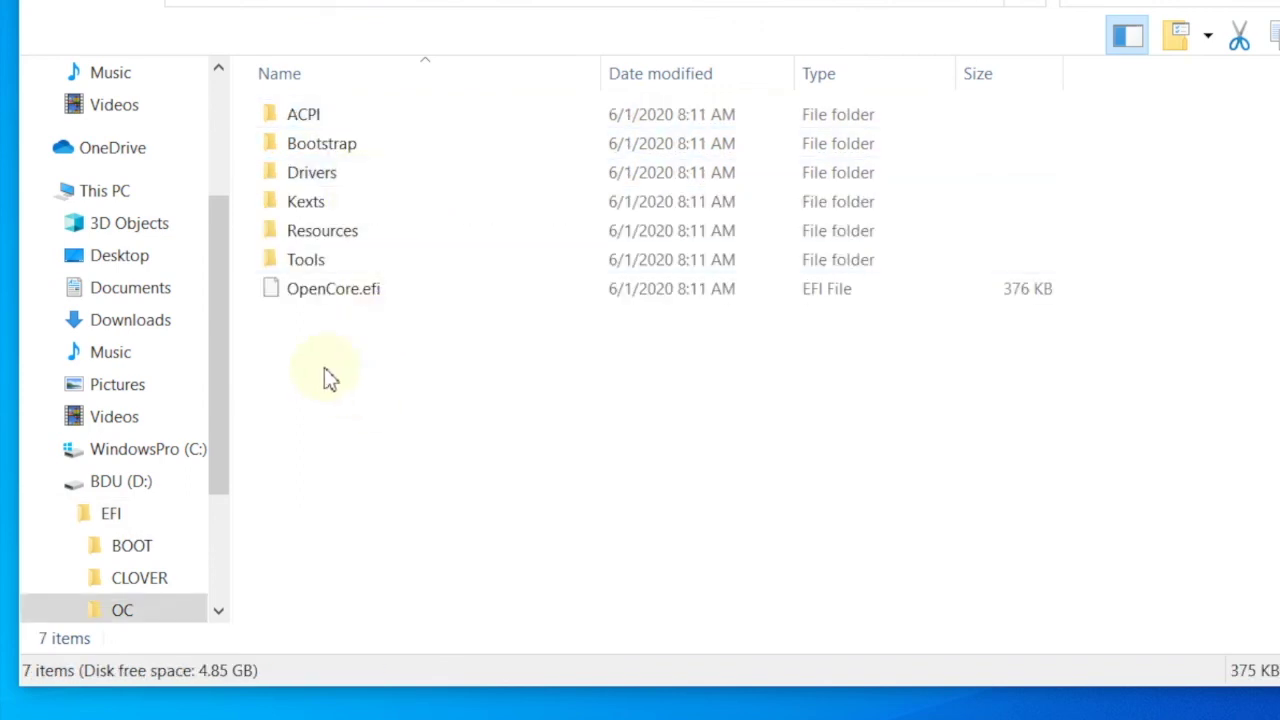
{"action": "left_click", "coordinate": [316, 210]}
{"action": "double_click", "coordinate": [316, 210]}
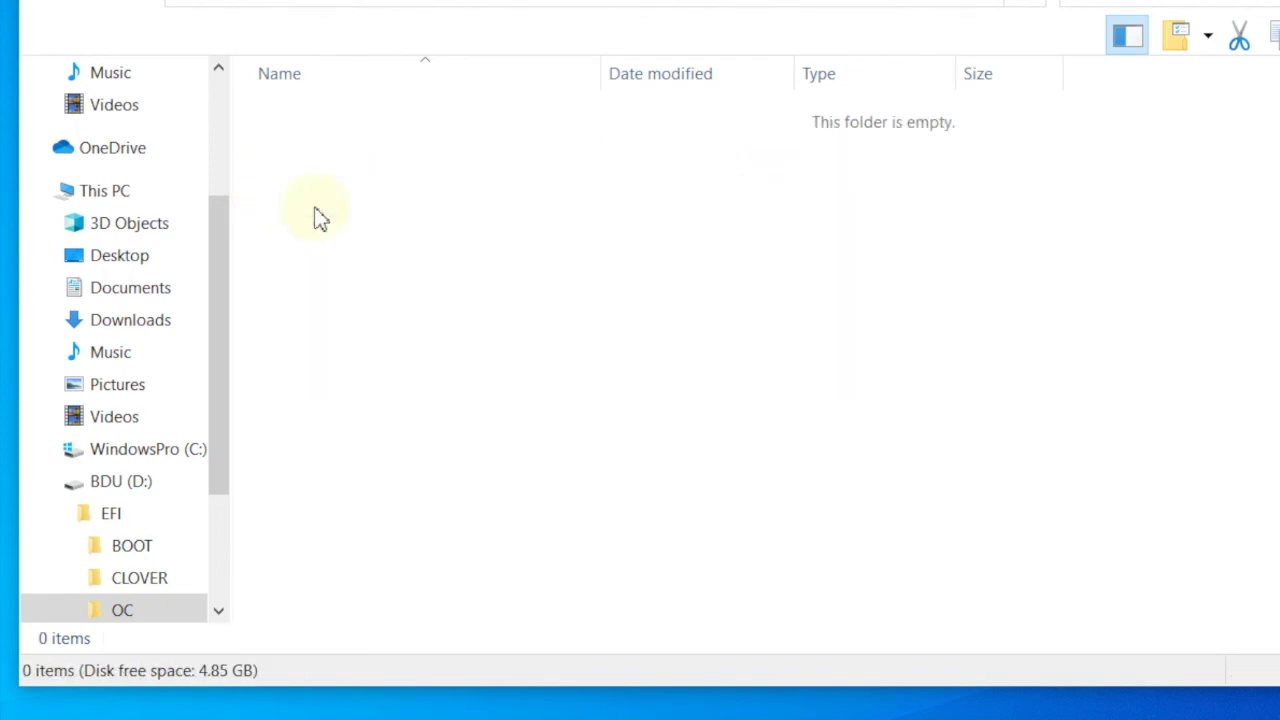